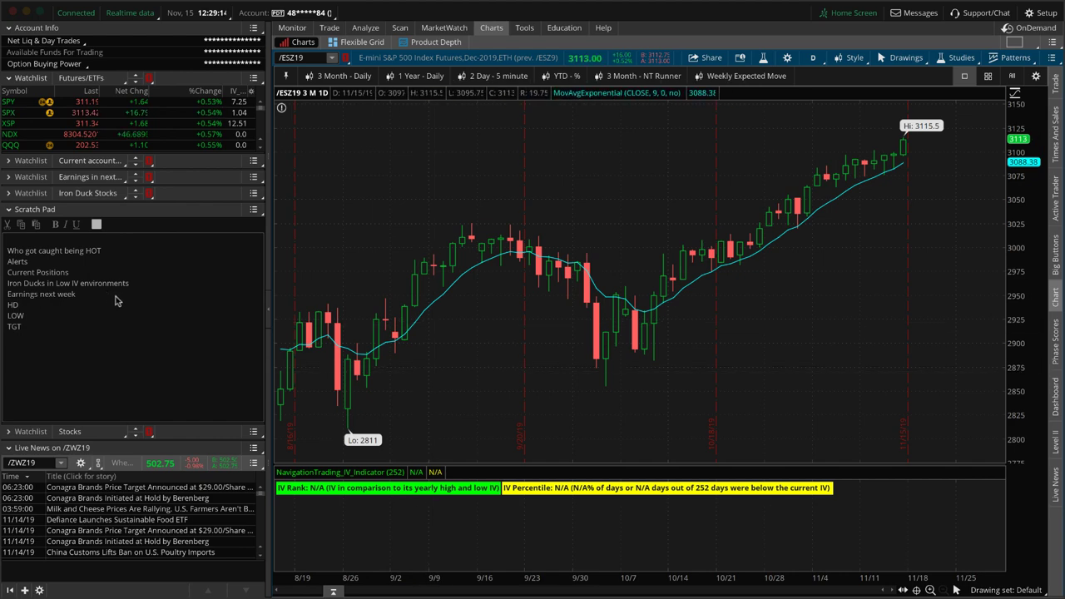
# - Review the Scratch Pad agenda line by line, highlighting each topic from Who got caught being HOT through Iron Ducks in Low IV environments
pyautogui.moveTo(108, 254); pyautogui.dragTo(5, 260)
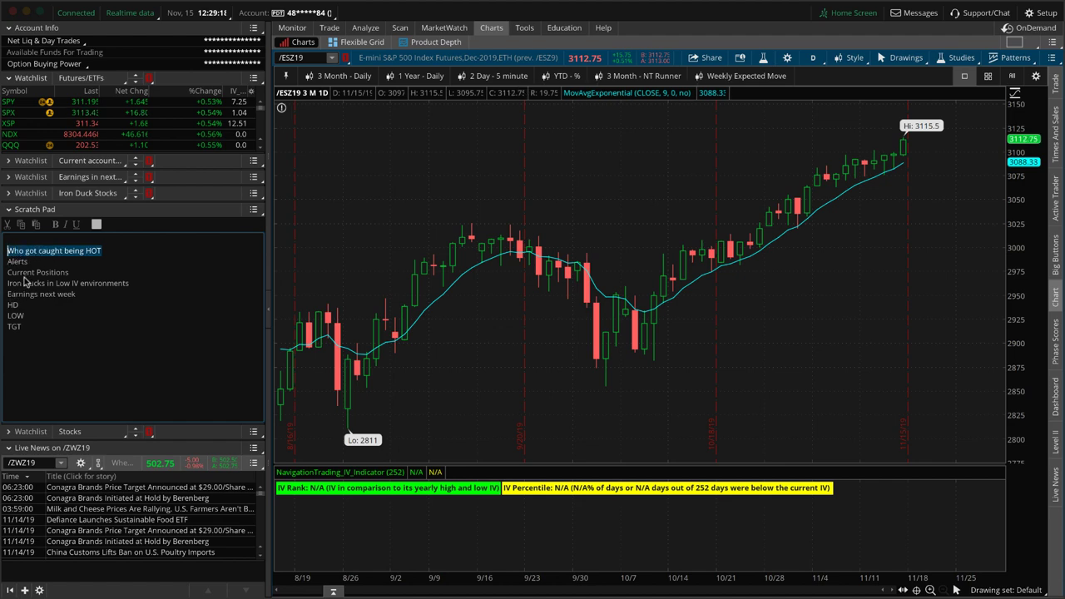
pyautogui.click(38, 267)
pyautogui.doubleClick(23, 263)
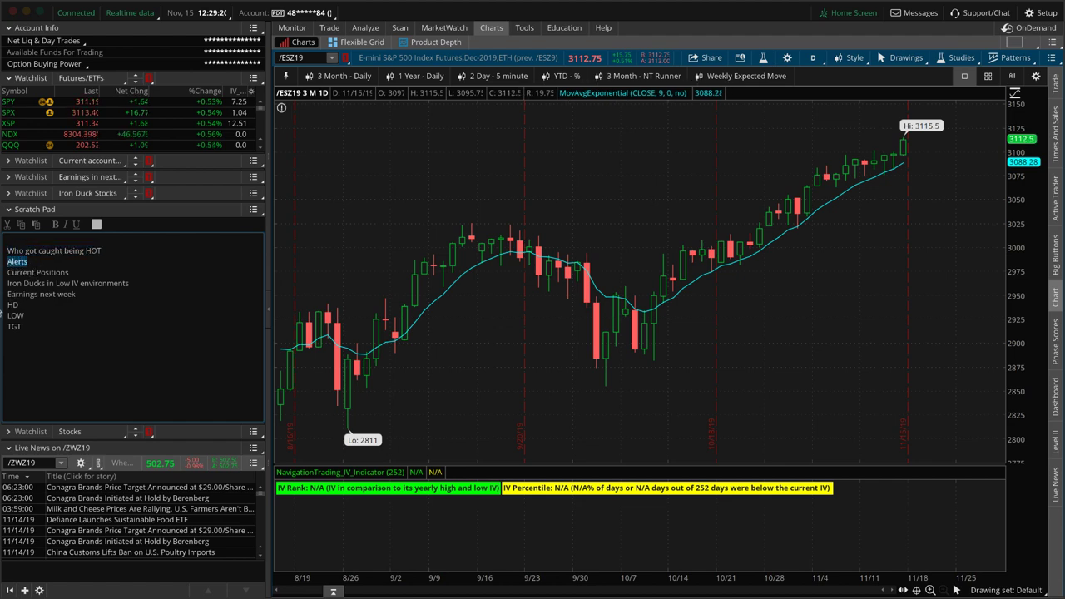
pyautogui.moveTo(70, 273); pyautogui.dragTo(3, 282)
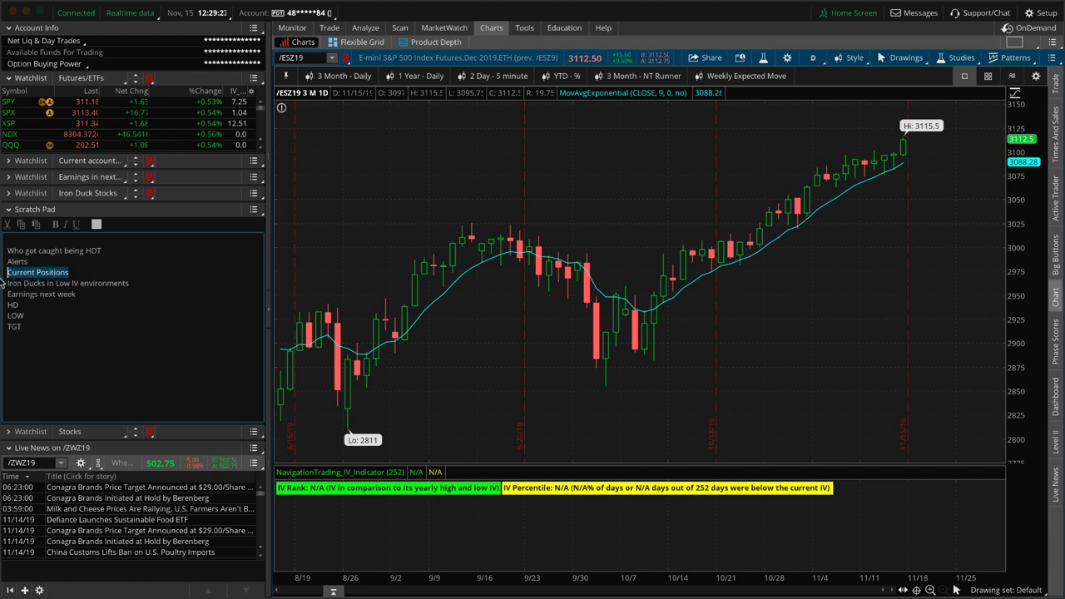
pyautogui.click(133, 285)
pyautogui.moveTo(132, 284); pyautogui.dragTo(6, 288)
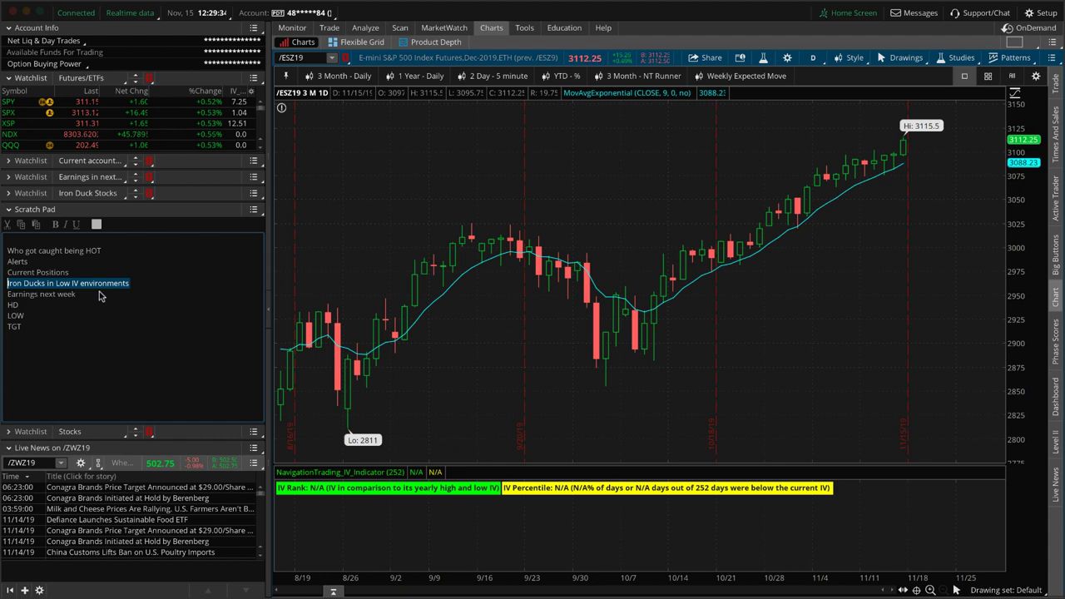
pyautogui.click(8, 304)
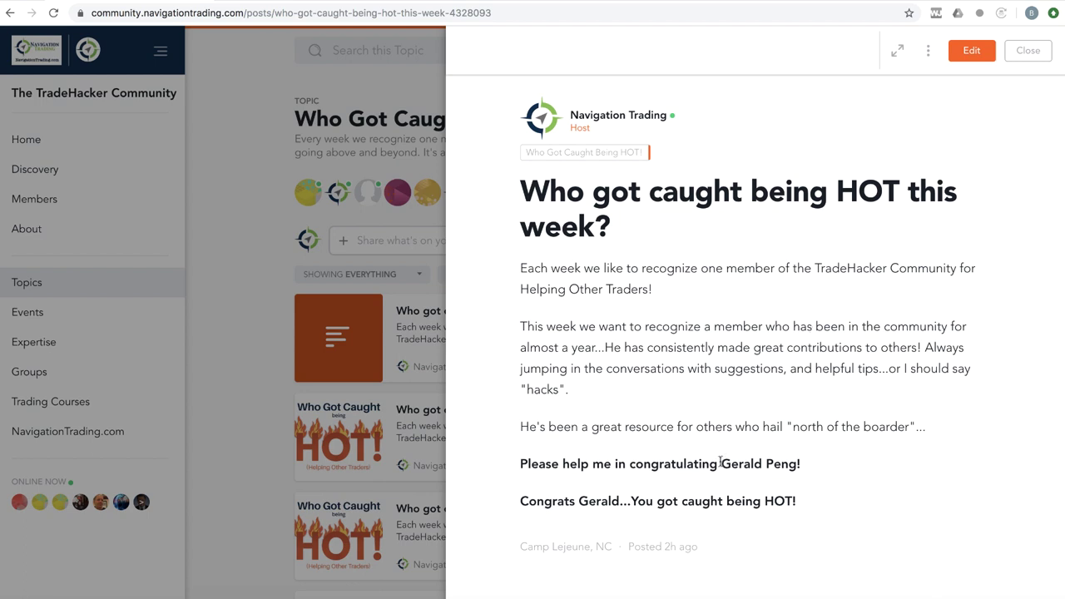
# - Highlight the recognized member's name in the community post about who got caught being HOT
pyautogui.moveTo(720, 462); pyautogui.dragTo(796, 464)
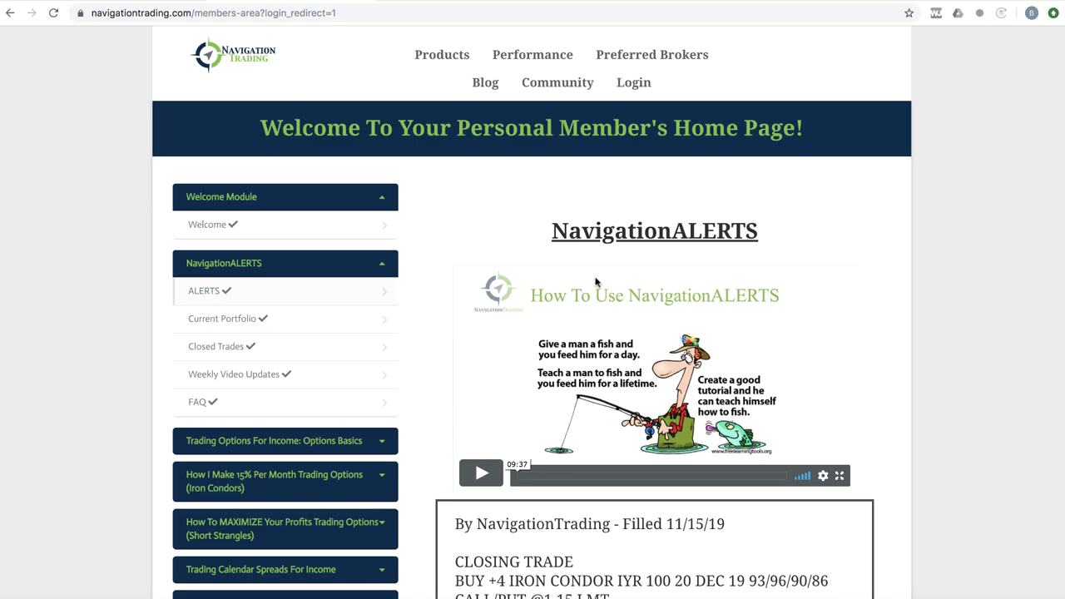
# - Find the 11/11/19 /NG strangle roll among the NavigationALERTS and highlight its contract, Dec-to-Jan expirations and kept-strikes comment
pyautogui.scroll(-8, 597, 281)
pyautogui.scroll(-15, 597, 281)
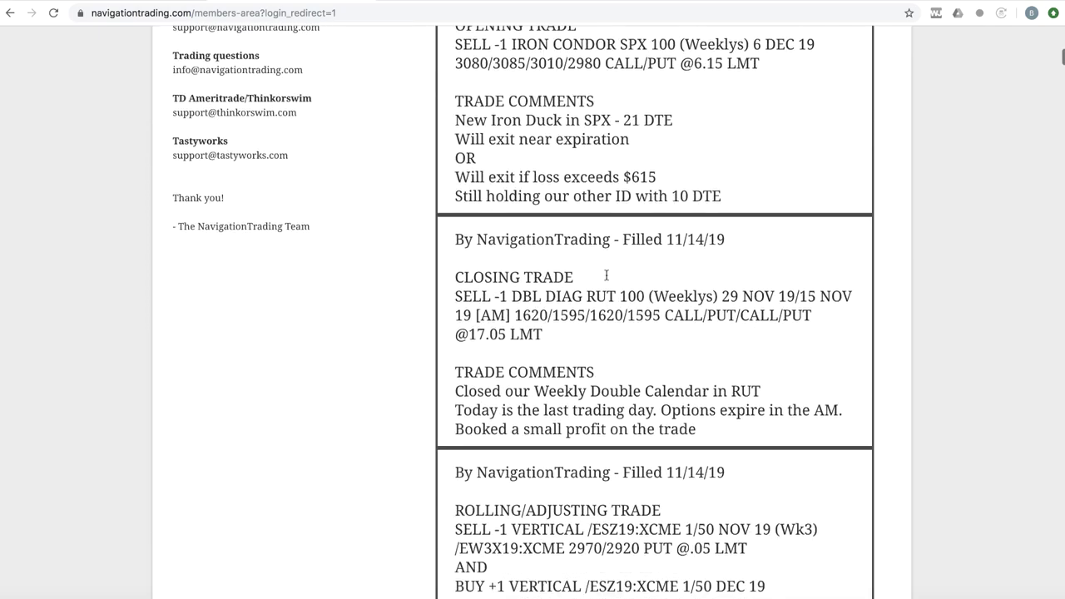
pyautogui.scroll(-10, 606, 282)
pyautogui.scroll(7, 605, 280)
pyautogui.scroll(1, 606, 279)
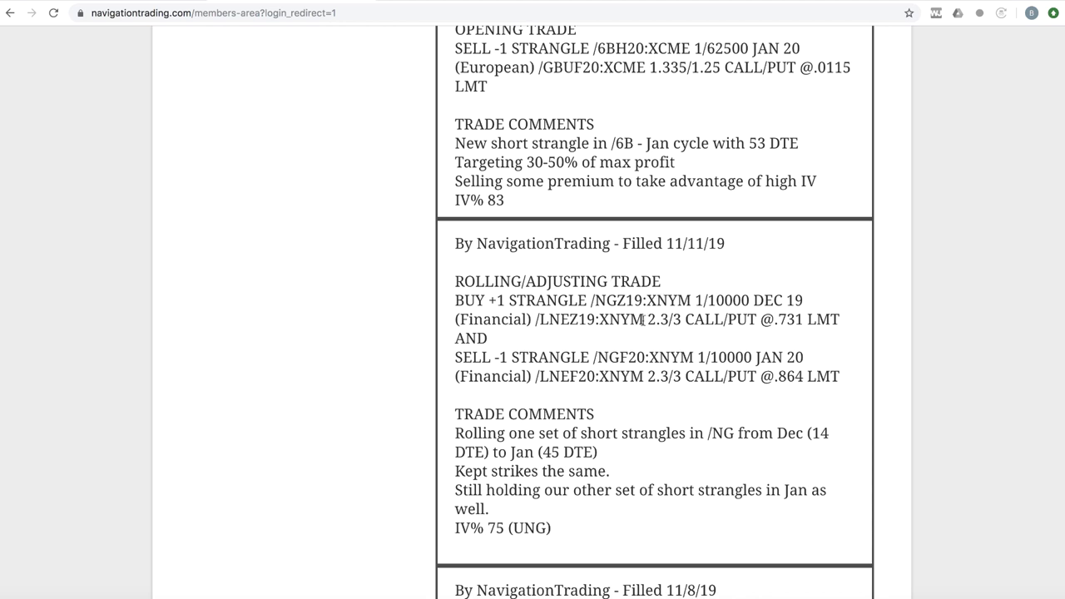
pyautogui.moveTo(617, 301); pyautogui.dragTo(590, 301)
pyautogui.moveTo(807, 434); pyautogui.dragTo(486, 452)
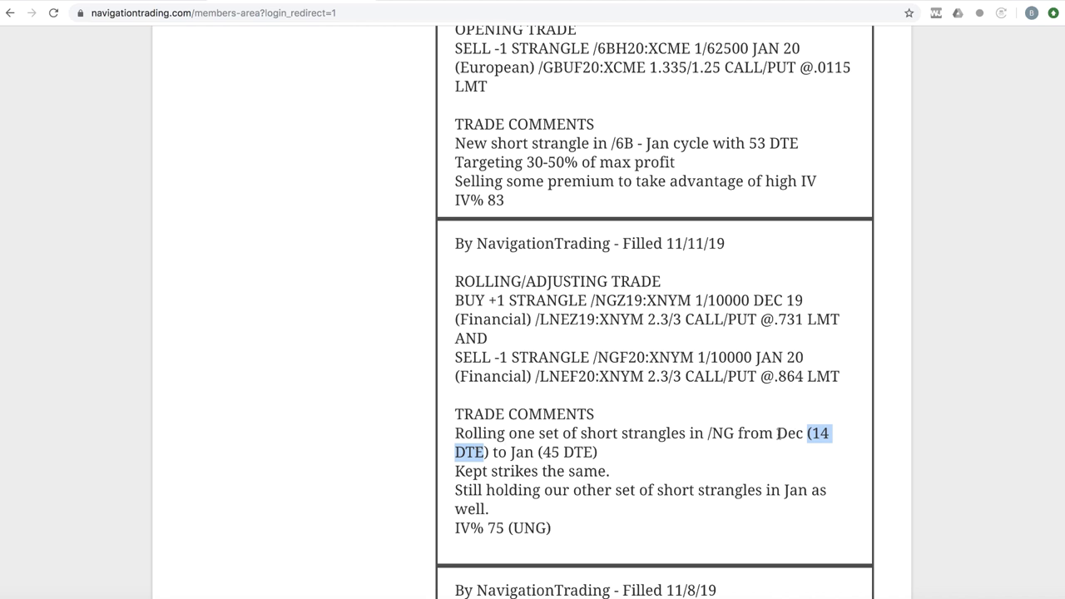
pyautogui.moveTo(778, 432); pyautogui.dragTo(830, 433)
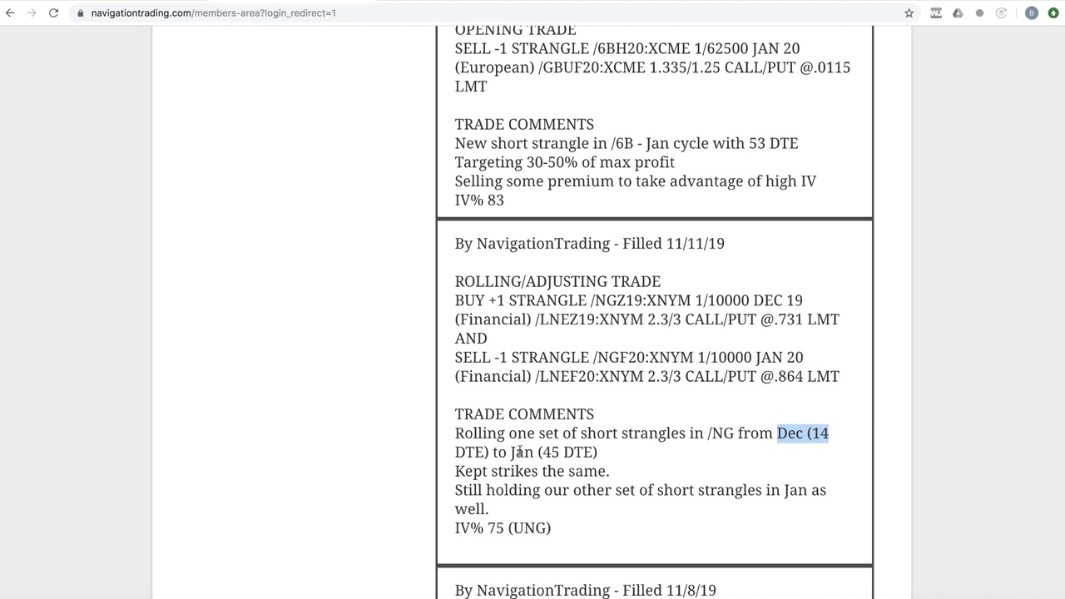
pyautogui.moveTo(513, 452); pyautogui.dragTo(614, 458)
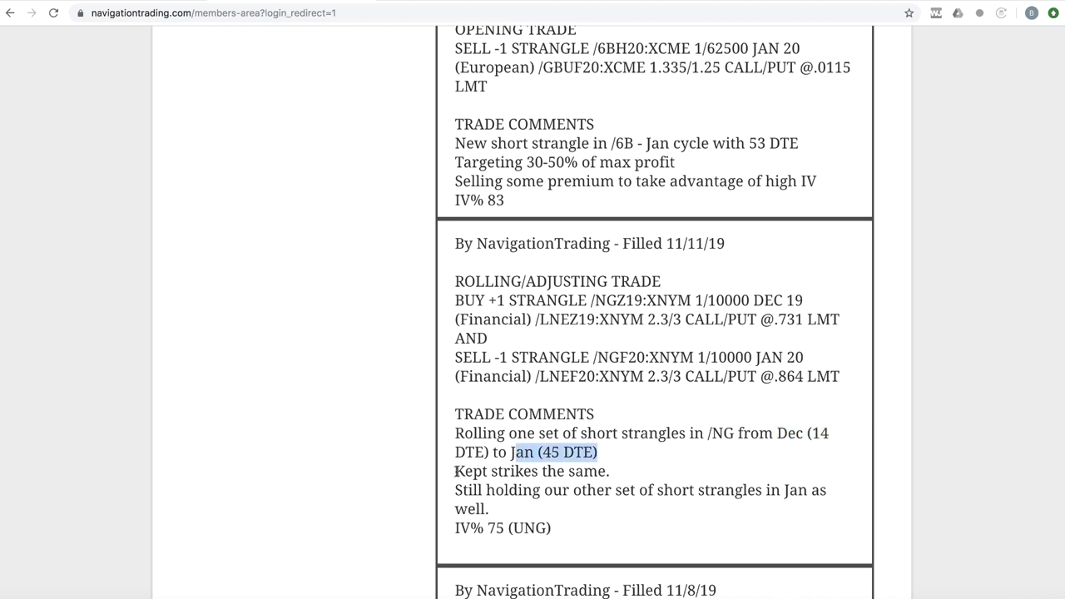
pyautogui.moveTo(456, 471); pyautogui.dragTo(652, 475)
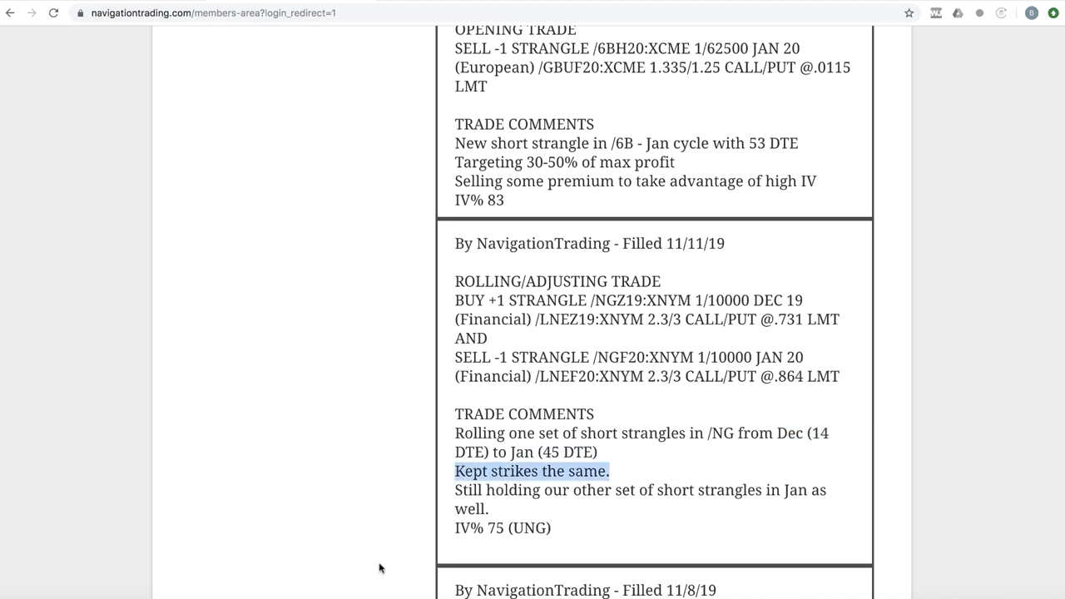
# - Switch to thinkorswim, expand the current account watchlist and examine the full /NGF20 risk profile with the order entry area collapsed
pyautogui.click(296, 597)
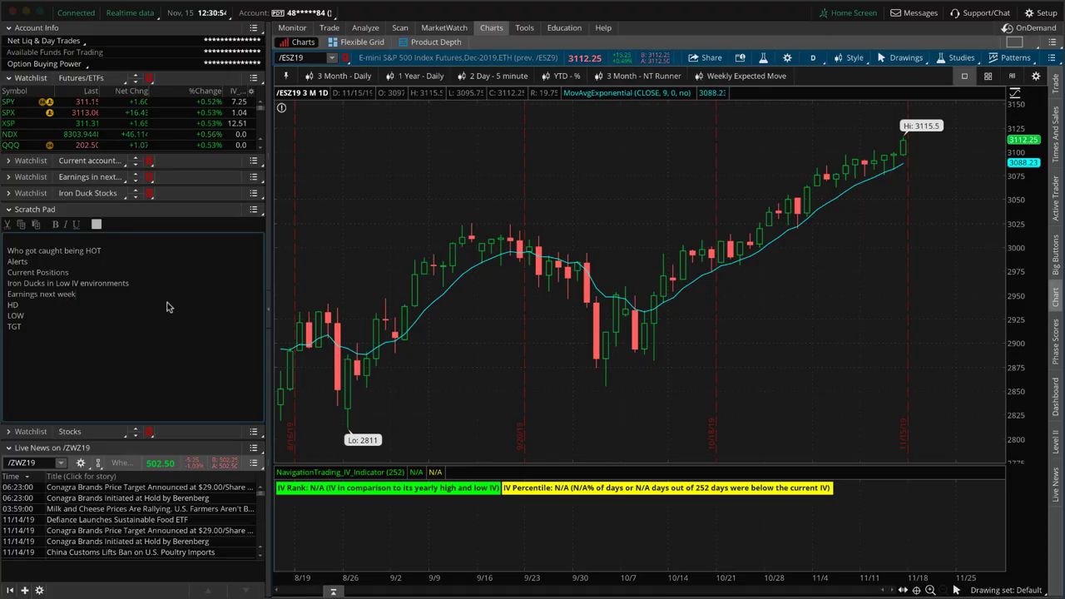
pyautogui.click(9, 161)
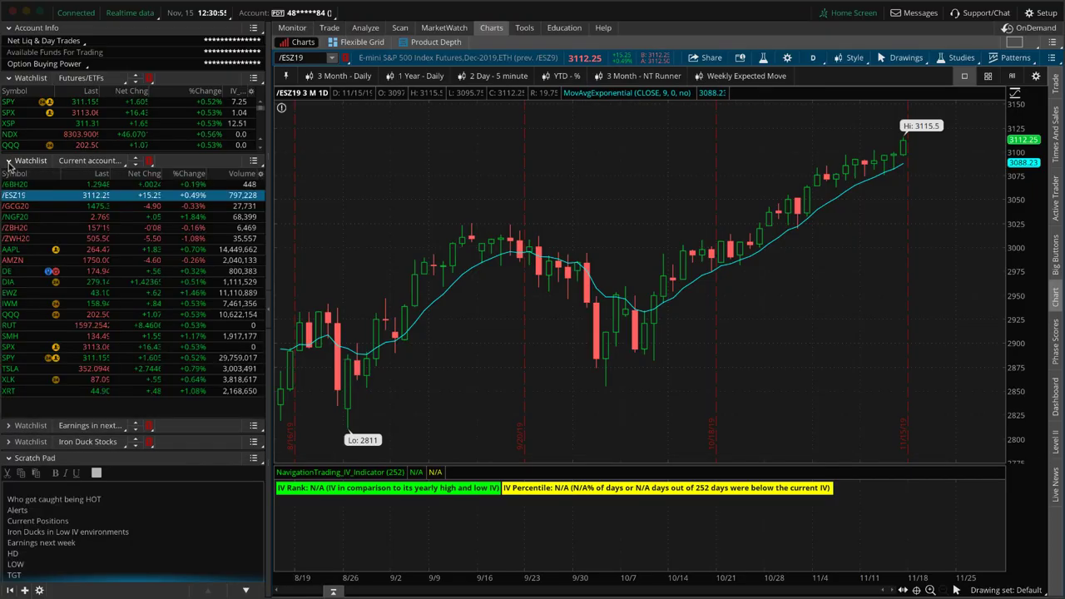
pyautogui.click(40, 216)
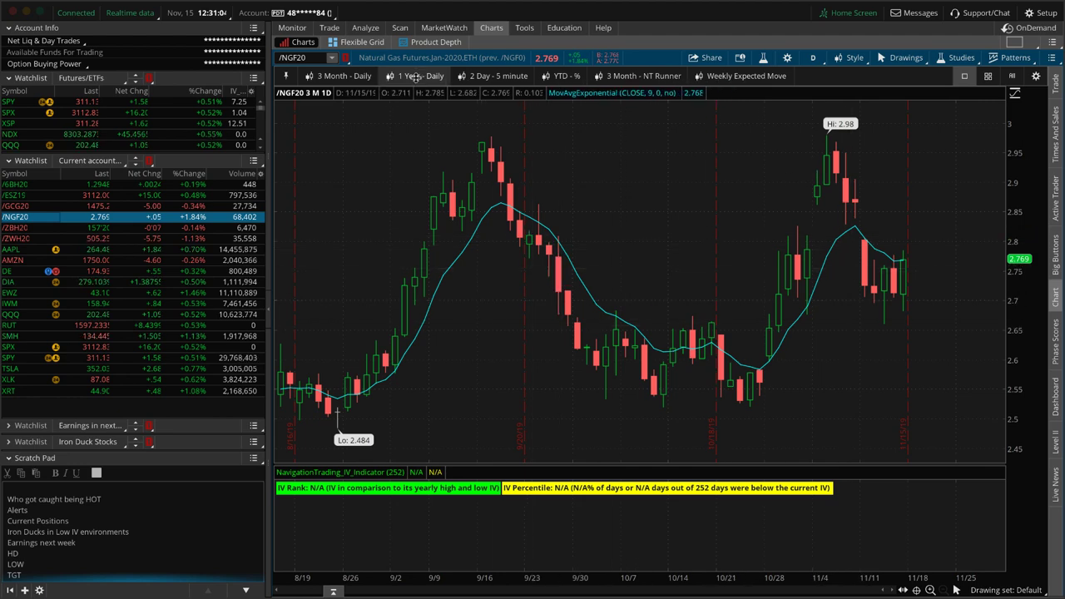
pyautogui.click(365, 27)
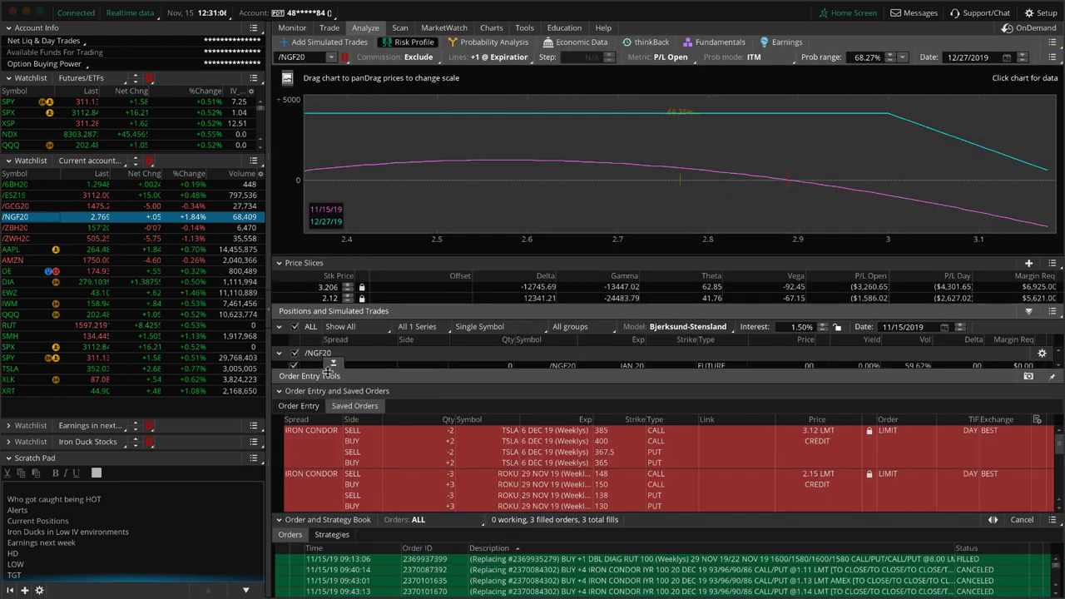
pyautogui.click(332, 363)
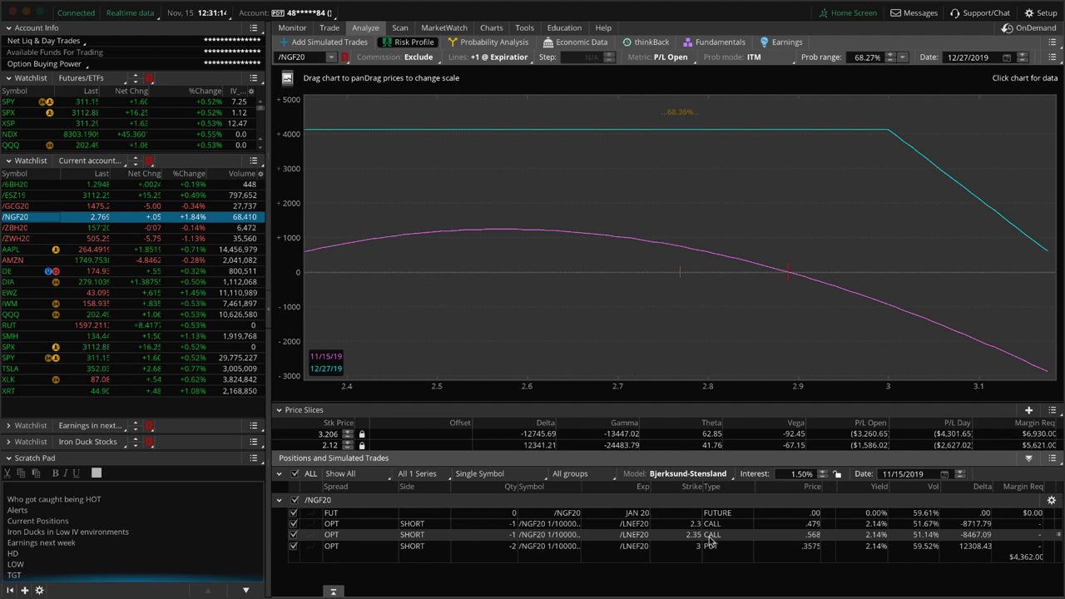
pyautogui.scroll(-2, 582, 366)
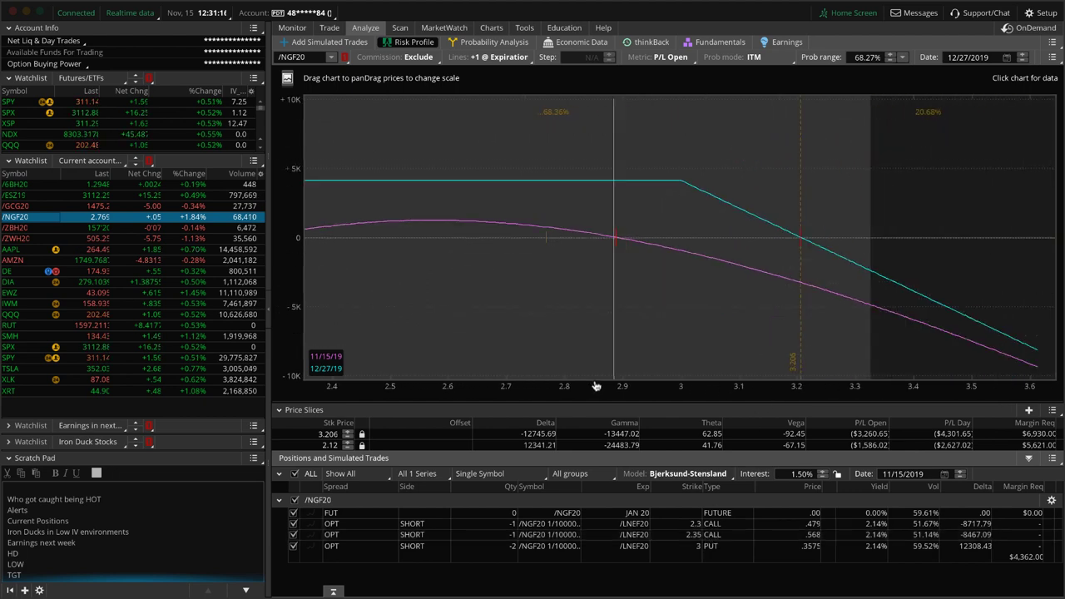
pyautogui.moveTo(507, 321); pyautogui.dragTo(725, 316)
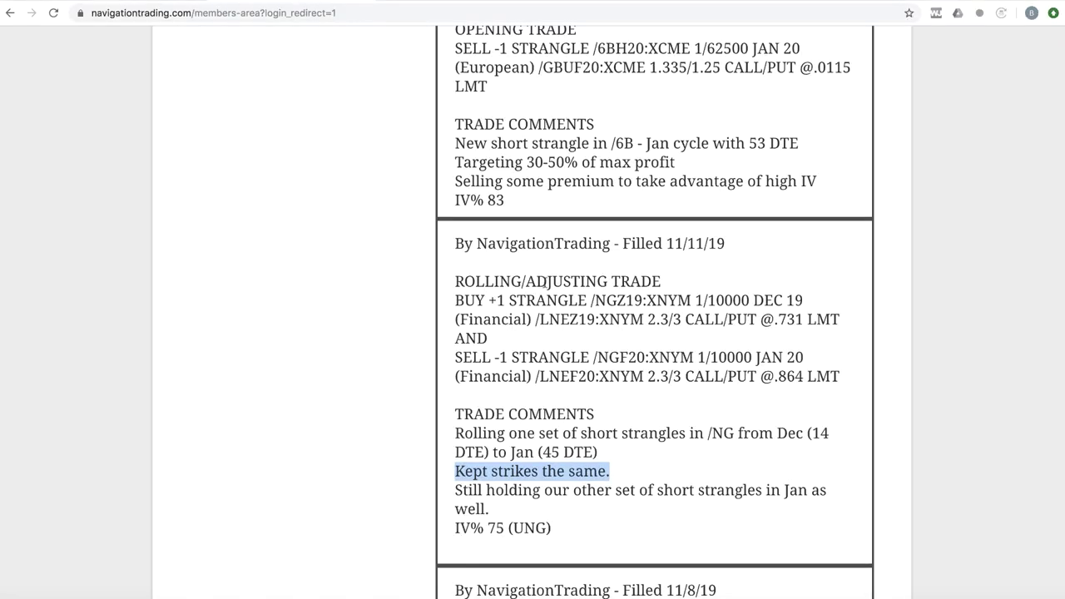
# - Find the 11/11/19 /6B opening strangle alert in the browser and highlight its symbol and IV% line
pyautogui.scroll(3, 544, 287)
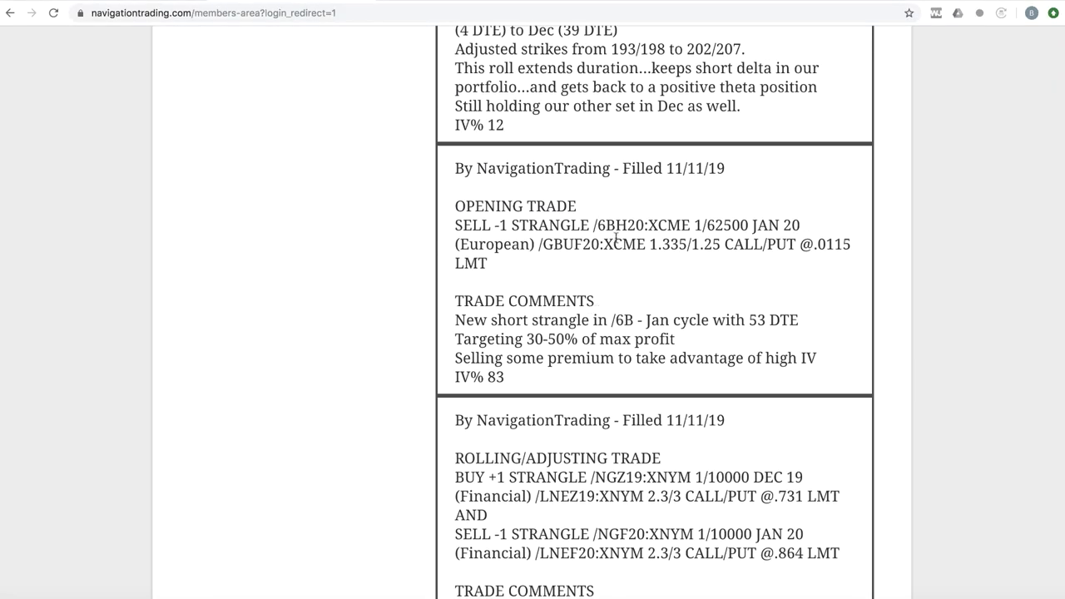
pyautogui.moveTo(596, 226); pyautogui.dragTo(616, 226)
pyautogui.moveTo(456, 376); pyautogui.dragTo(504, 379)
# - Switch to thinkorswim and examine the risk profile of the /6BH20 strangle around its breakeven points
pyautogui.click(330, 593)
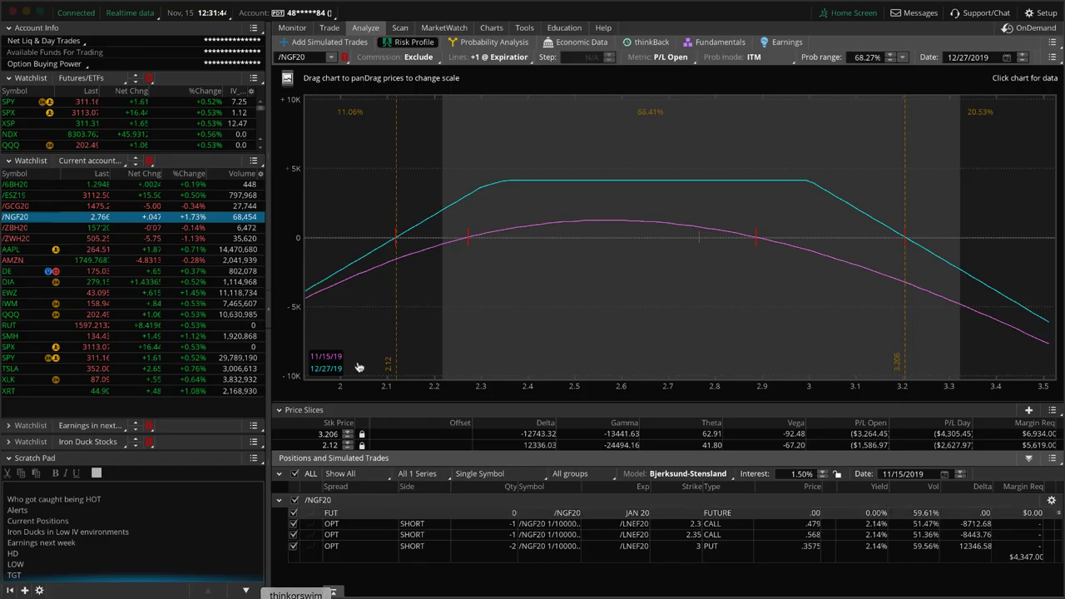
pyautogui.click(115, 186)
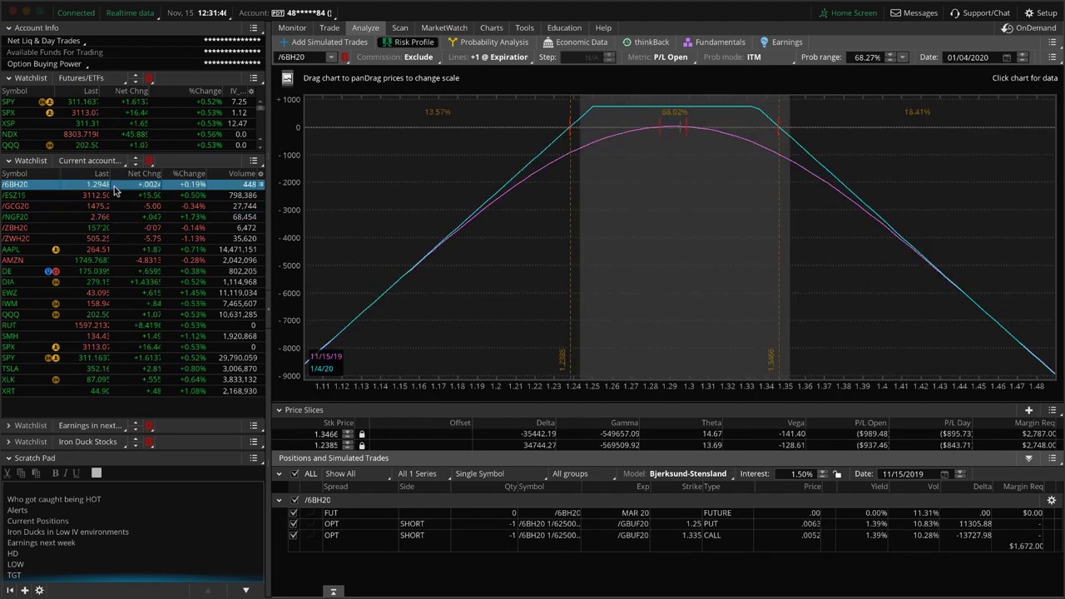
pyautogui.moveTo(660, 370); pyautogui.dragTo(612, 333)
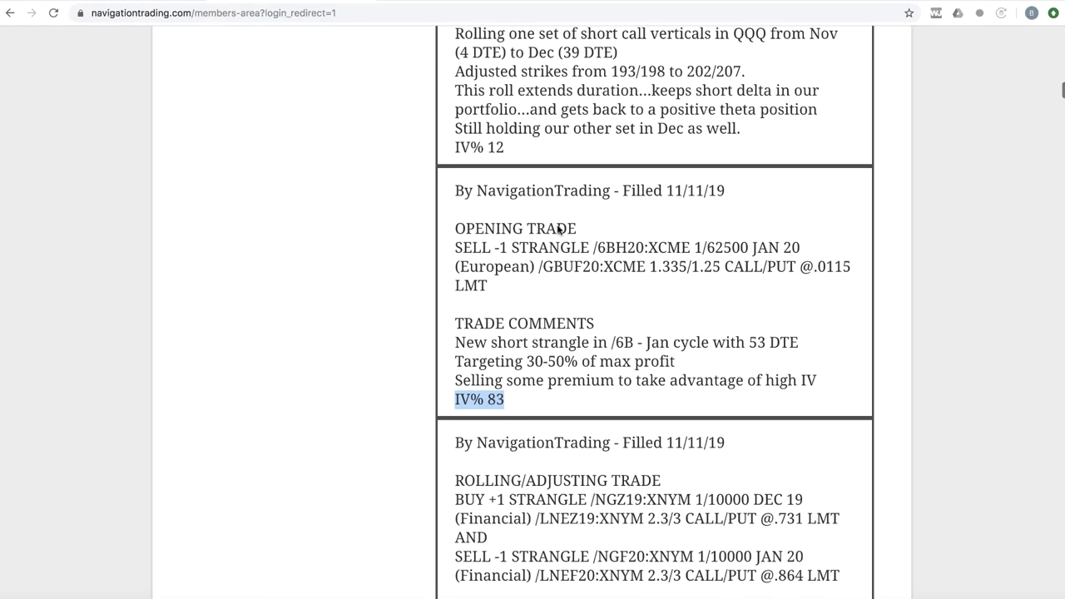
# - Find the 11/11/19 QQQ roll alert in the browser and highlight the short call verticals comment and adjusted strikes
pyautogui.scroll(5, 559, 228)
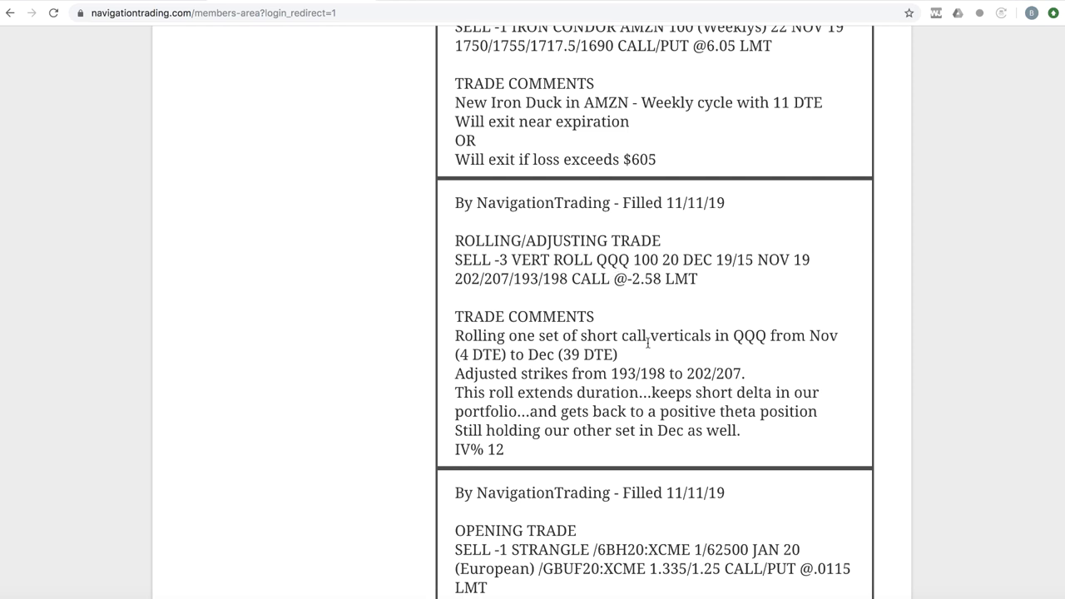
pyautogui.moveTo(582, 336); pyautogui.dragTo(851, 346)
pyautogui.moveTo(608, 376); pyautogui.dragTo(847, 382)
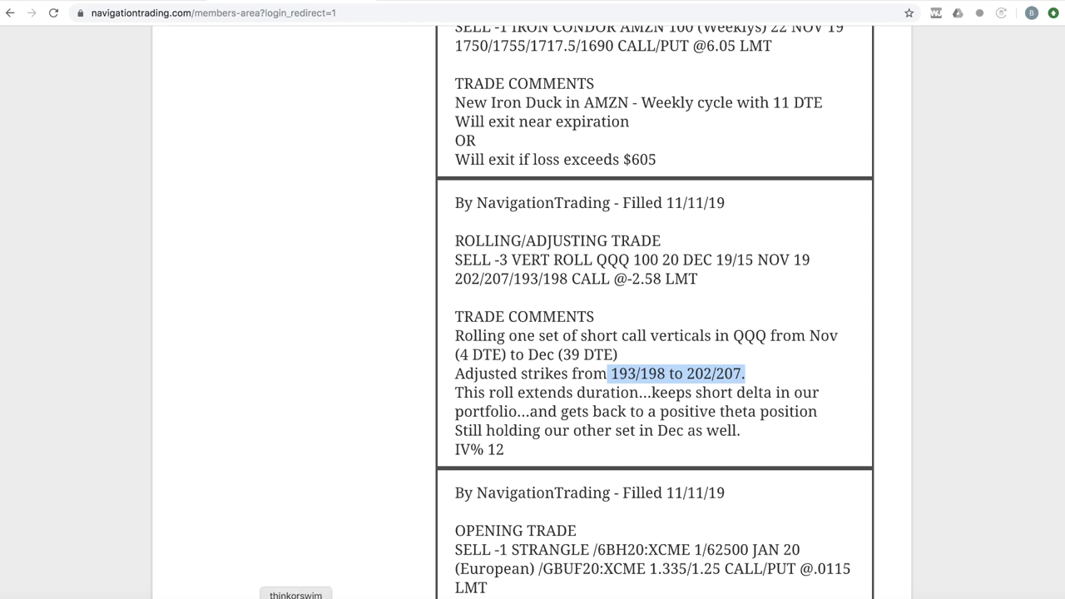
# - Switch to thinkorswim, examine QQQ's risk profile with the price slice placed at 202.49, and show its price chart
pyautogui.click(296, 592)
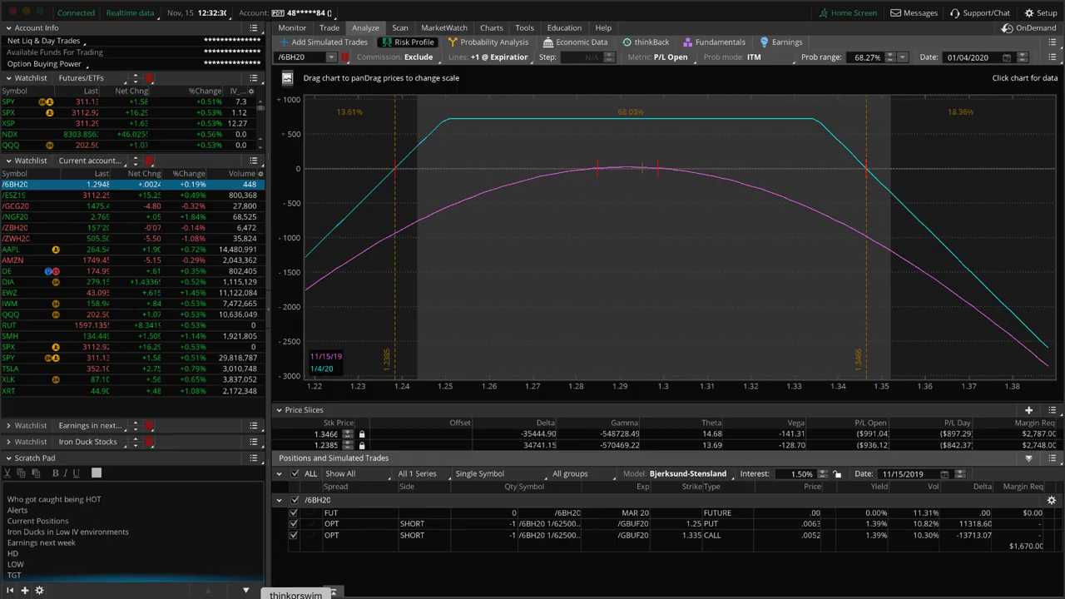
pyautogui.click(113, 316)
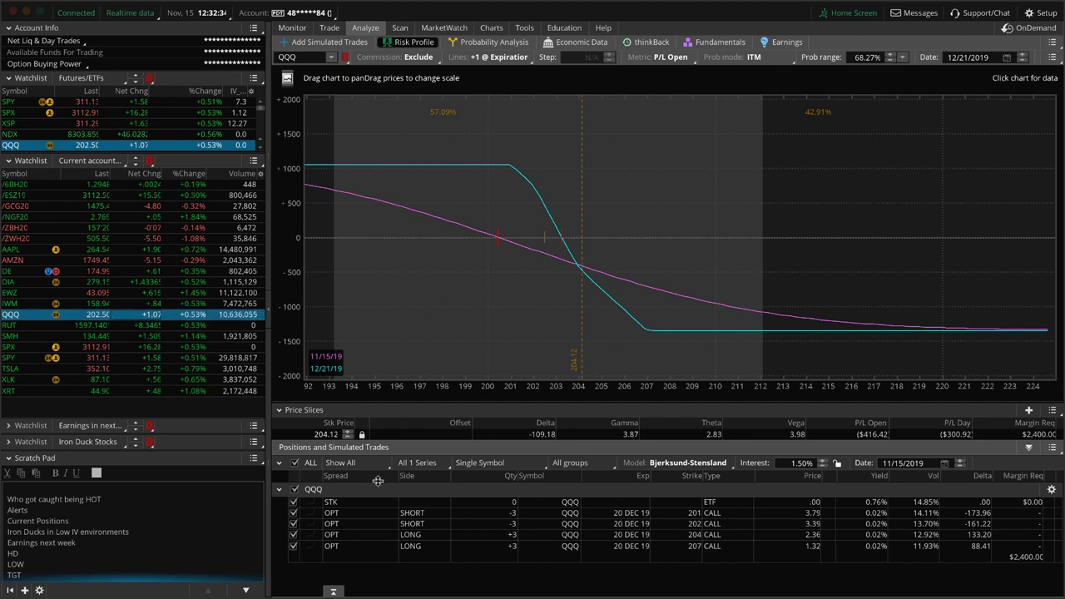
pyautogui.click(545, 301)
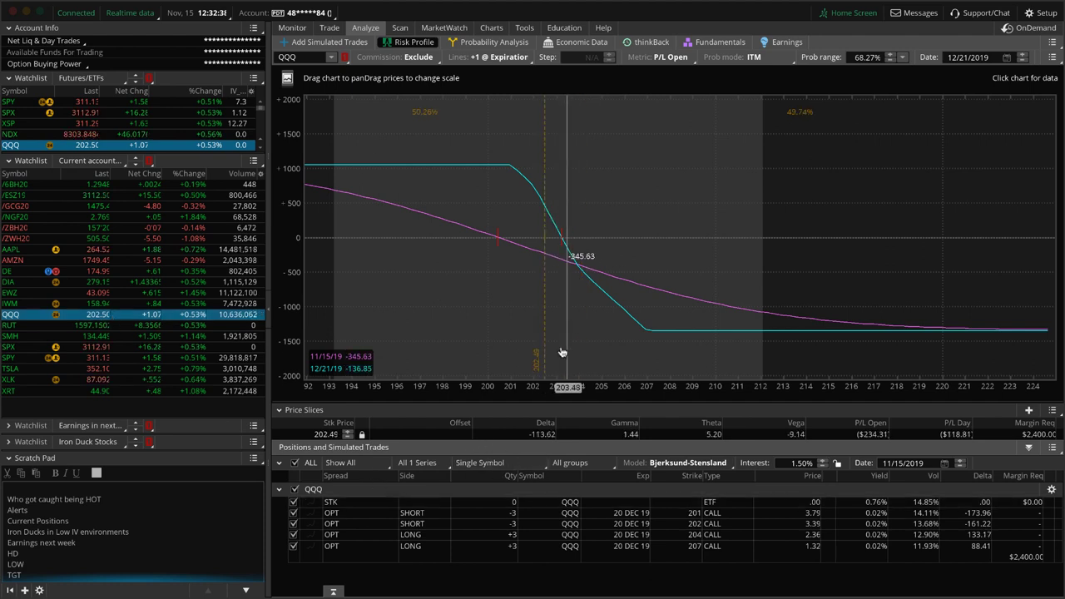
pyautogui.click(492, 27)
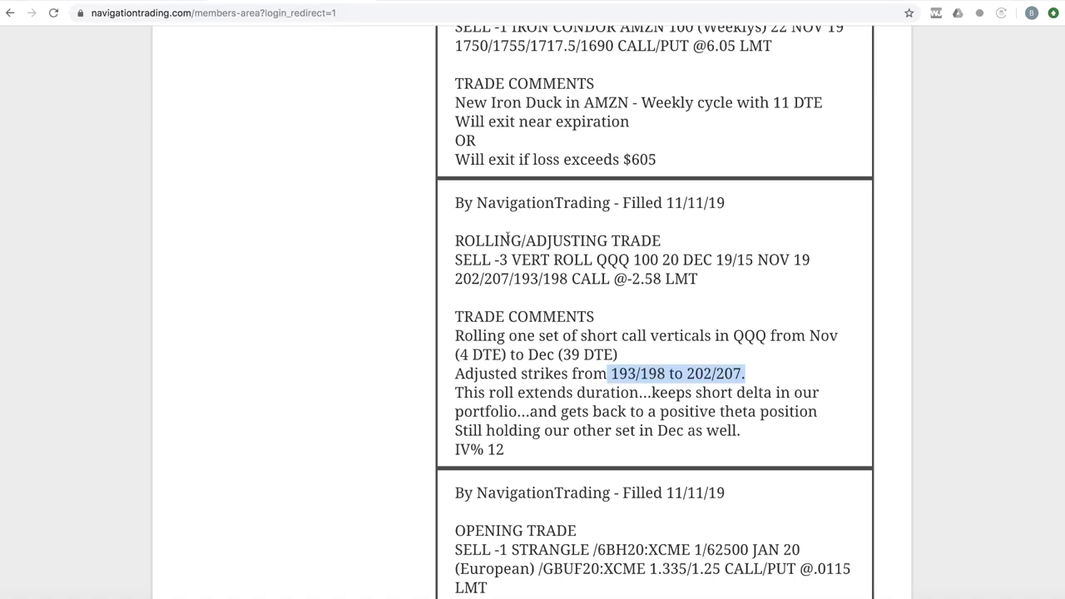
# - Find the 11/11/19 AMZN opening trade alert in the browser and highlight its symbol, Iron Duck comment and days to expiration
pyautogui.scroll(1, 521, 233)
pyautogui.scroll(3, 520, 233)
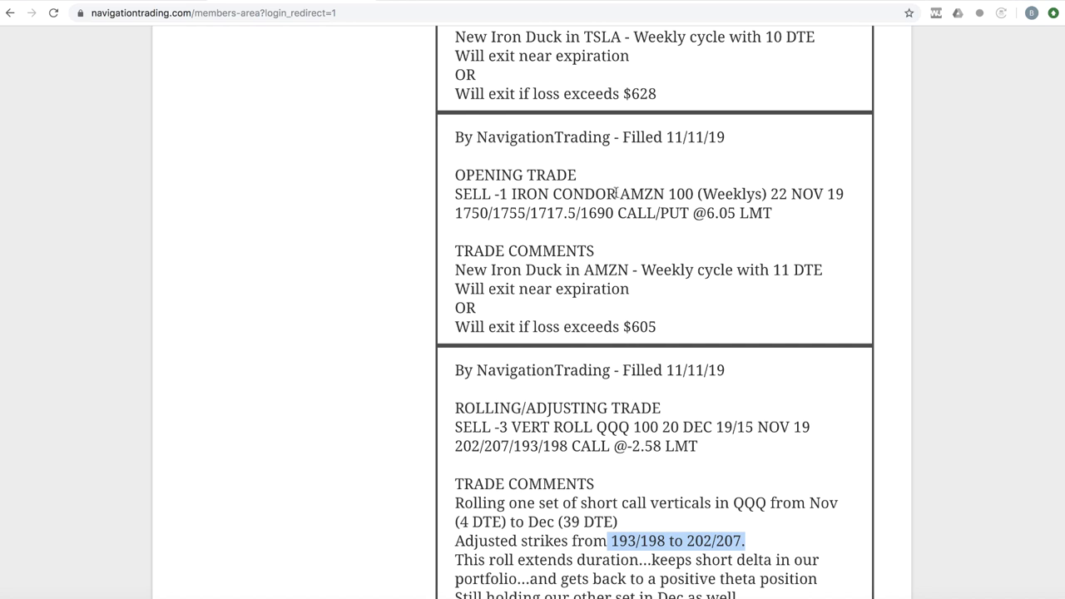
pyautogui.moveTo(615, 193); pyautogui.dragTo(667, 192)
pyautogui.moveTo(457, 269); pyautogui.dragTo(623, 270)
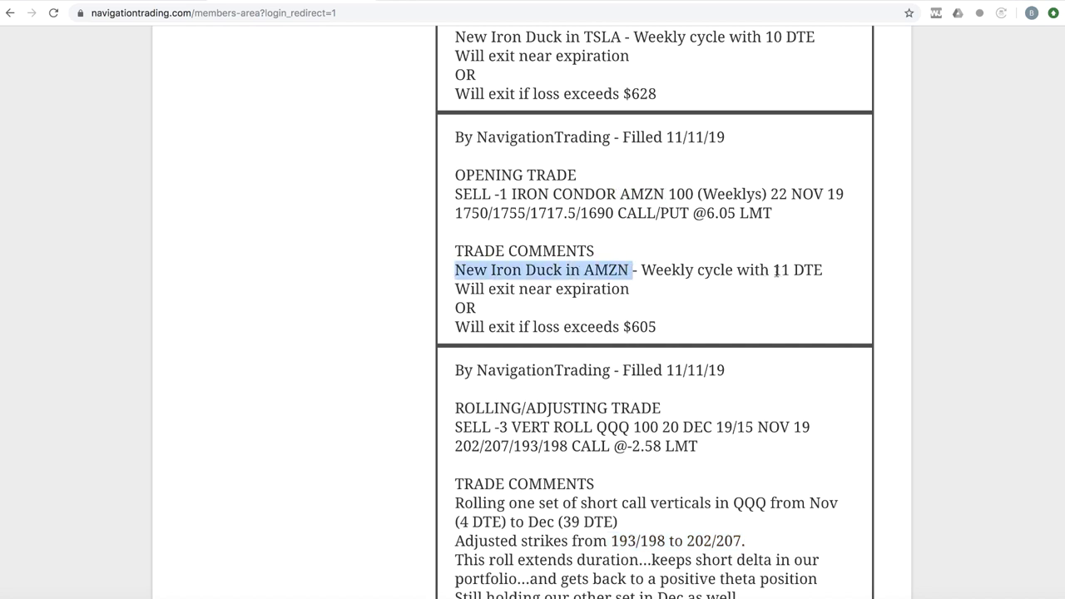
pyautogui.moveTo(775, 272); pyautogui.dragTo(830, 274)
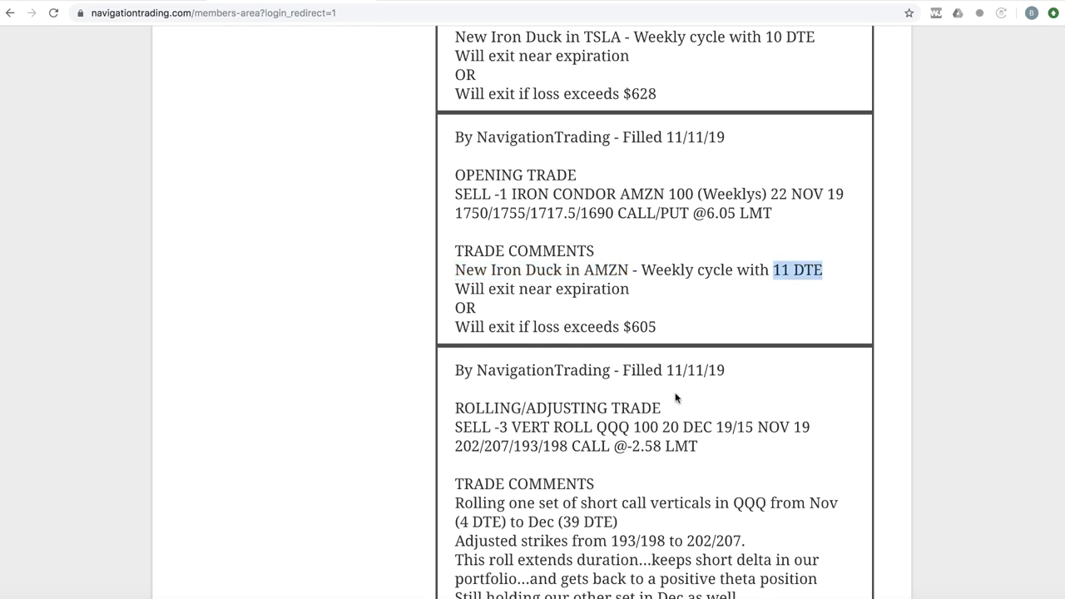
# - Switch to thinkorswim and load the AMZN daily chart from the current account watchlist
pyautogui.click(297, 594)
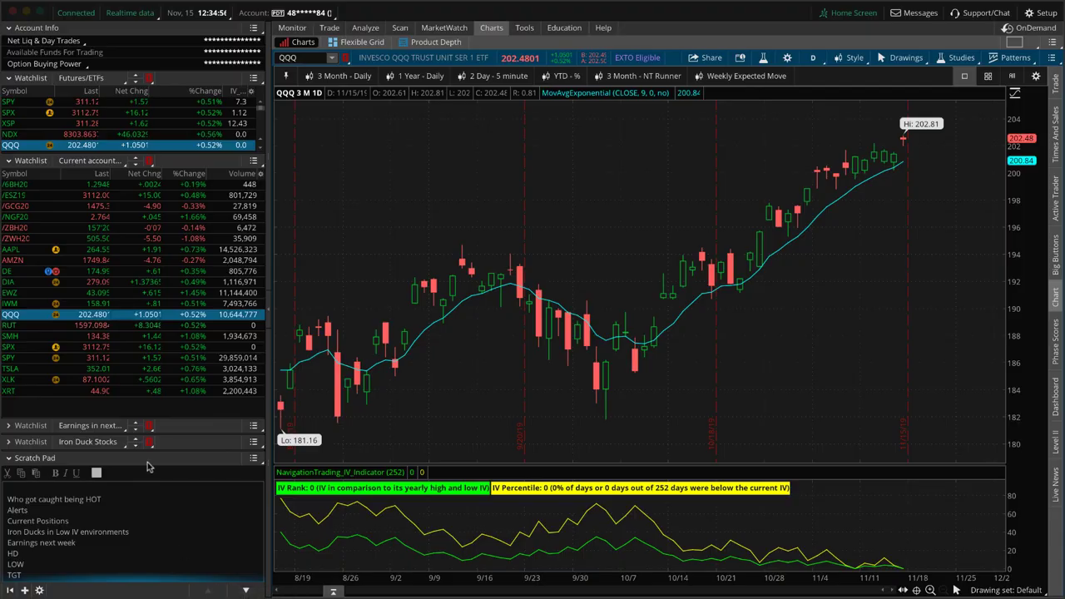
pyautogui.click(186, 251)
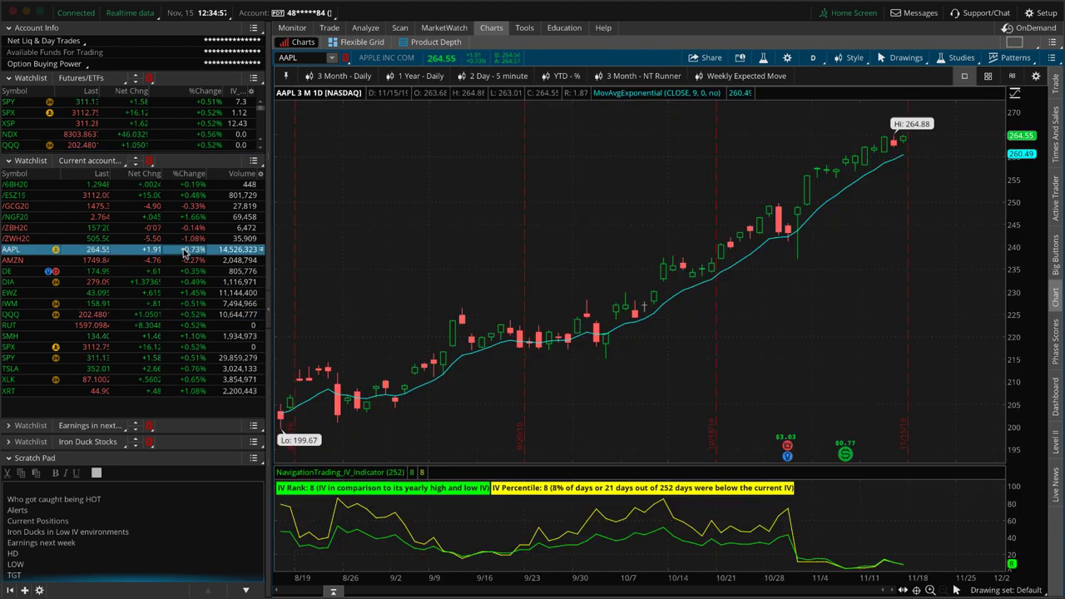
pyautogui.click(155, 261)
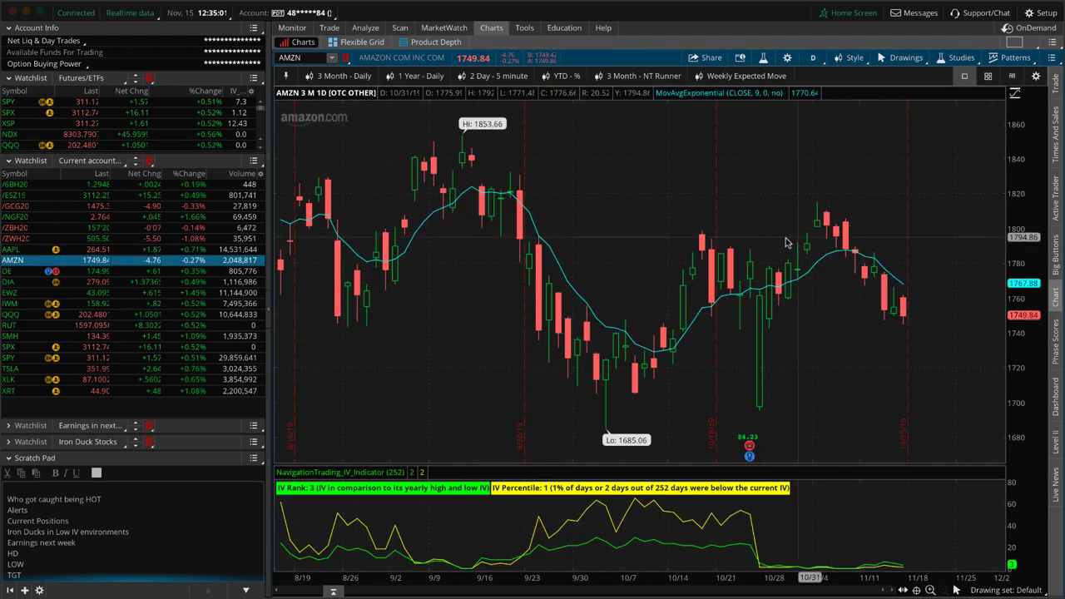
# - Open AMZN's risk profile and advance the positions date one day at a time to 11/23/2019 to examine the P/L curve
pyautogui.click(365, 28)
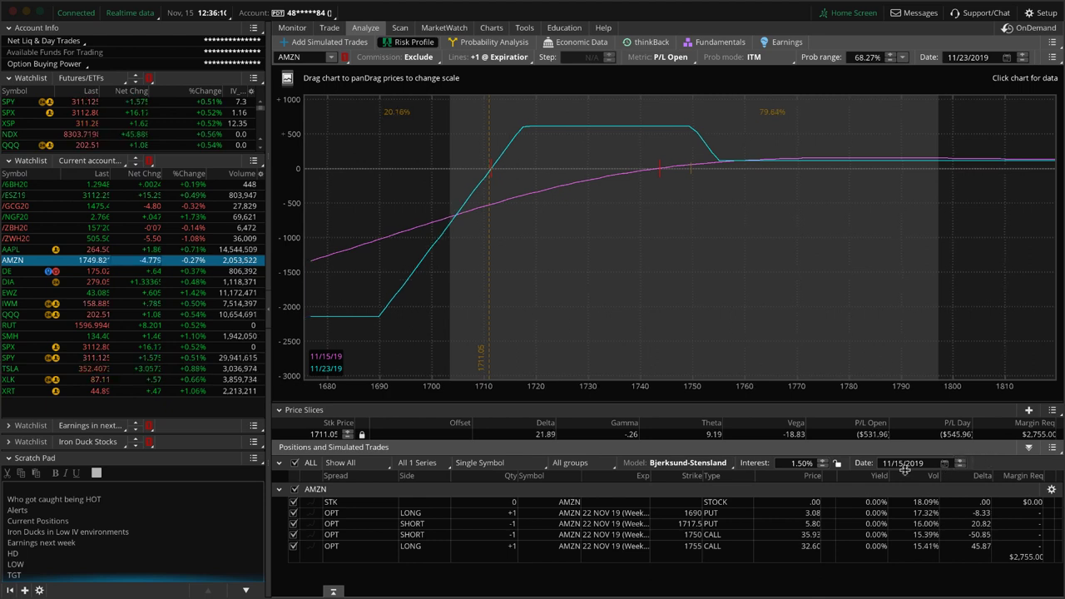
pyautogui.click(959, 460)
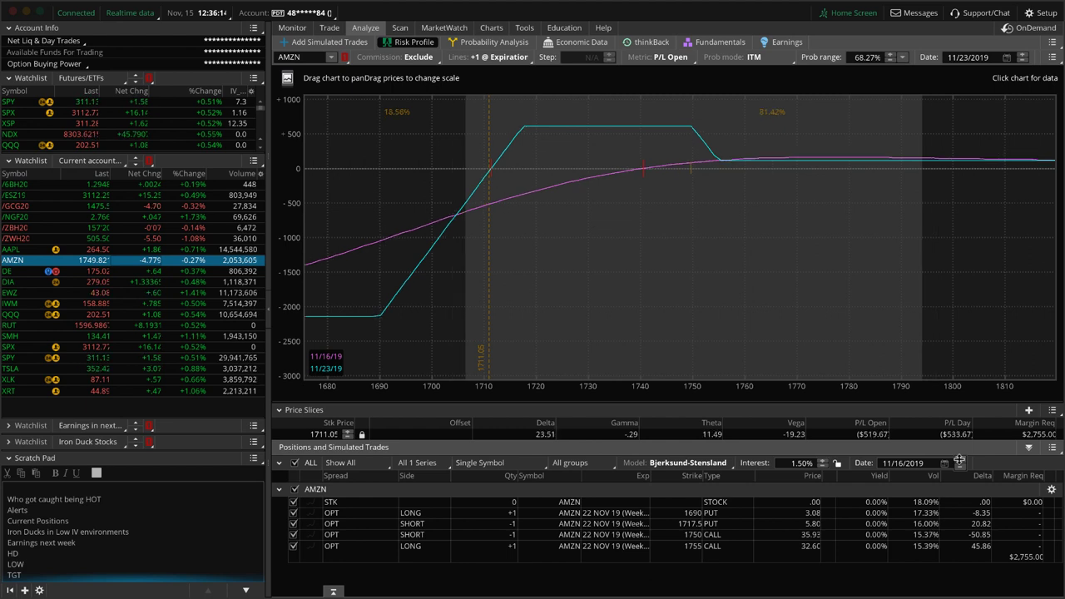
pyautogui.click(959, 460)
pyautogui.click(959, 460)
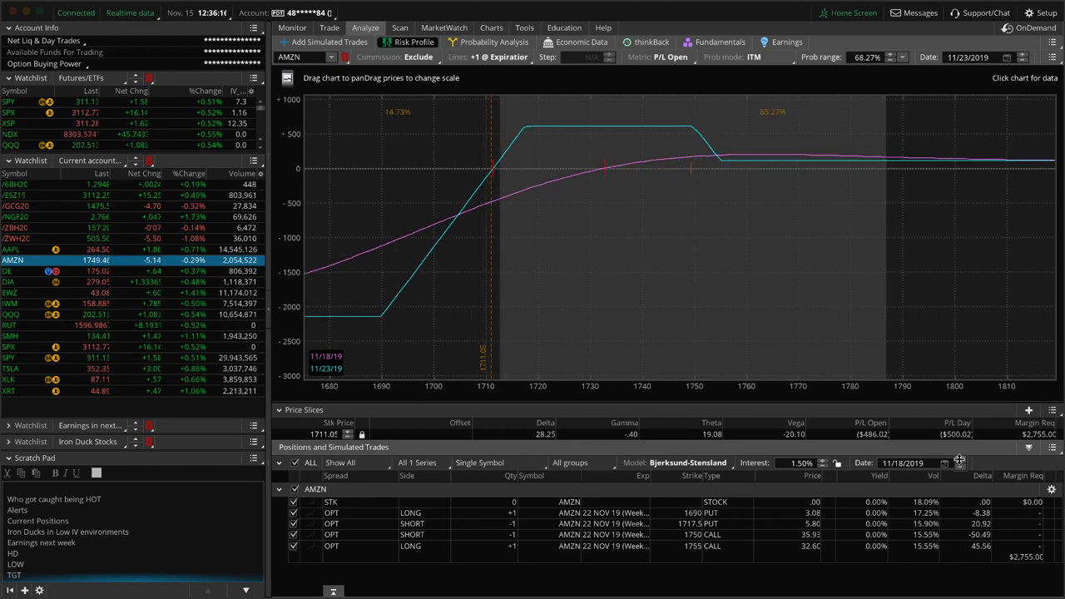
pyautogui.click(959, 460)
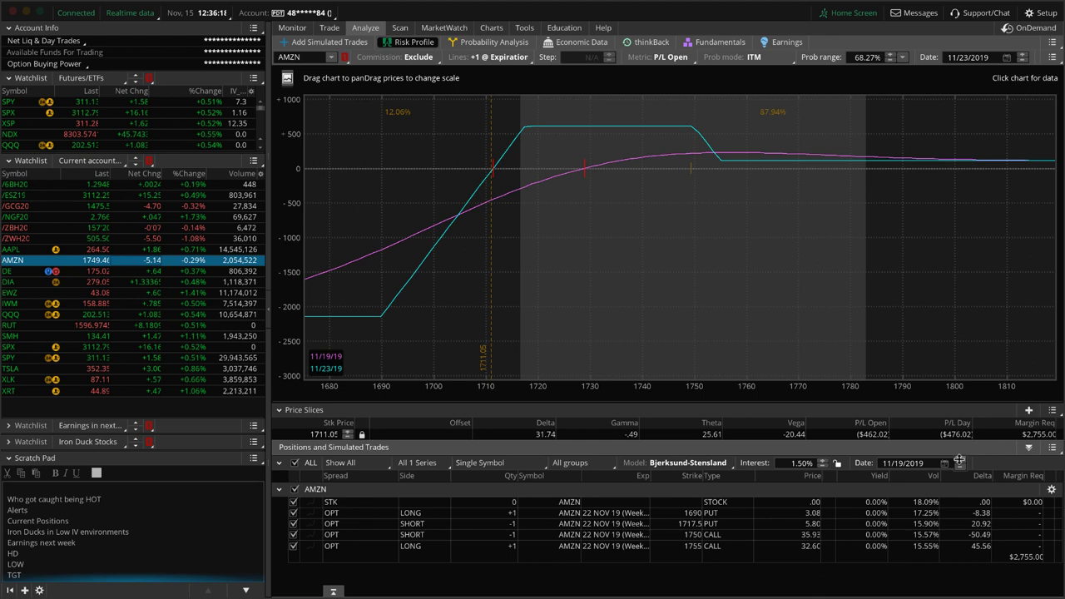
pyautogui.click(959, 460)
pyautogui.click(959, 460)
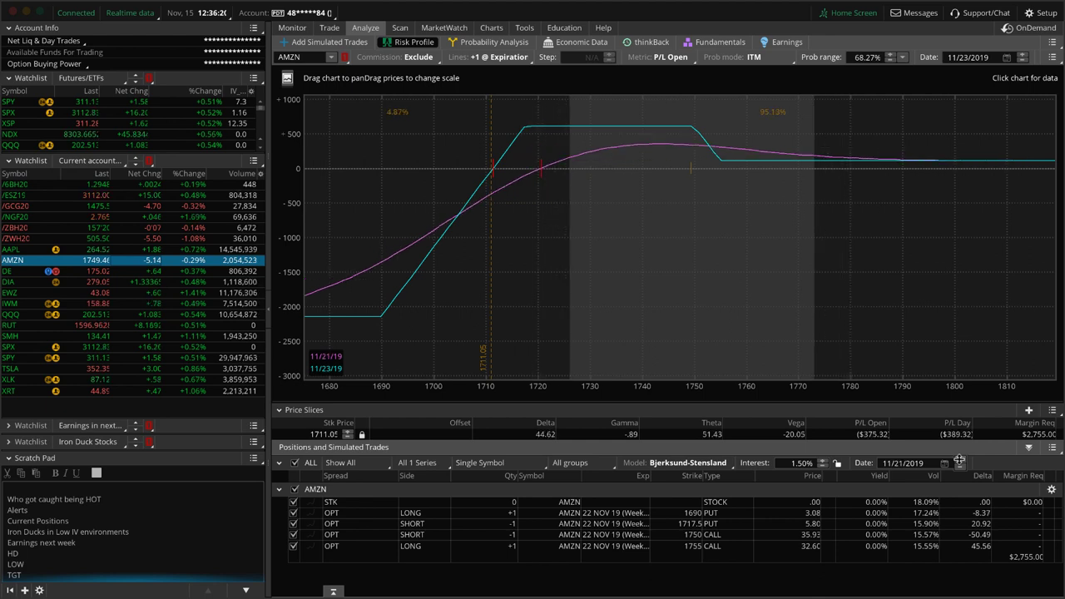
pyautogui.click(959, 460)
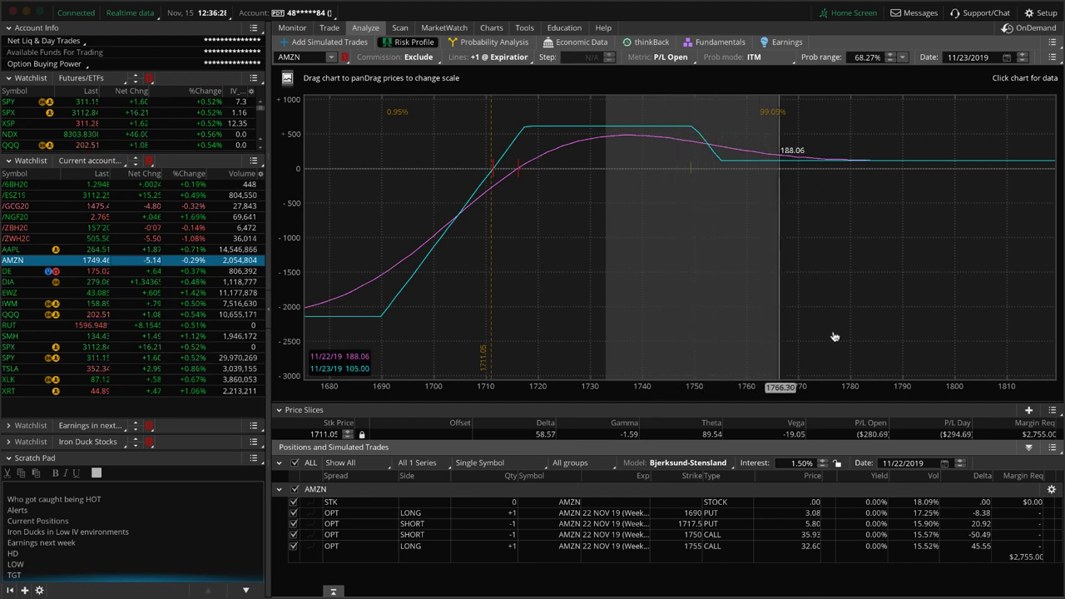
pyautogui.click(959, 462)
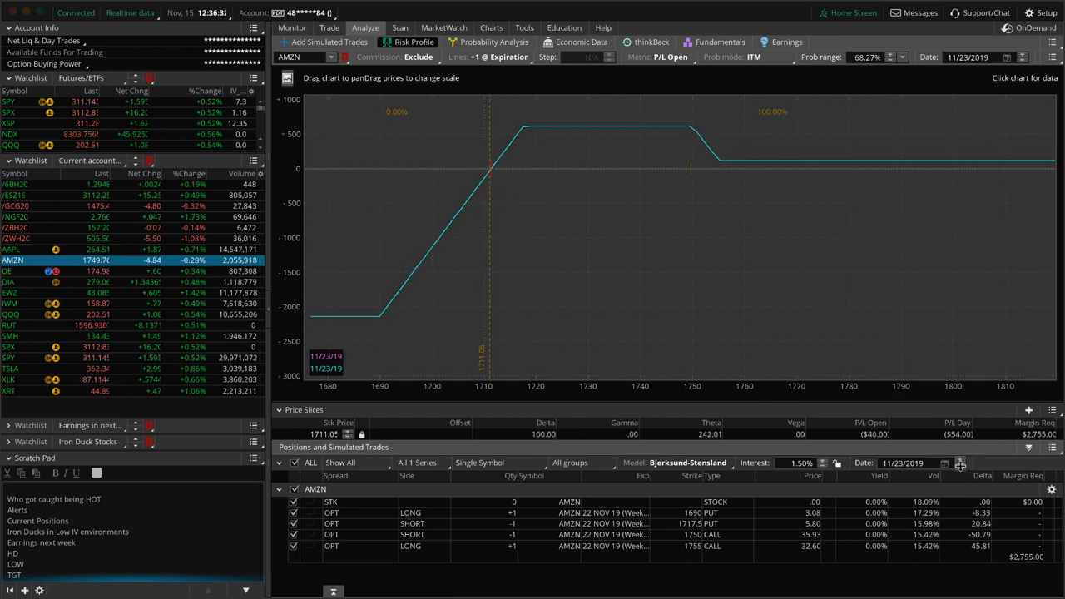
# - Return the AMZN positions date to 11/15/2019
pyautogui.click(960, 466)
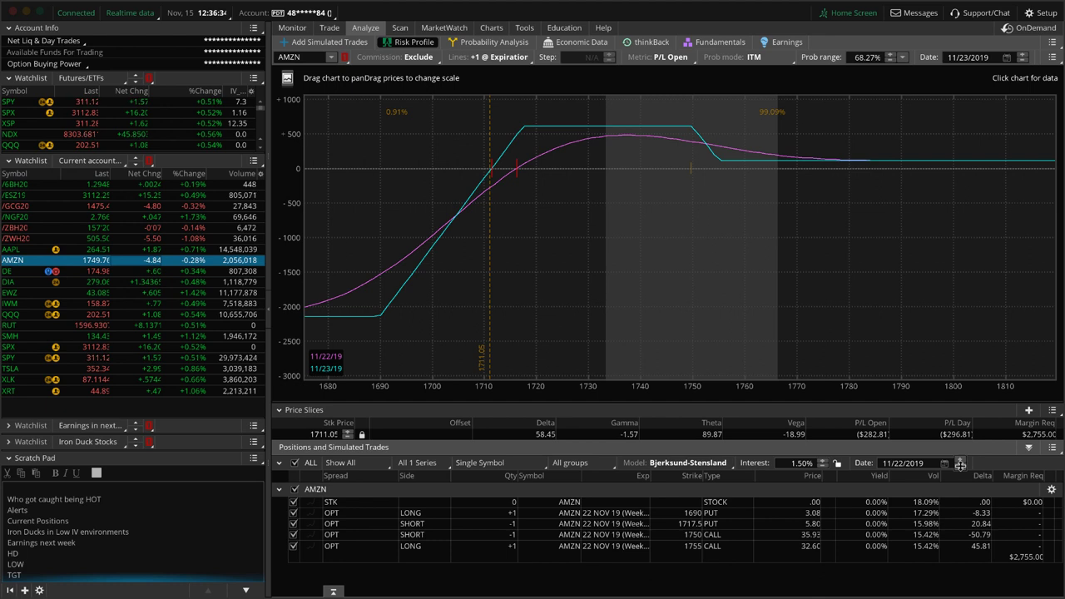
pyautogui.click(960, 465)
pyautogui.click(960, 465)
pyautogui.click(960, 465)
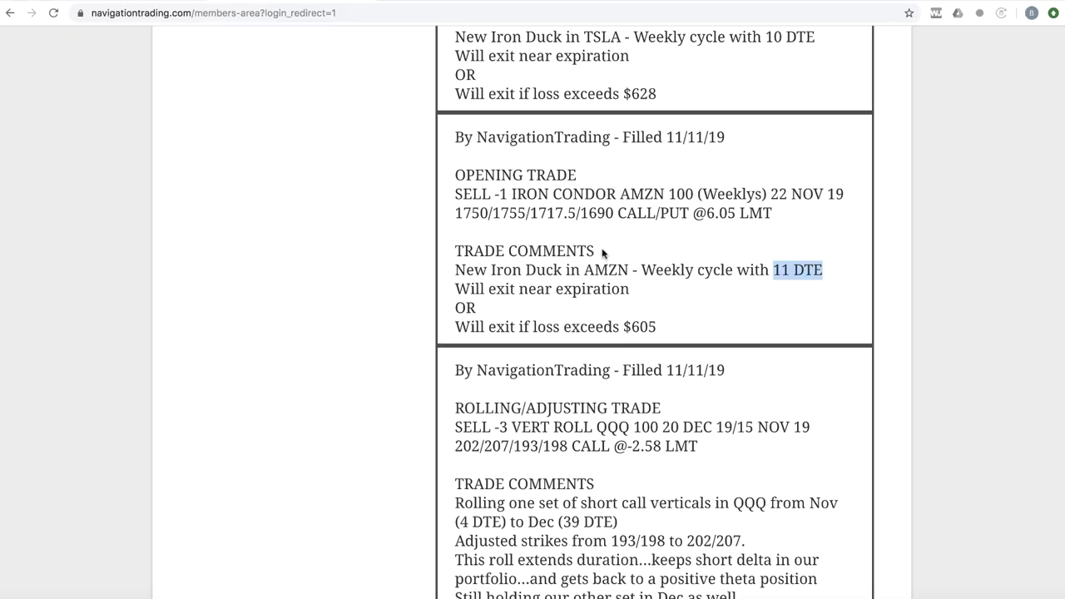
# - Find the 11/12/19 TSLA opening trade alert in the browser, highlight the symbol in its comments, and switch back to thinkorswim
pyautogui.scroll(5, 602, 253)
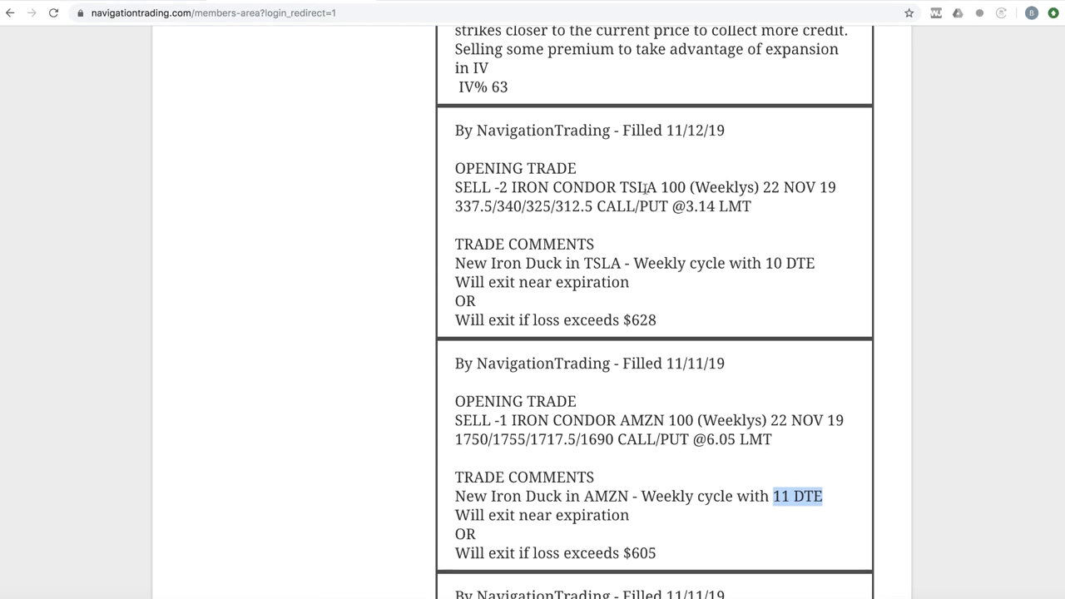
pyautogui.moveTo(585, 263); pyautogui.dragTo(631, 262)
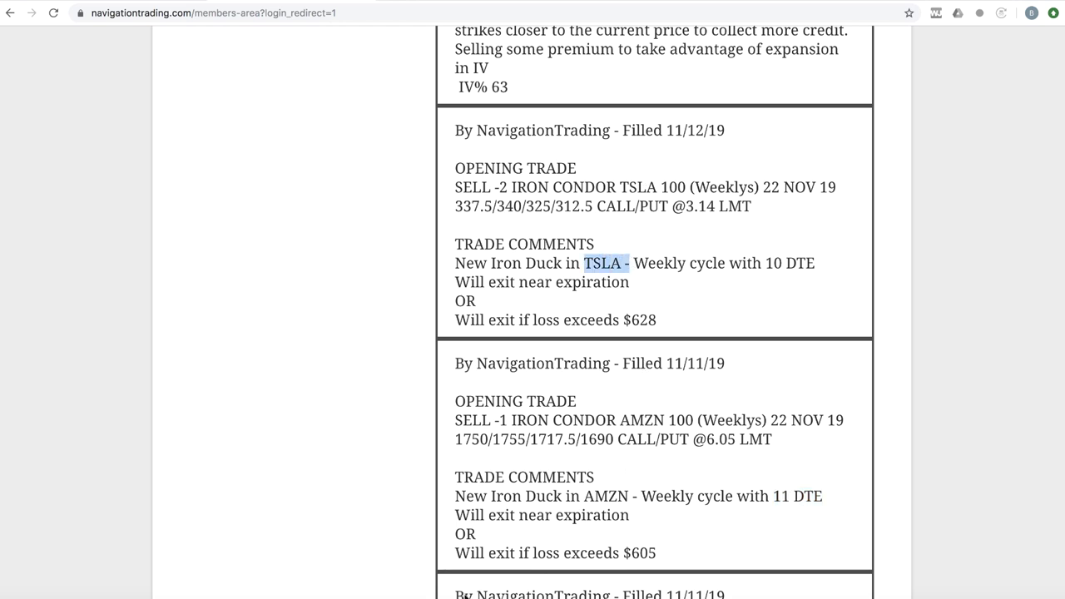
pyautogui.click(300, 596)
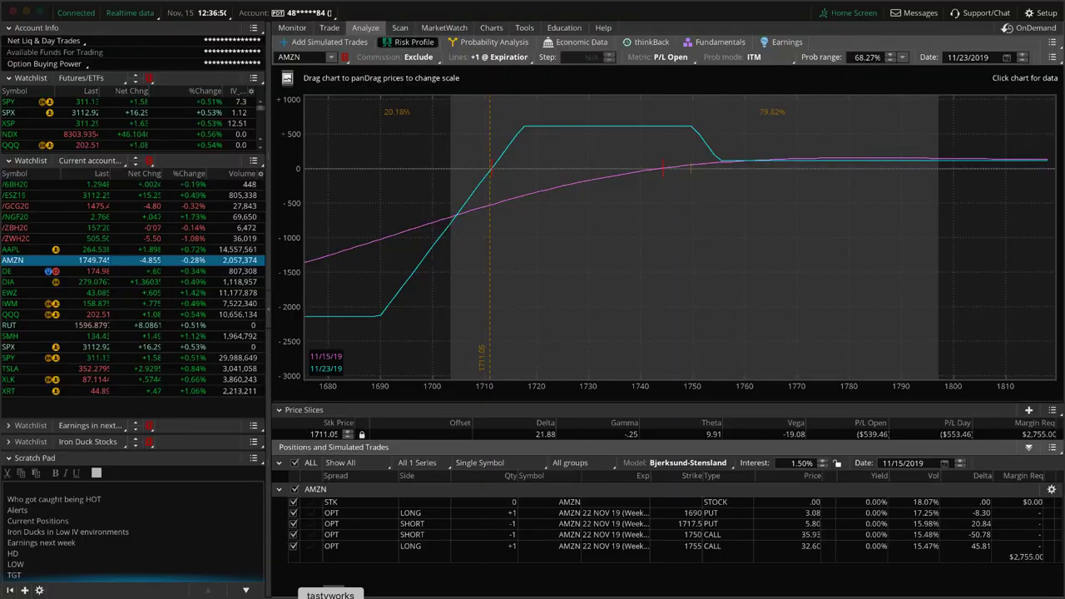
# - Load TSLA in the risk profile from the current account watchlist and include its four 22 NOV 19 option legs
pyautogui.click(166, 371)
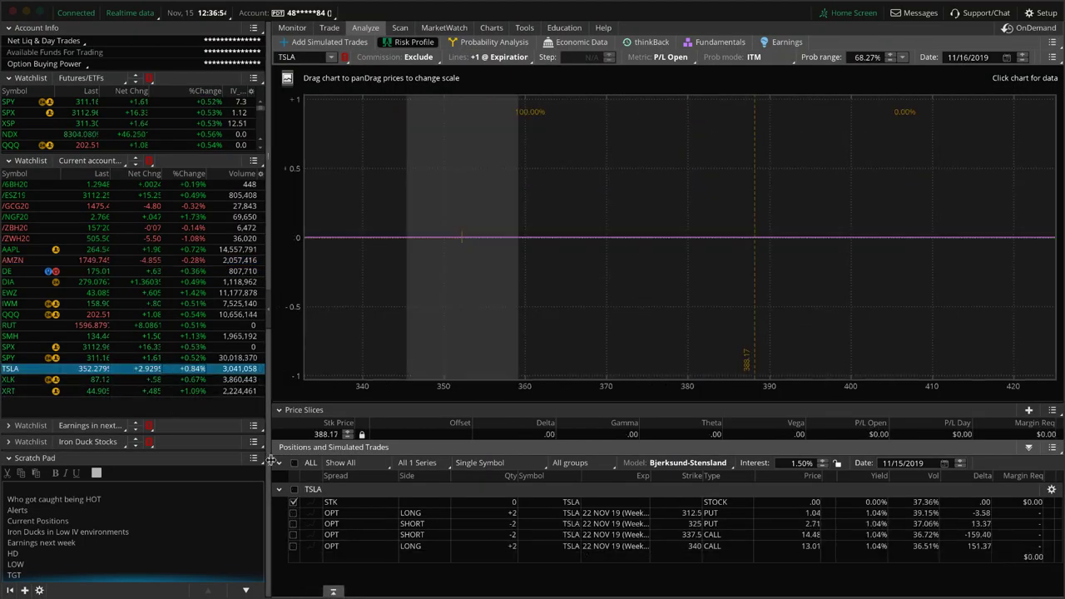
pyautogui.click(293, 512)
pyautogui.click(293, 523)
pyautogui.click(293, 534)
pyautogui.click(293, 545)
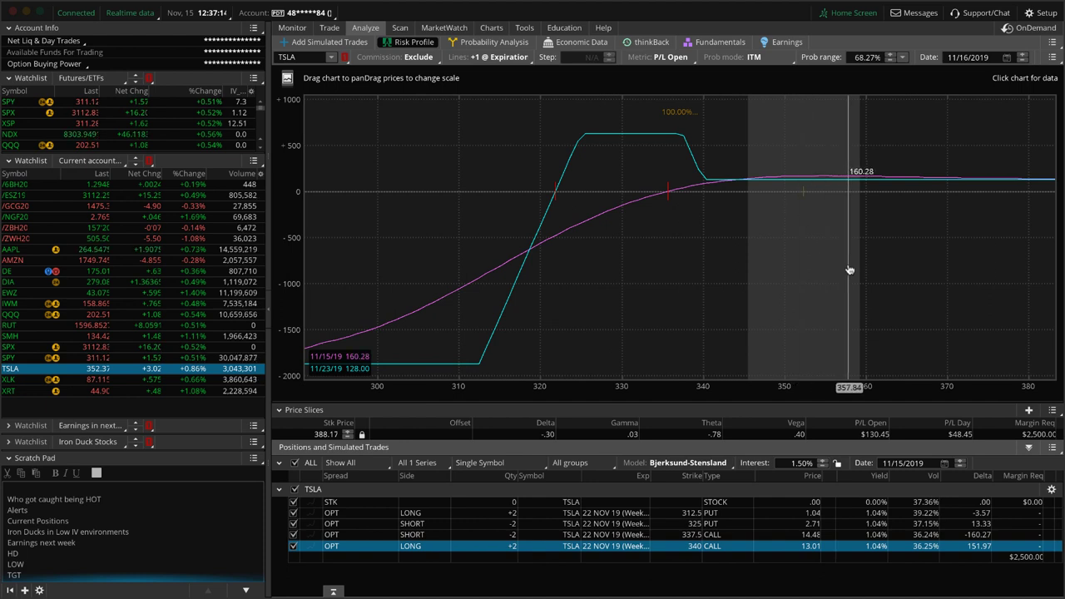
# - Set TSLA's price slice to the break-even point at 321.86
pyautogui.click(1052, 410)
pyautogui.moveTo(1023, 431)
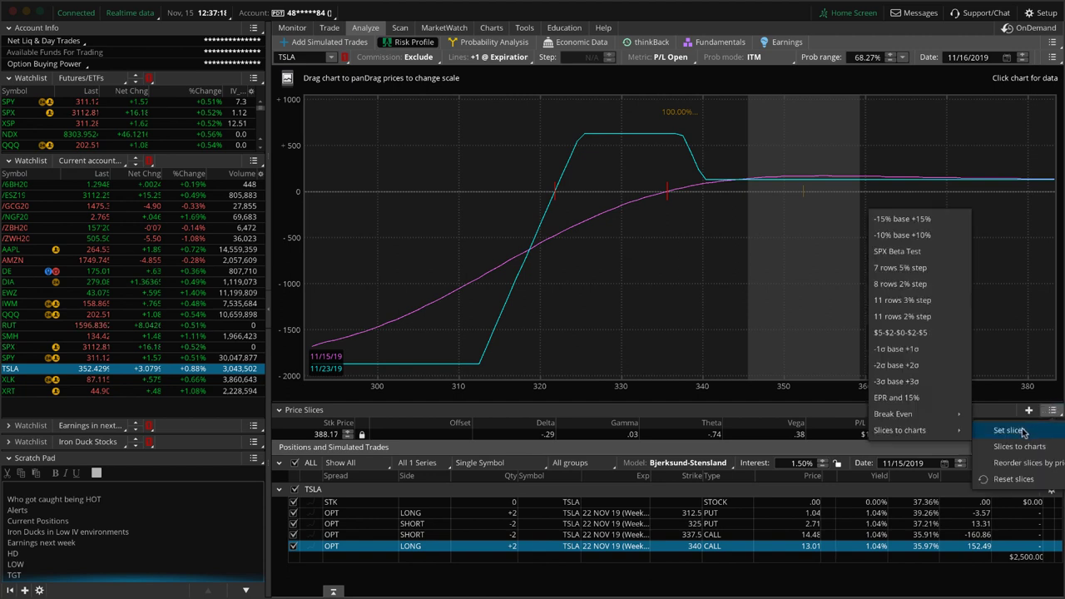
pyautogui.click(938, 415)
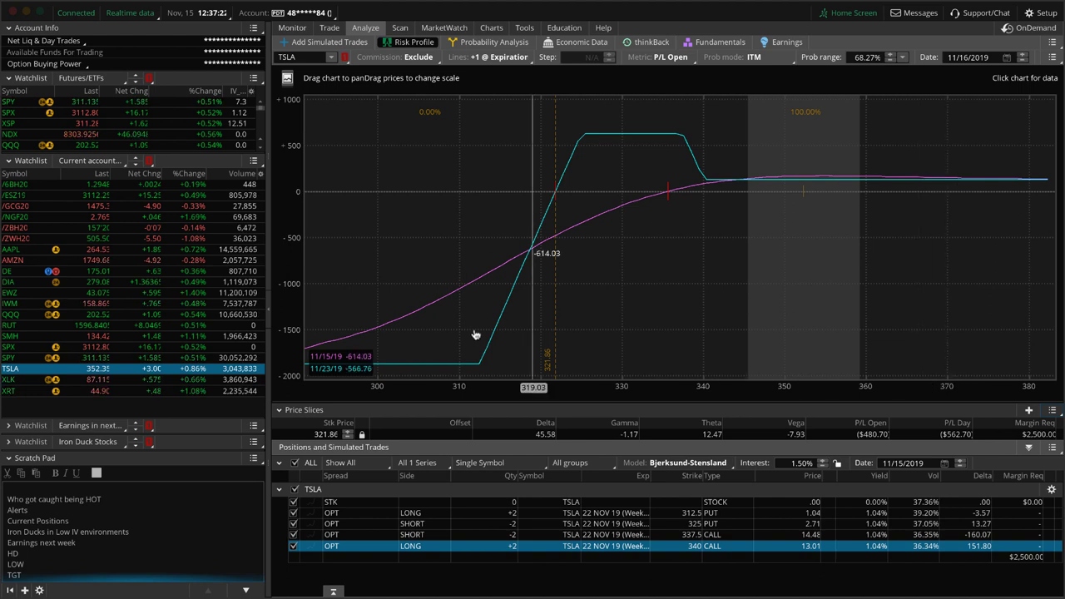
# - Set TSLA's probability date to 11/23/2019 and move the price slice to 340.30, where the expiration profit levels off
pyautogui.click(1021, 53)
pyautogui.click(1020, 53)
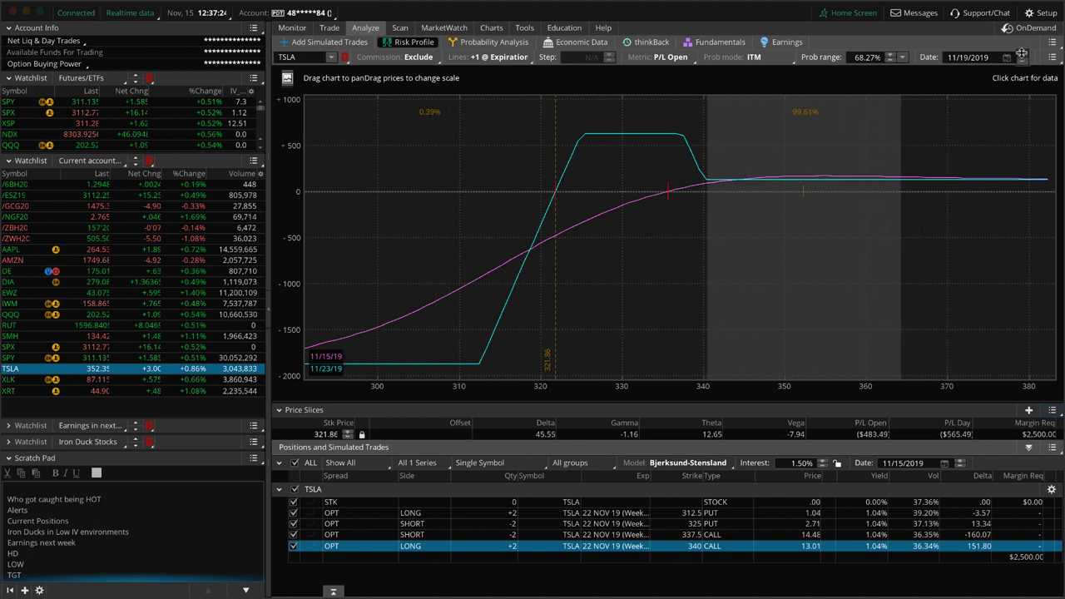
pyautogui.click(1021, 54)
pyautogui.click(1021, 53)
pyautogui.click(1021, 53)
pyautogui.click(1021, 53)
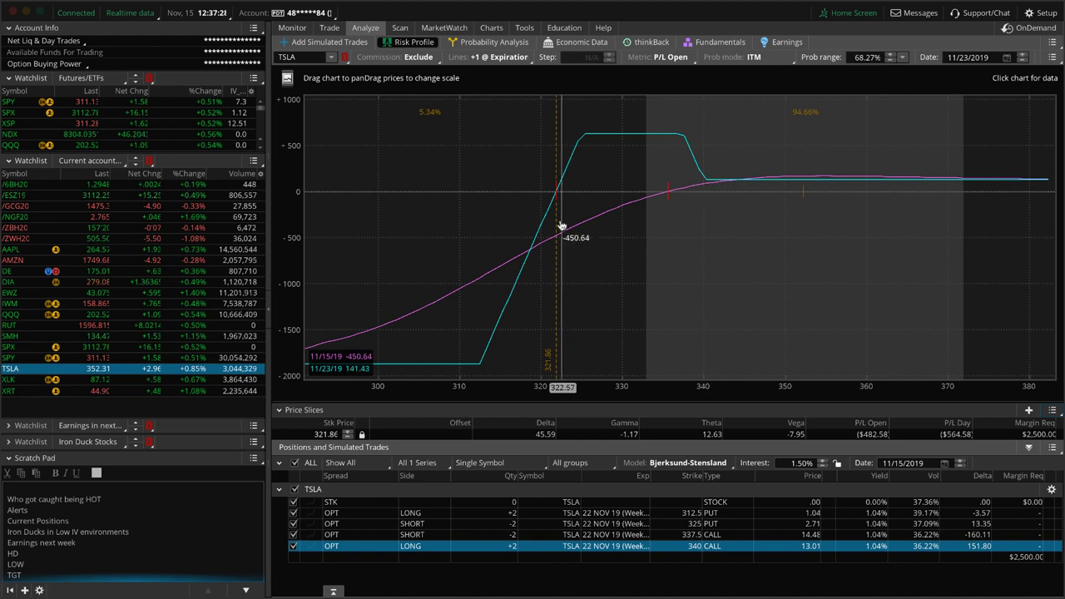
pyautogui.click(661, 222)
pyautogui.moveTo(668, 222); pyautogui.dragTo(706, 218)
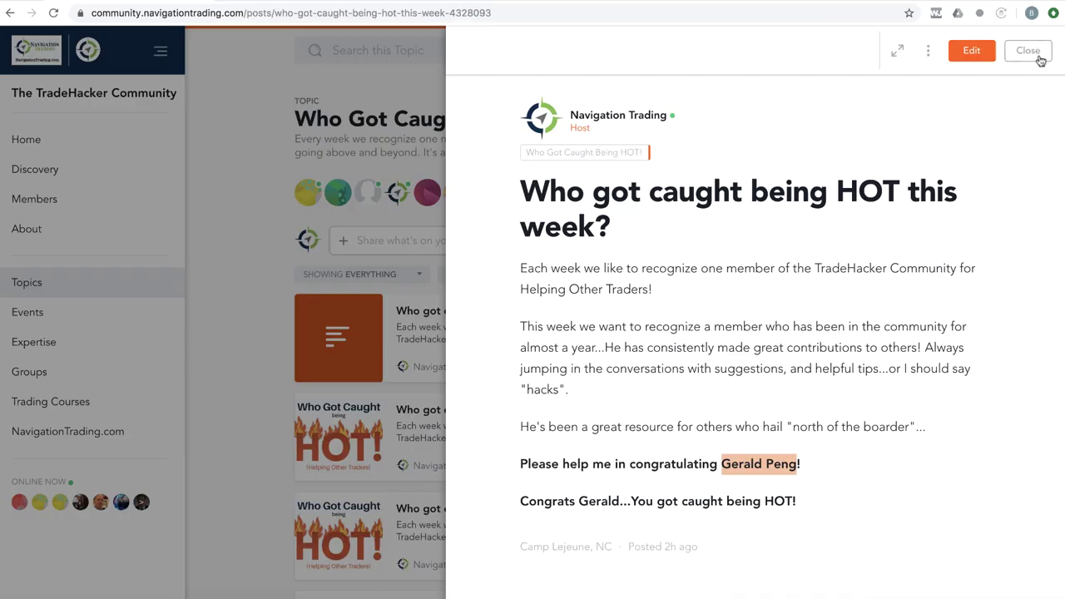
# - In the browser, close the member recognition post and read the full TSLA Reverse Iron Duck post from the community home feed
pyautogui.click(1029, 51)
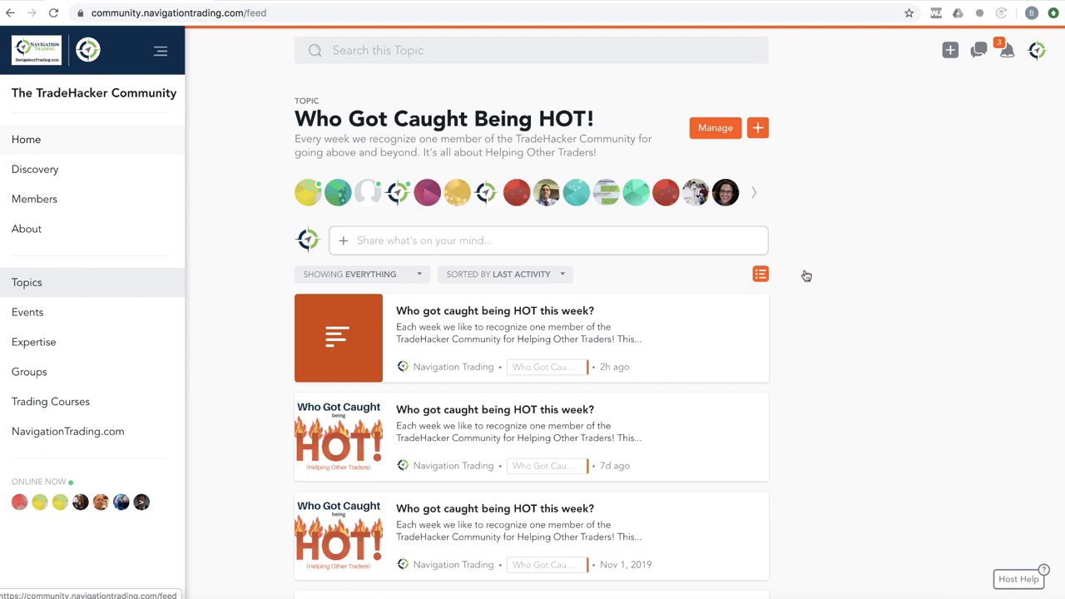
pyautogui.click(33, 141)
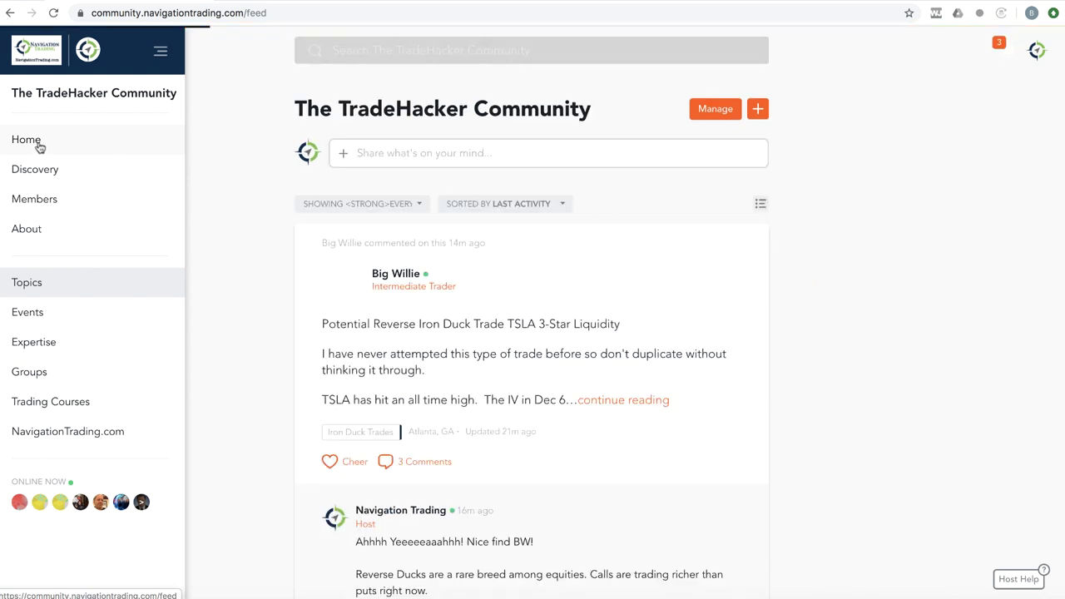
pyautogui.scroll(-2, 572, 291)
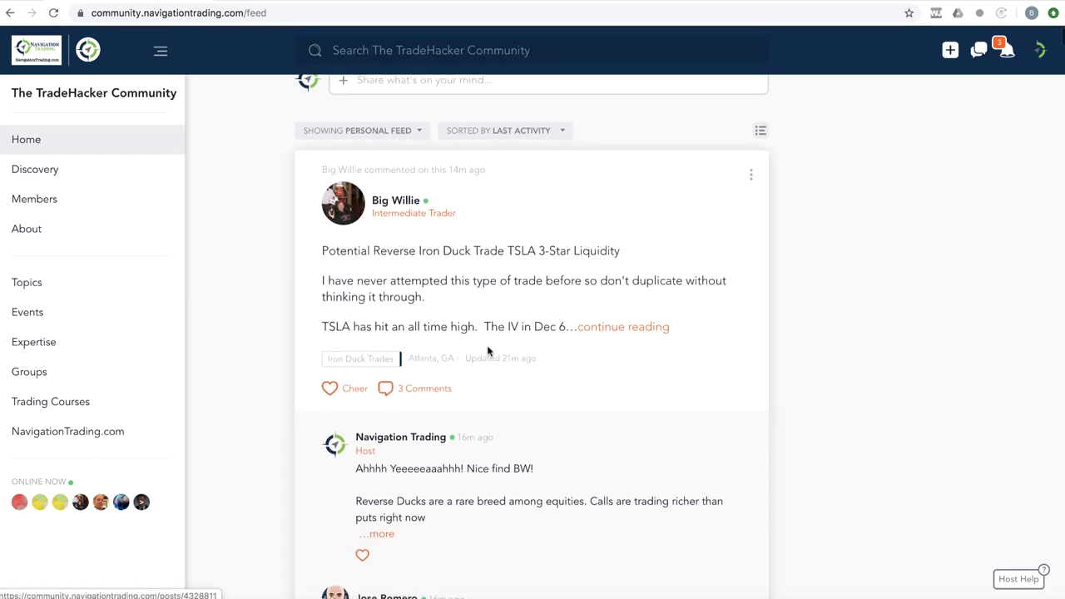
pyautogui.click(631, 329)
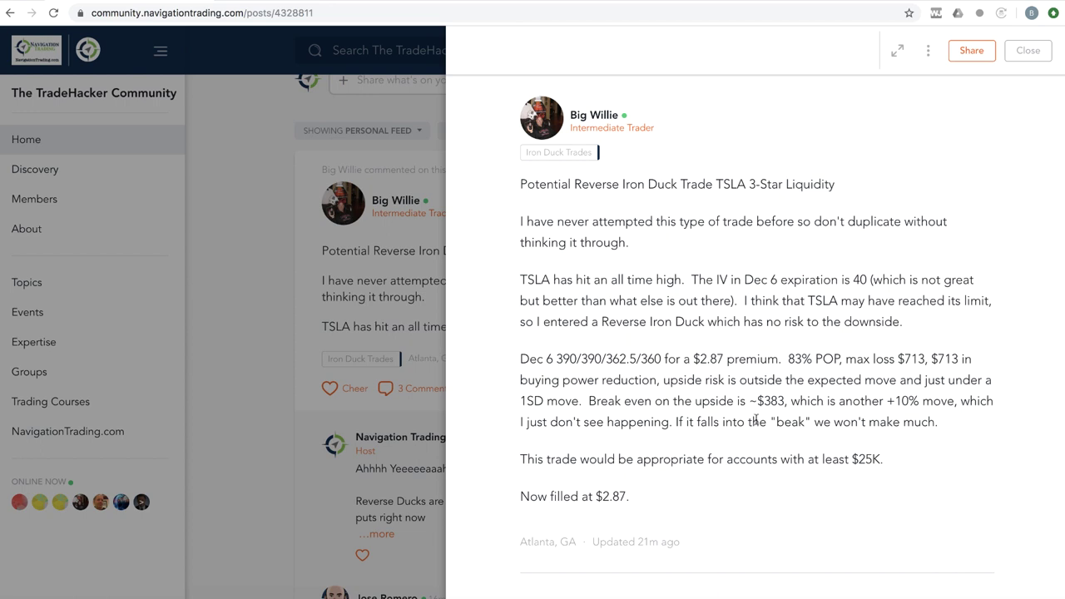
pyautogui.scroll(-1, 748, 427)
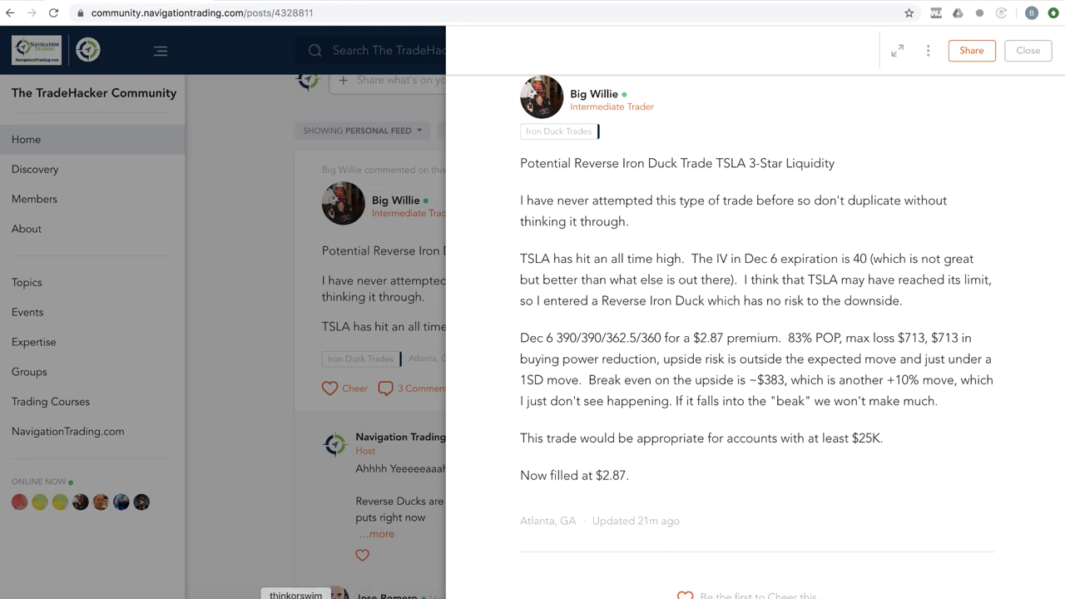
# - Switch to thinkorswim and add the saved TSLA 6 DEC 19 385/400/367.5/365 iron condor order to the simulated trades
pyautogui.click(295, 592)
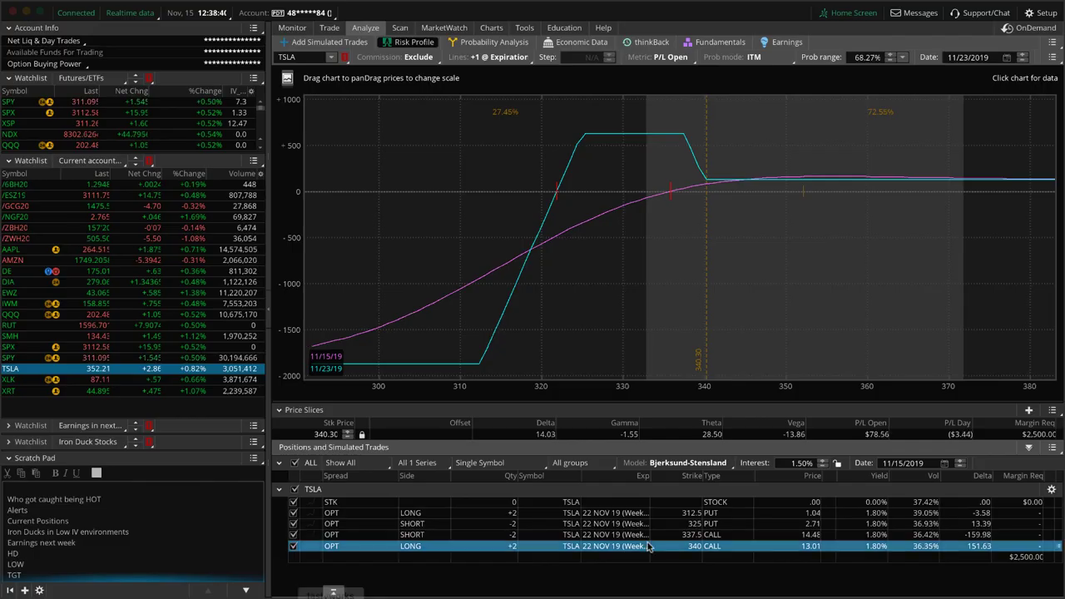
pyautogui.click(333, 590)
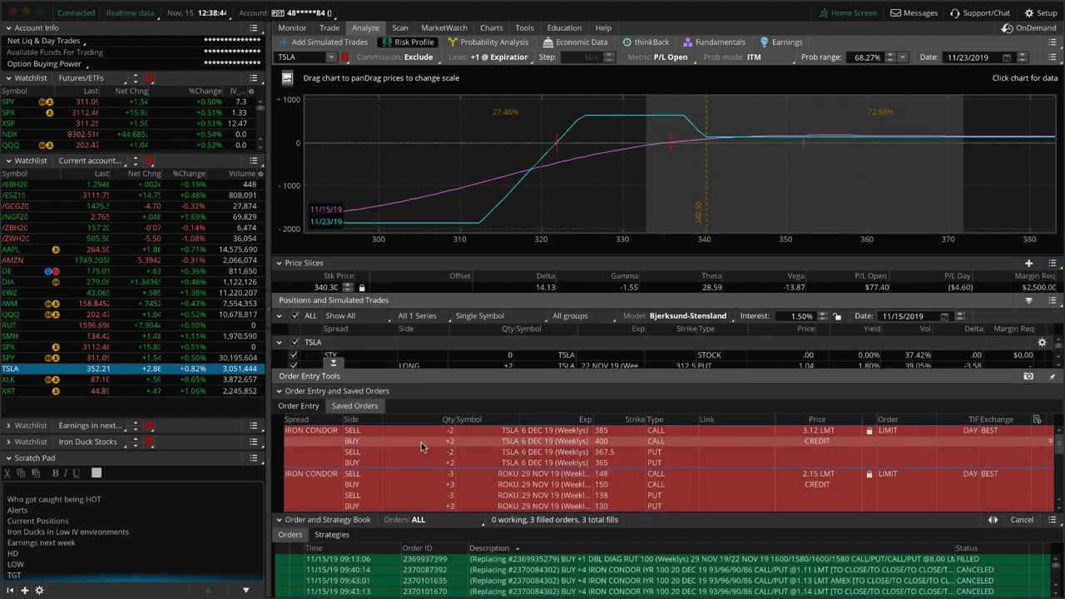
pyautogui.rightClick(421, 443)
pyautogui.click(466, 544)
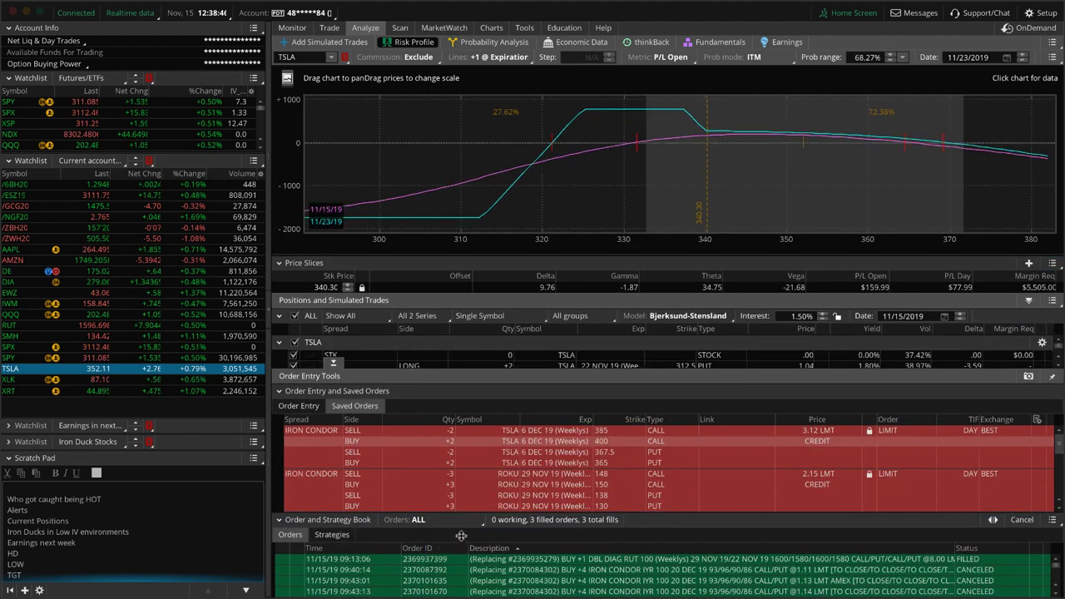
pyautogui.click(334, 363)
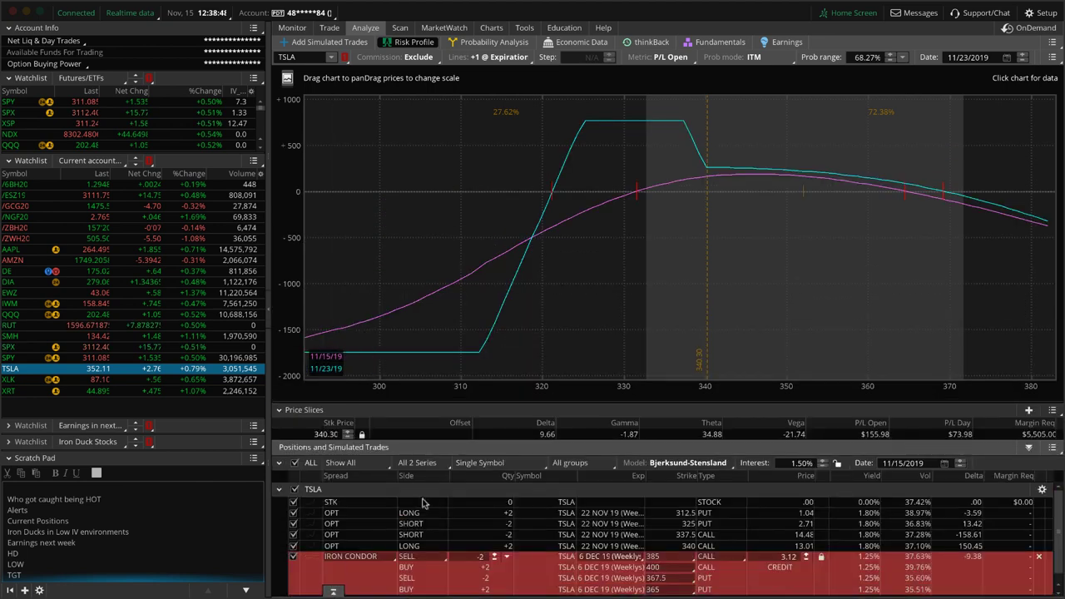
# - Exclude the four 22 NOV 19 TSLA legs from the risk profile and place the price slice at the upper break-even, 387.93
pyautogui.click(292, 545)
pyautogui.click(293, 535)
pyautogui.click(293, 524)
pyautogui.click(293, 514)
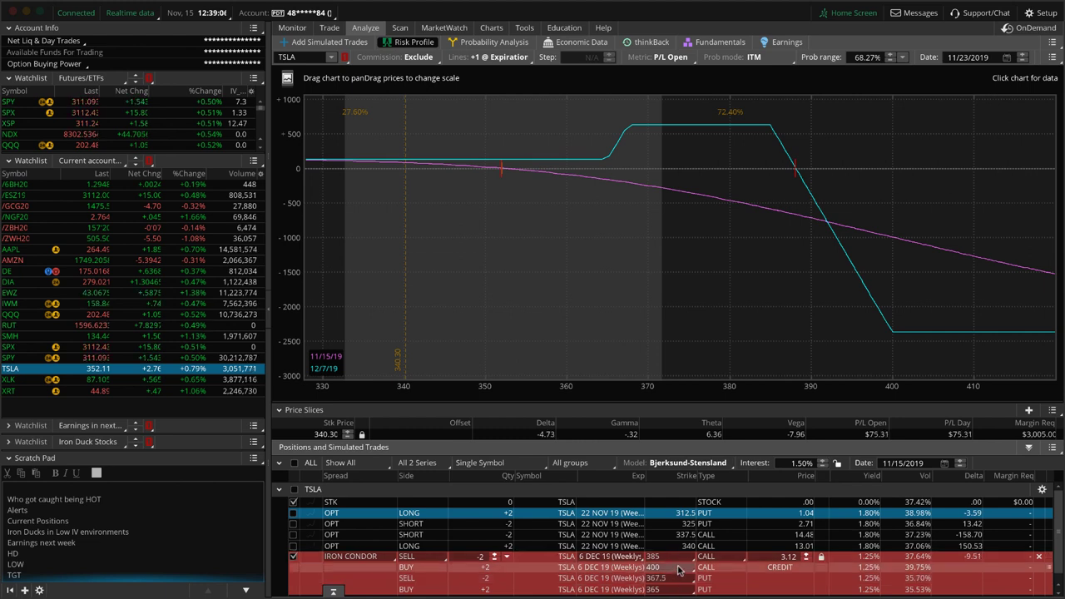
pyautogui.click(793, 326)
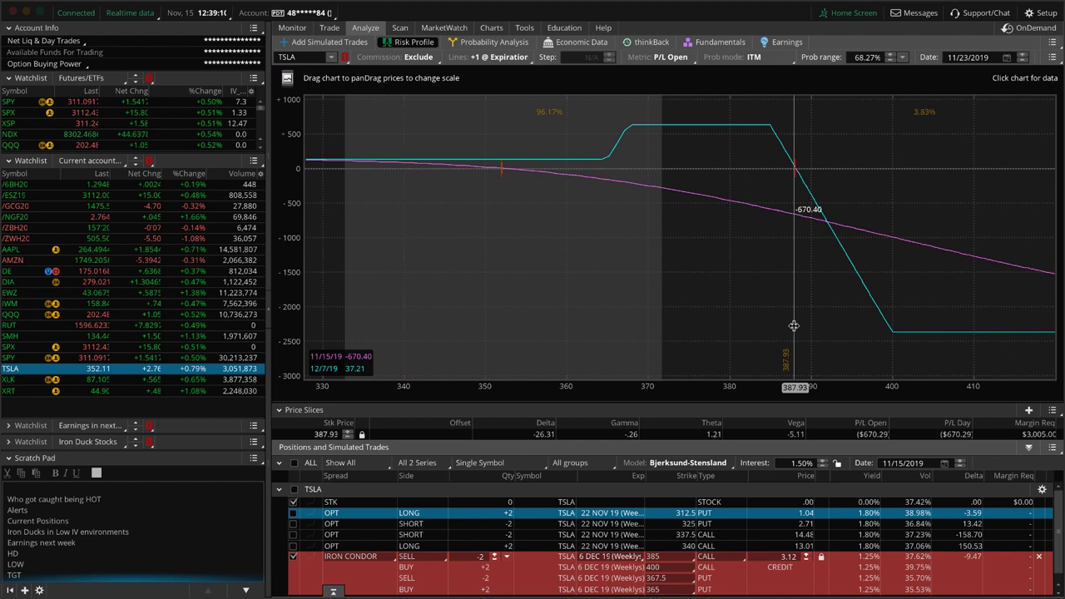
# - Set TSLA's probability date to 12/07/2019
pyautogui.click(1007, 59)
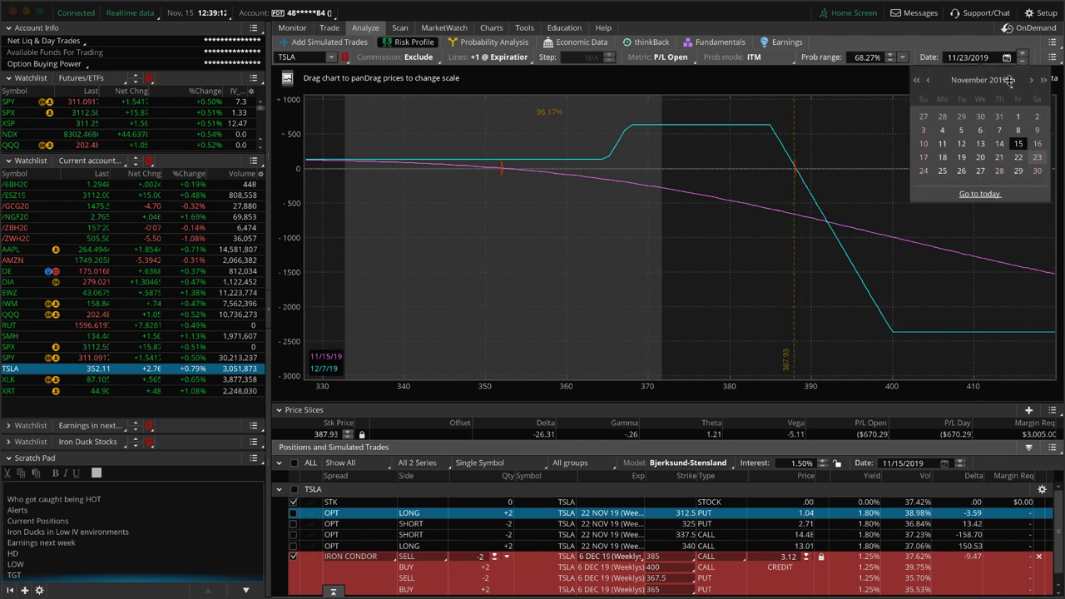
pyautogui.click(1030, 79)
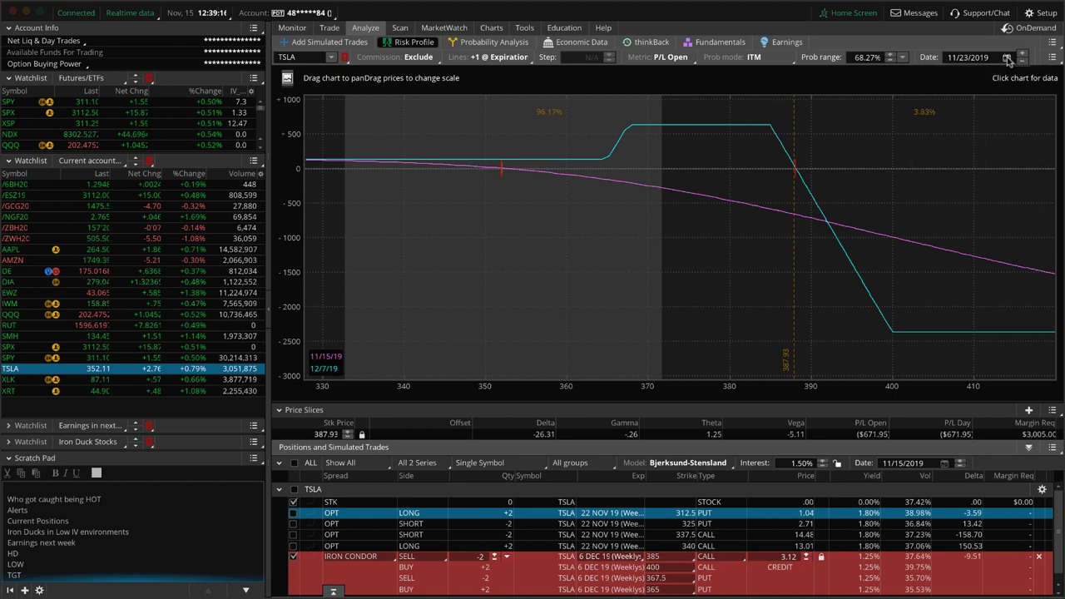
pyautogui.click(1008, 59)
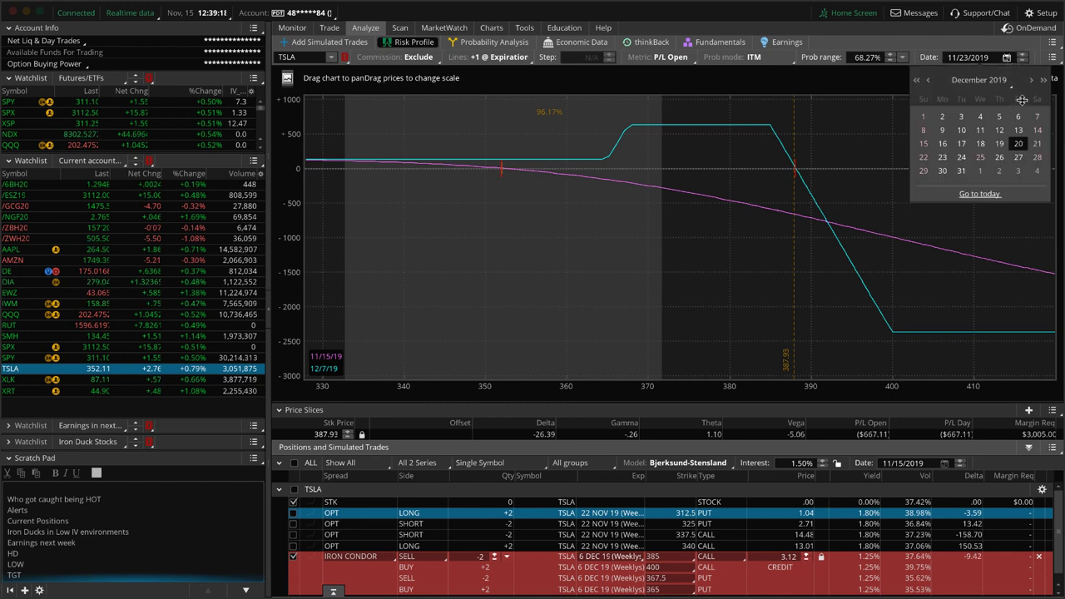
pyautogui.click(1031, 80)
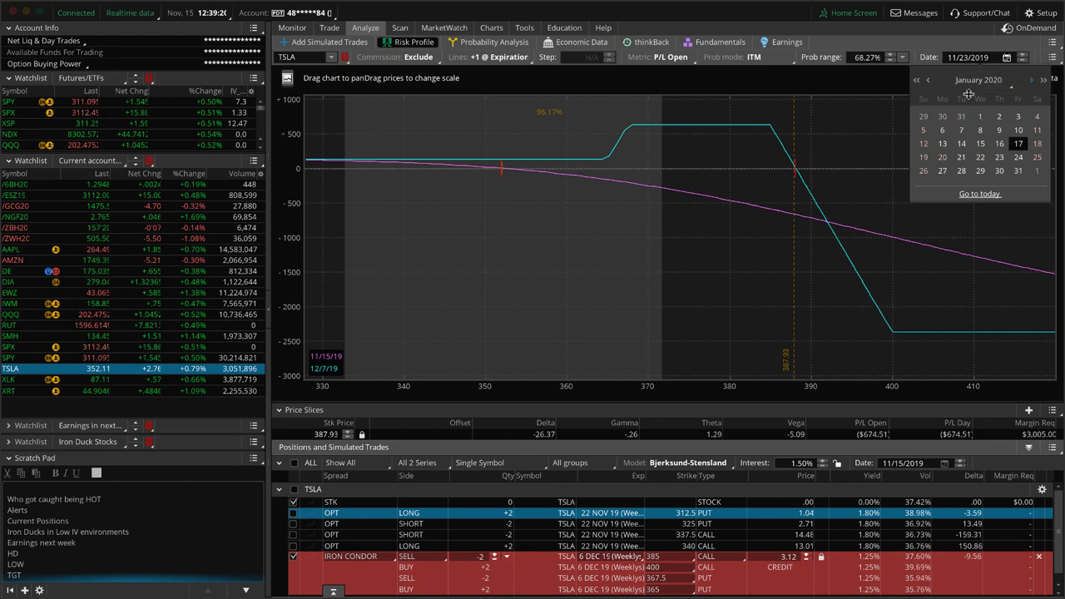
pyautogui.click(929, 81)
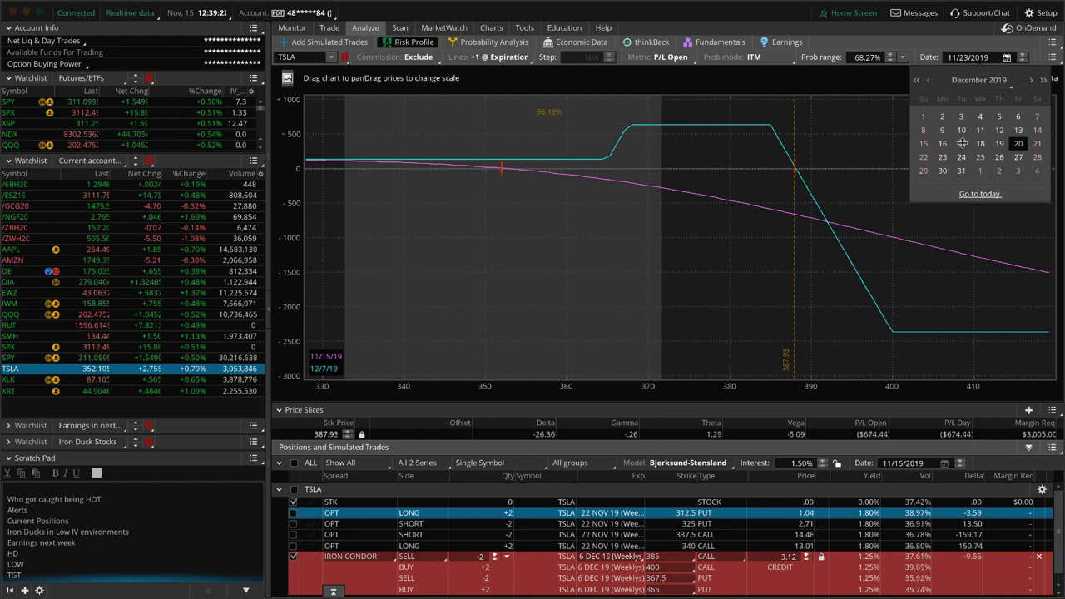
pyautogui.click(1037, 116)
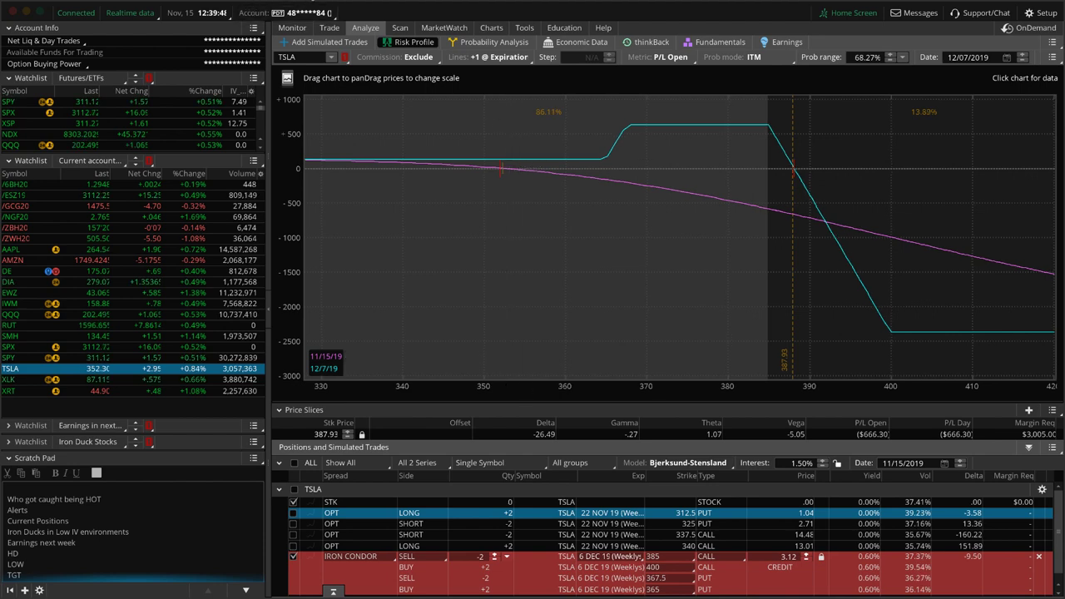
# - Switch to the browser and read the 11/13/19 EWZ short strangle alert above the TSLA Iron Duck alert
pyautogui.press('super+Tab')
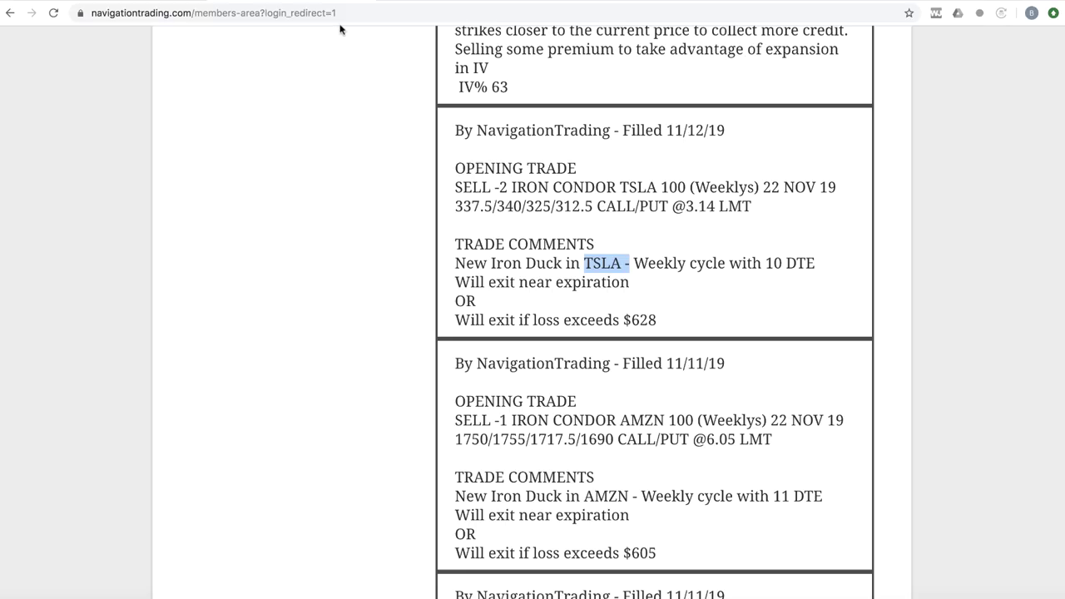
pyautogui.click(646, 219)
pyautogui.scroll(2, 719, 239)
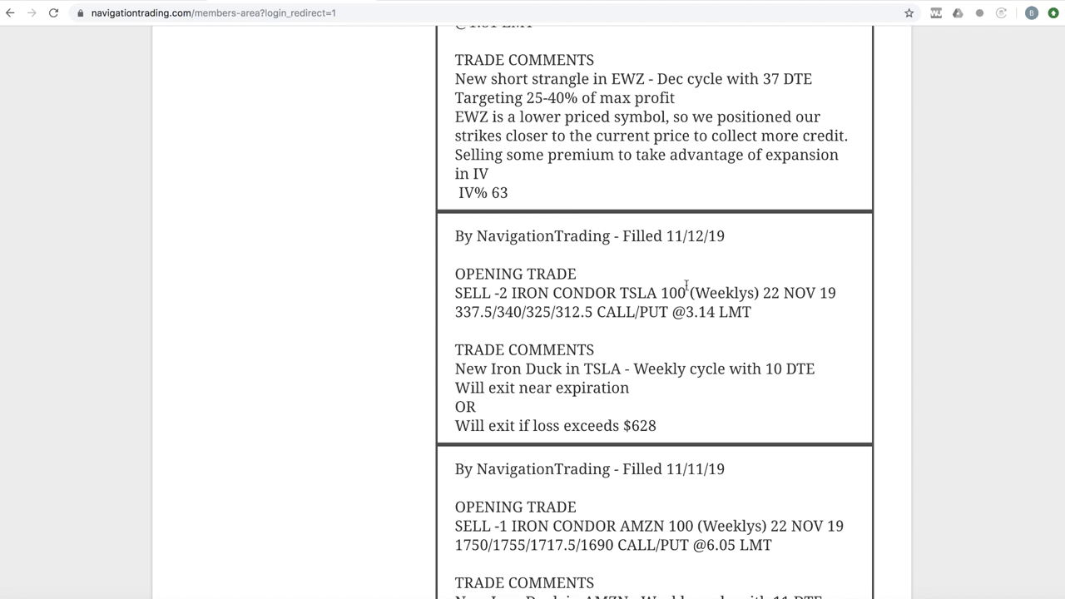
pyautogui.scroll(3, 690, 287)
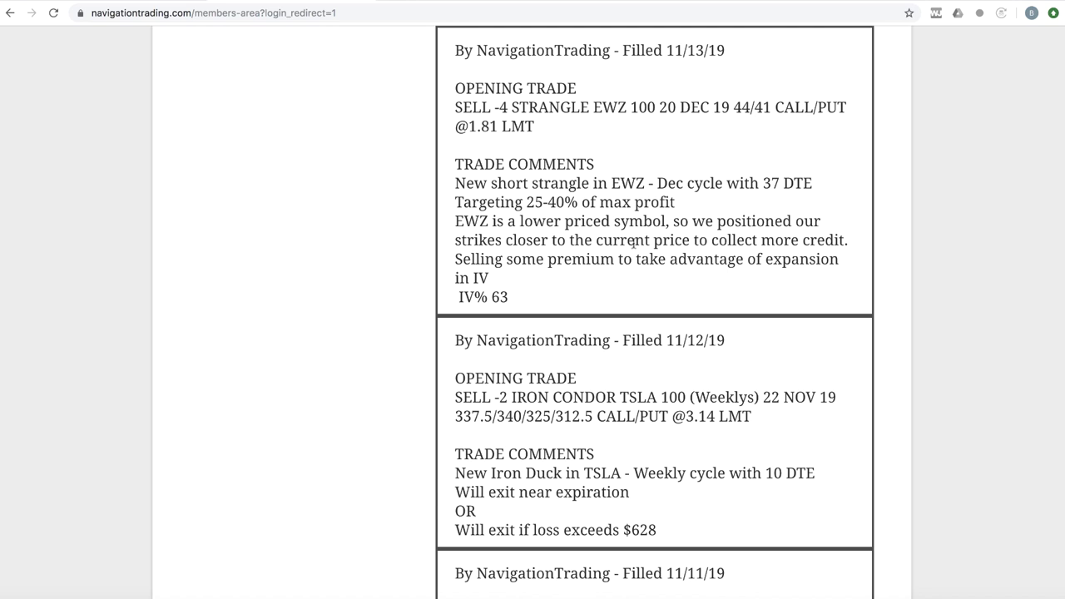
# - In thinkorswim, load EWZ's risk profile, narrow its price range around the strangle's profit zone, and open the EWZ price chart
pyautogui.press('super+Tab')
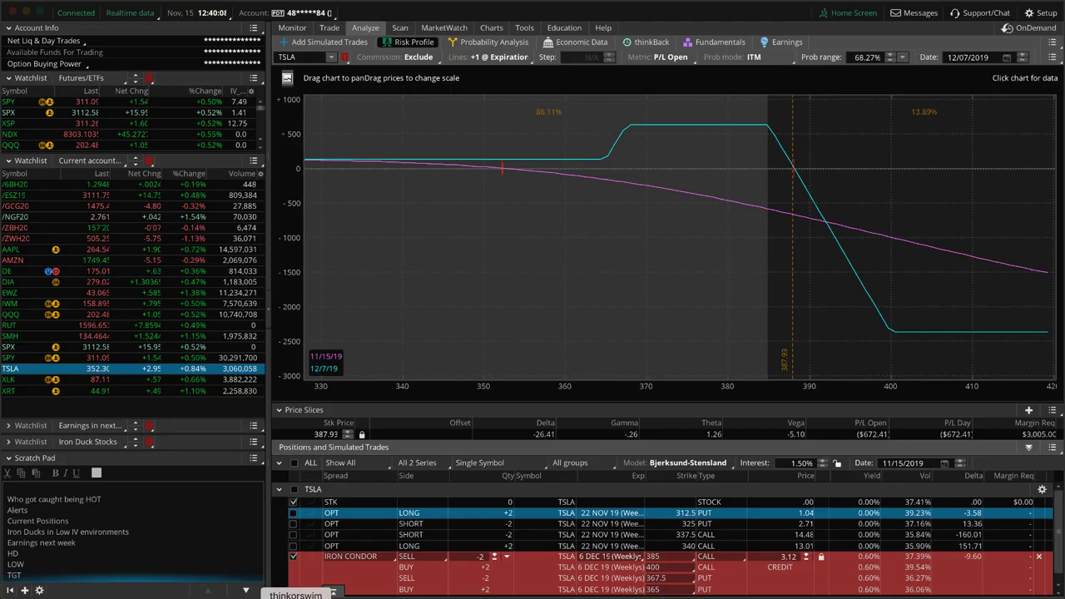
pyautogui.click(15, 294)
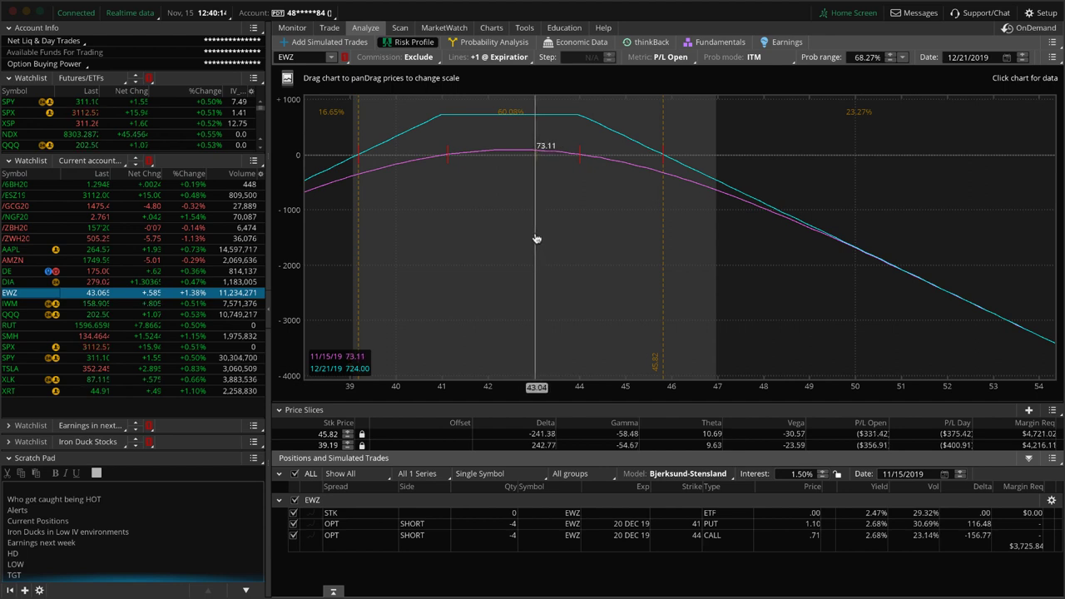
pyautogui.moveTo(613, 387); pyautogui.dragTo(787, 383)
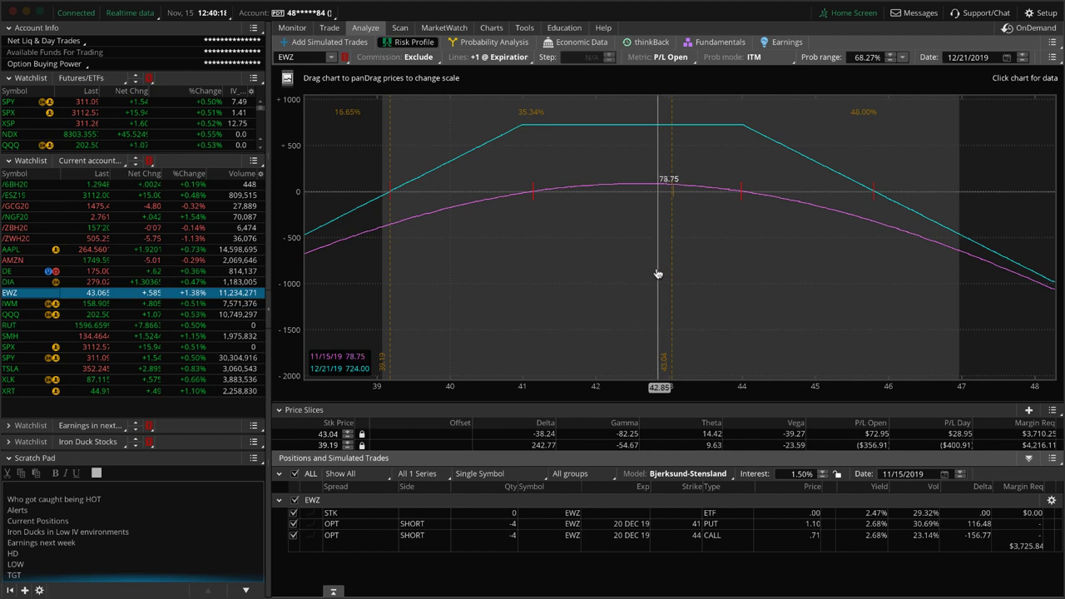
pyautogui.click(491, 27)
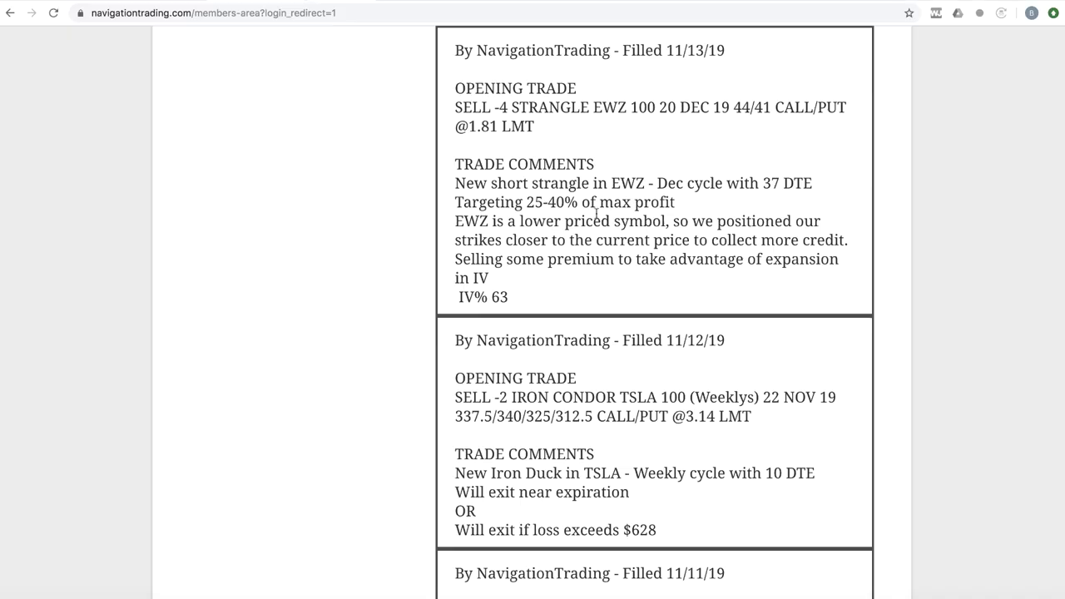
# - In the browser, read the 11/14/19 /ES long put vertical roll alert, highlighting its 1 DTE and 36 DTE expirations
pyautogui.scroll(4, 624, 215)
pyautogui.scroll(4, 624, 215)
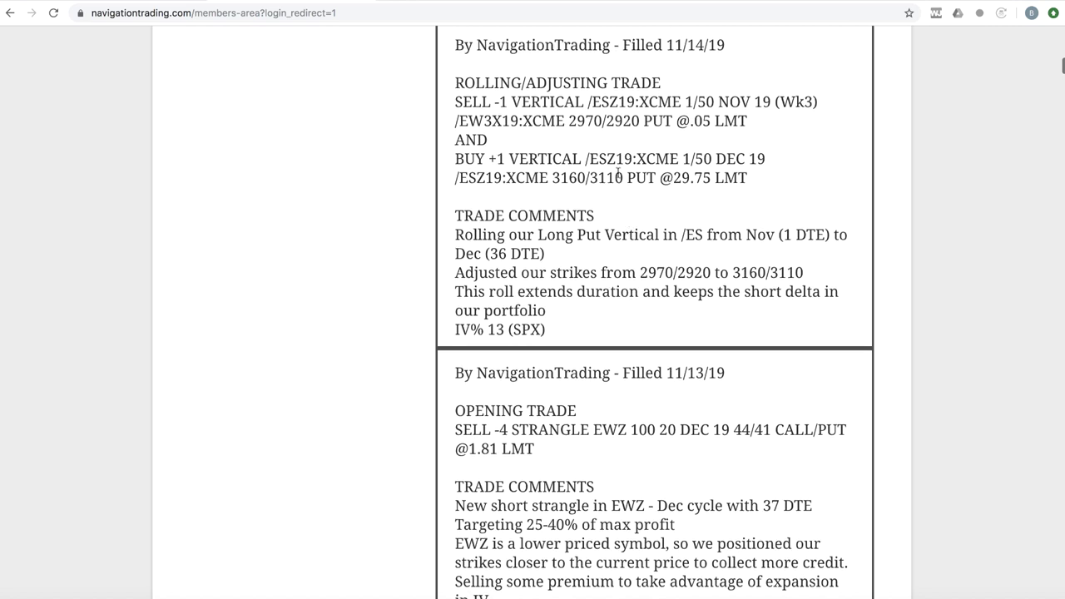
pyautogui.moveTo(610, 101); pyautogui.dragTo(563, 101)
pyautogui.click(634, 171)
pyautogui.moveTo(774, 237); pyautogui.dragTo(832, 236)
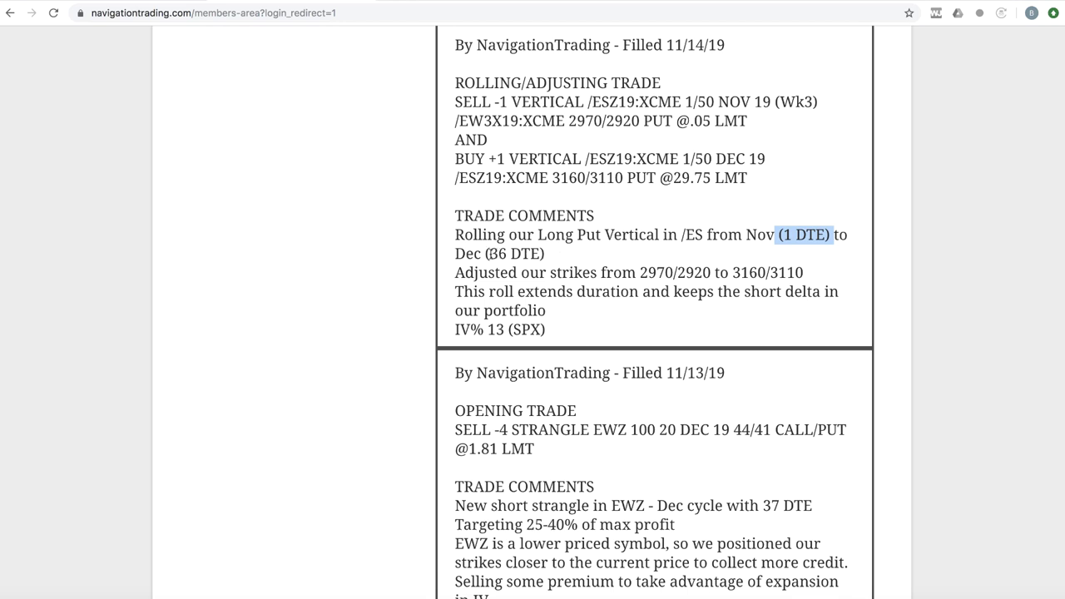
pyautogui.moveTo(489, 254); pyautogui.dragTo(567, 261)
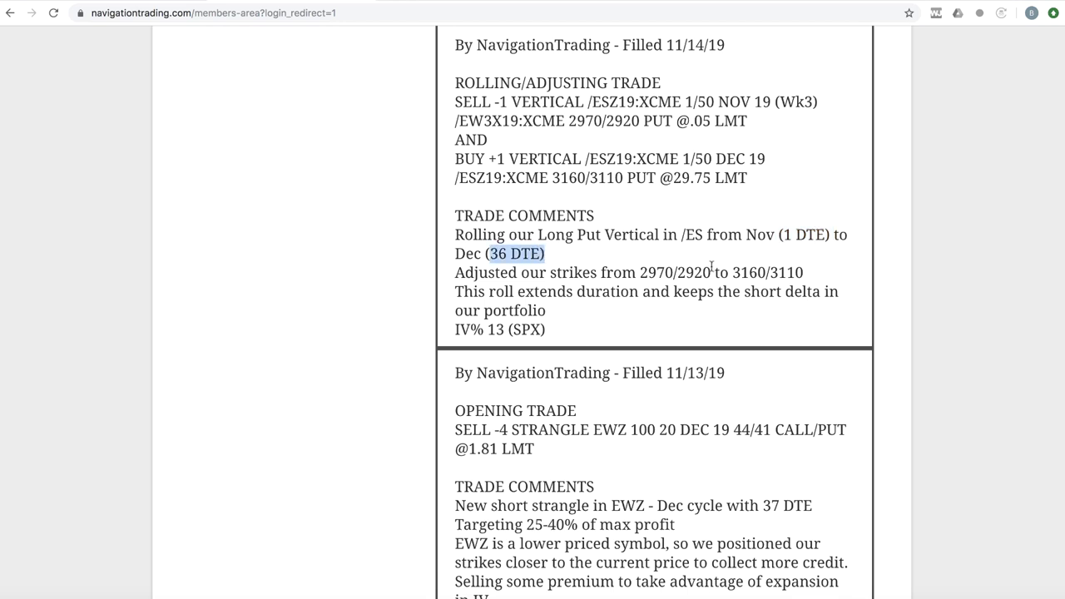
pyautogui.scroll(2, 504, 267)
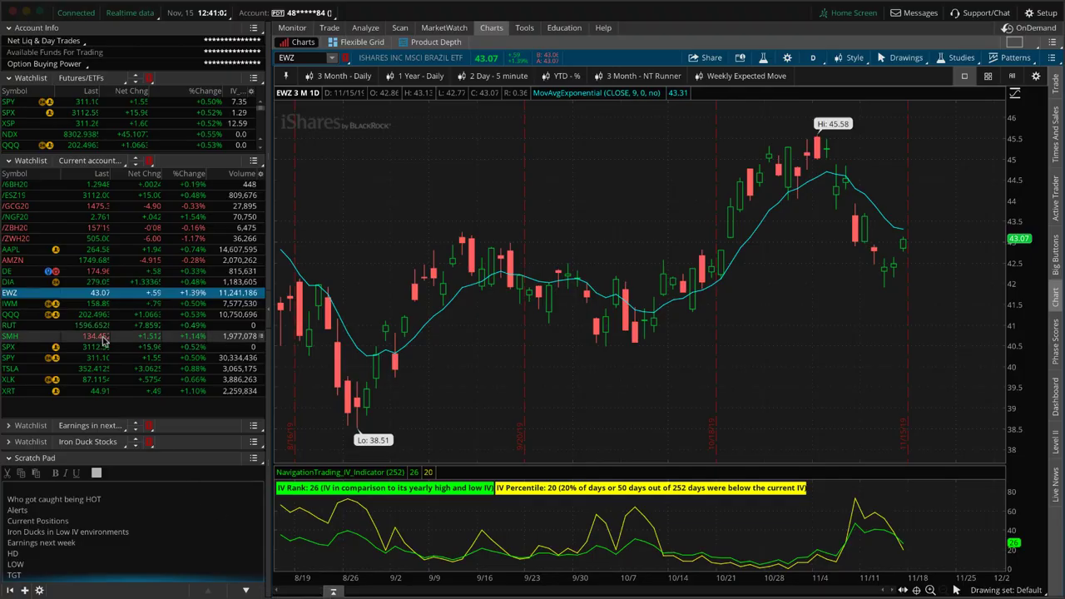
# - Switch to thinkorswim and view the /ESZ19 price chart followed by its risk profile
pyautogui.click(114, 196)
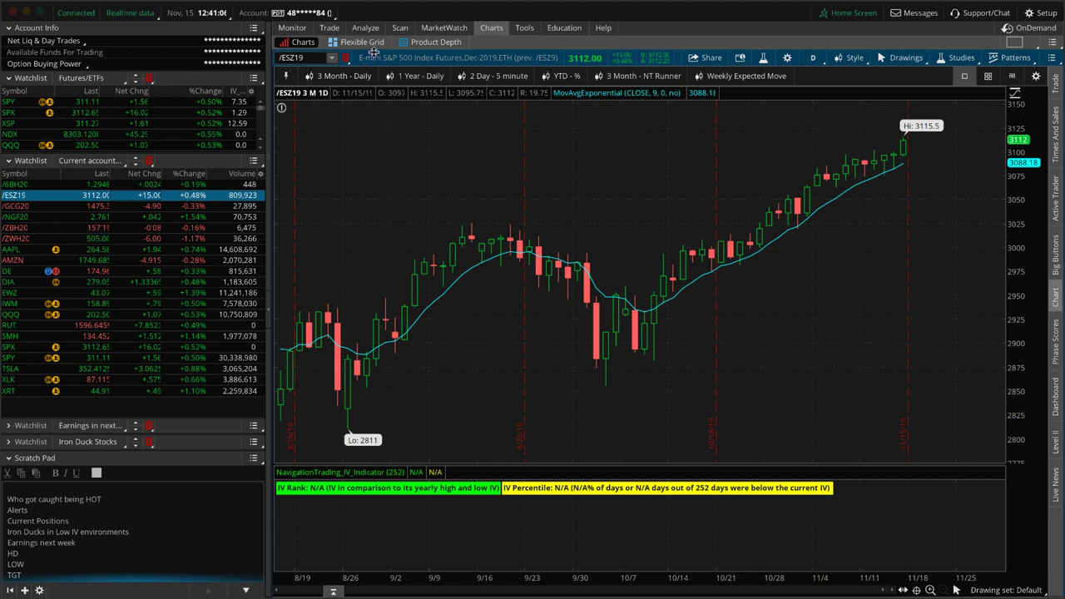
pyautogui.click(367, 28)
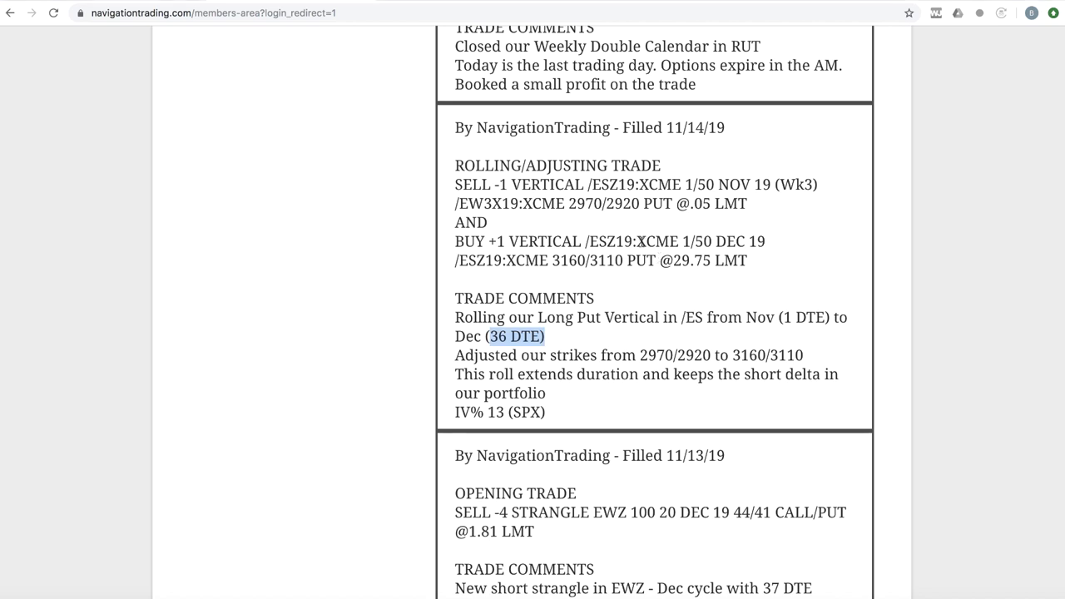
# - In the browser, read the 11/14/19 RUT double calendar closing alert, highlighting the symbol and the last trading day comment
pyautogui.scroll(3, 641, 241)
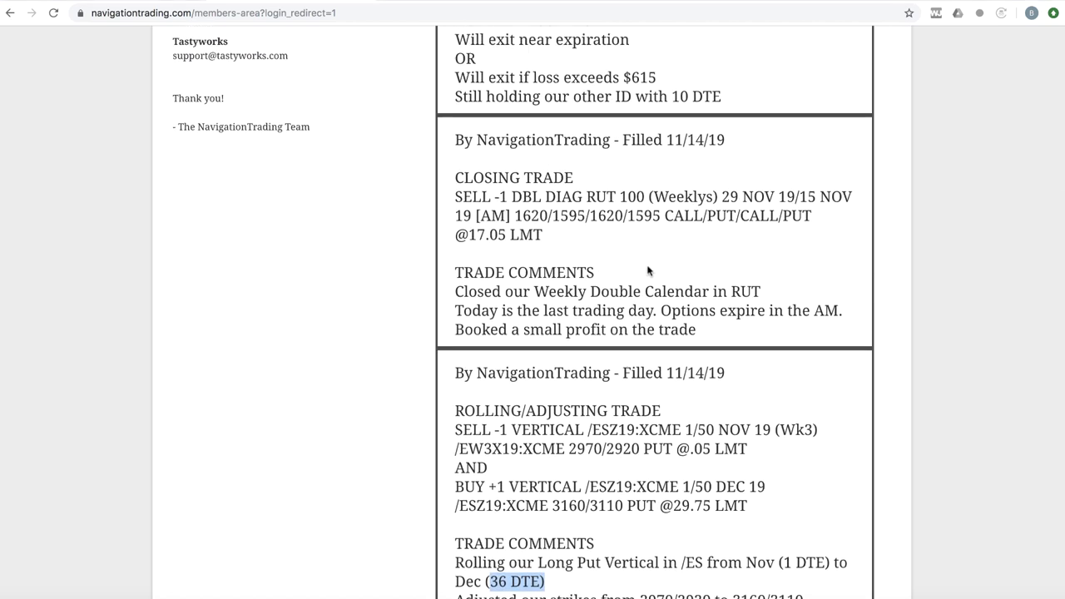
pyautogui.moveTo(619, 195); pyautogui.dragTo(586, 196)
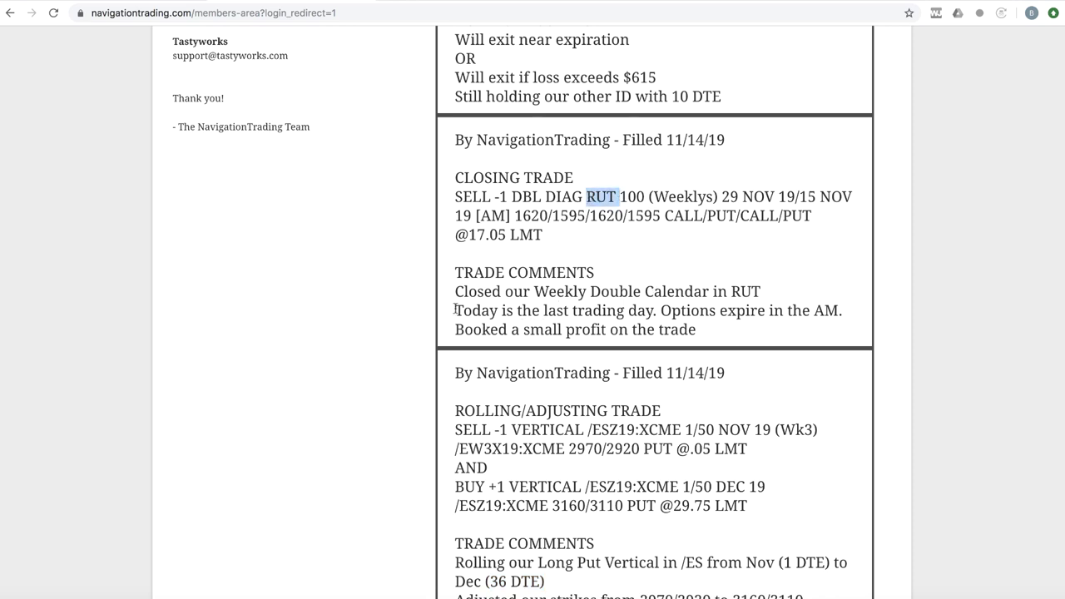
pyautogui.moveTo(456, 309); pyautogui.dragTo(654, 311)
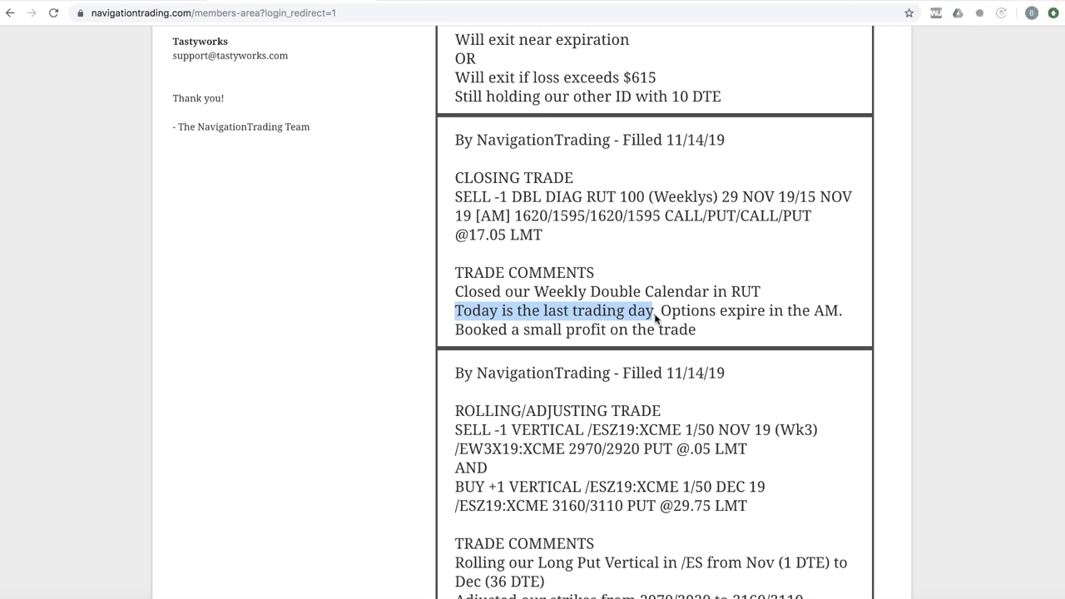
# - Read the 11/15/19 SPX Iron Duck opening alert, highlighting the symbol and 21 DTE
pyautogui.scroll(5, 637, 329)
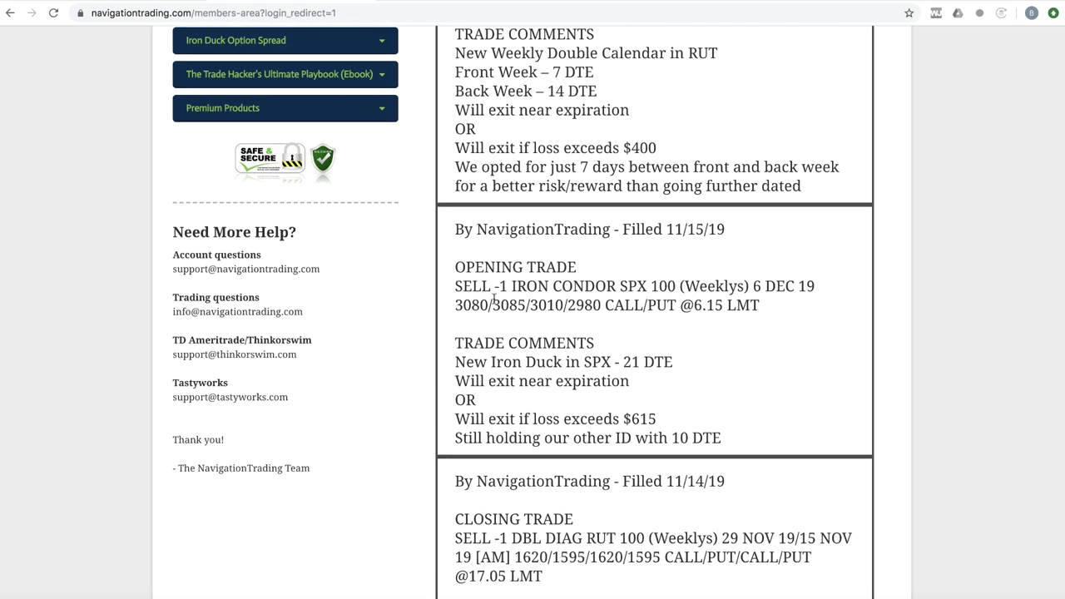
pyautogui.doubleClick(633, 286)
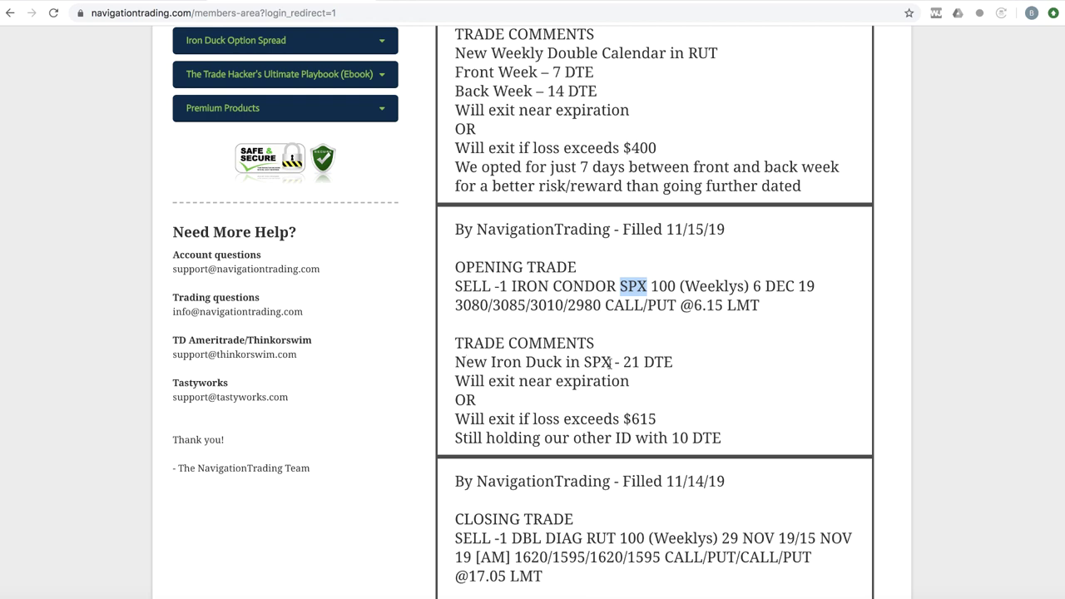
pyautogui.moveTo(618, 361); pyautogui.dragTo(674, 364)
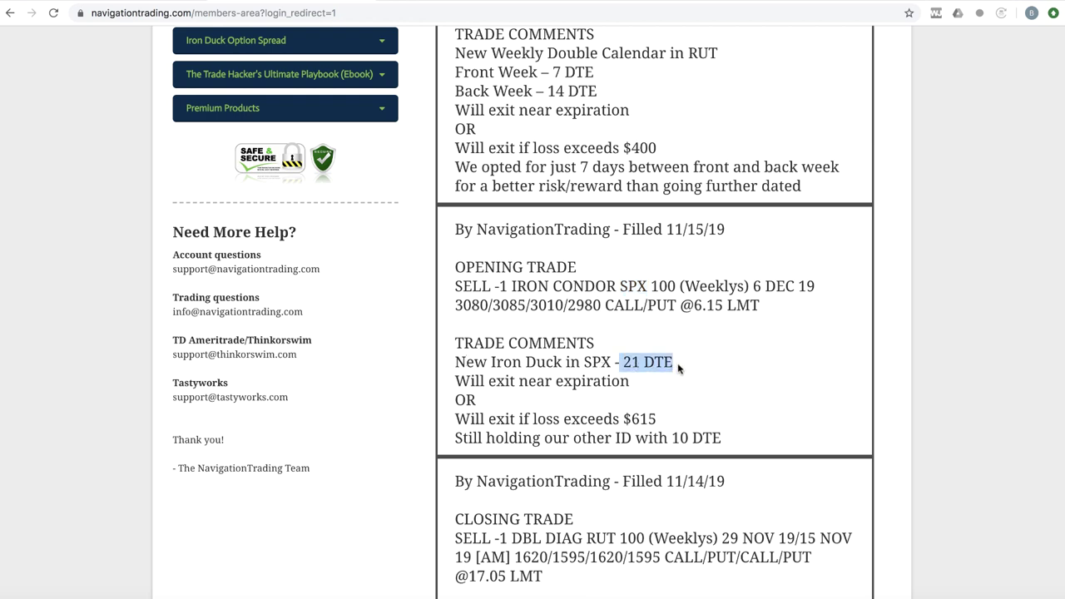
# - Switch to thinkorswim, load SPX's risk profile, and place the price slice at 3060.84, where the expiration profit levels off
pyautogui.click(332, 592)
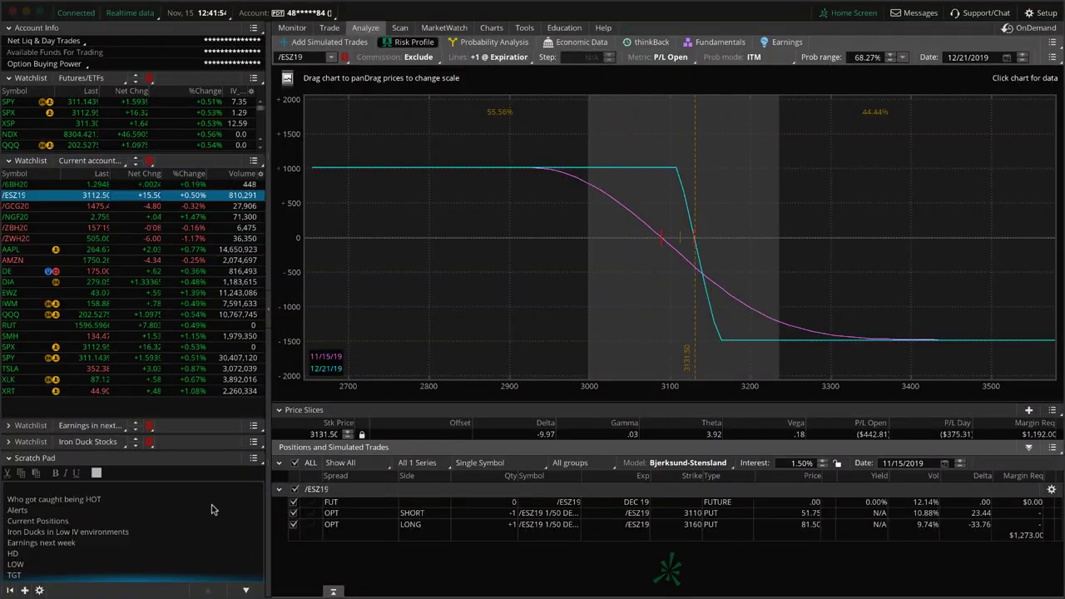
pyautogui.click(121, 347)
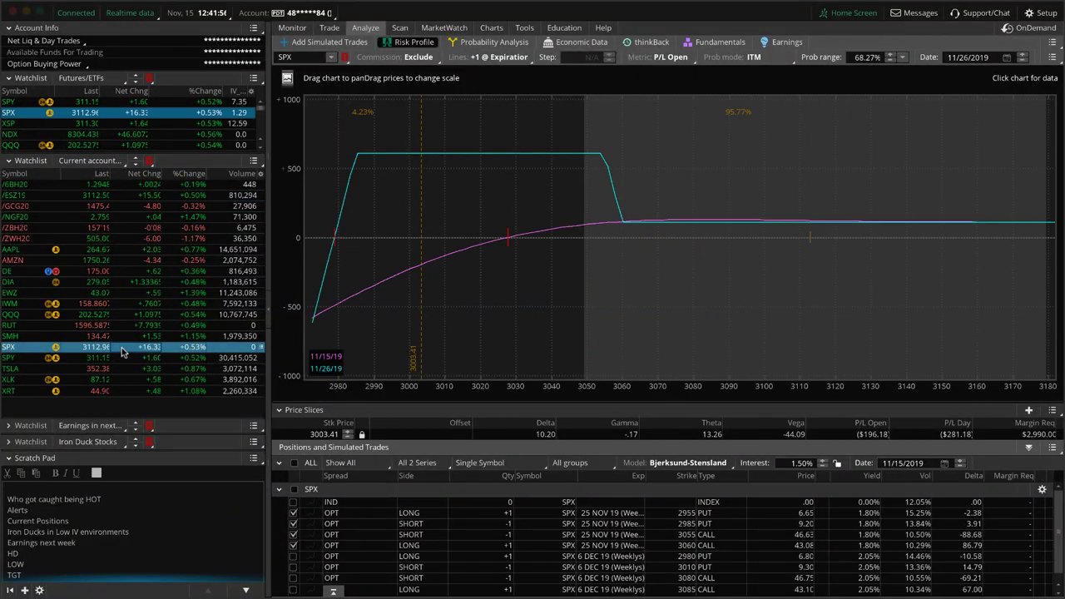
pyautogui.moveTo(541, 308); pyautogui.dragTo(783, 327)
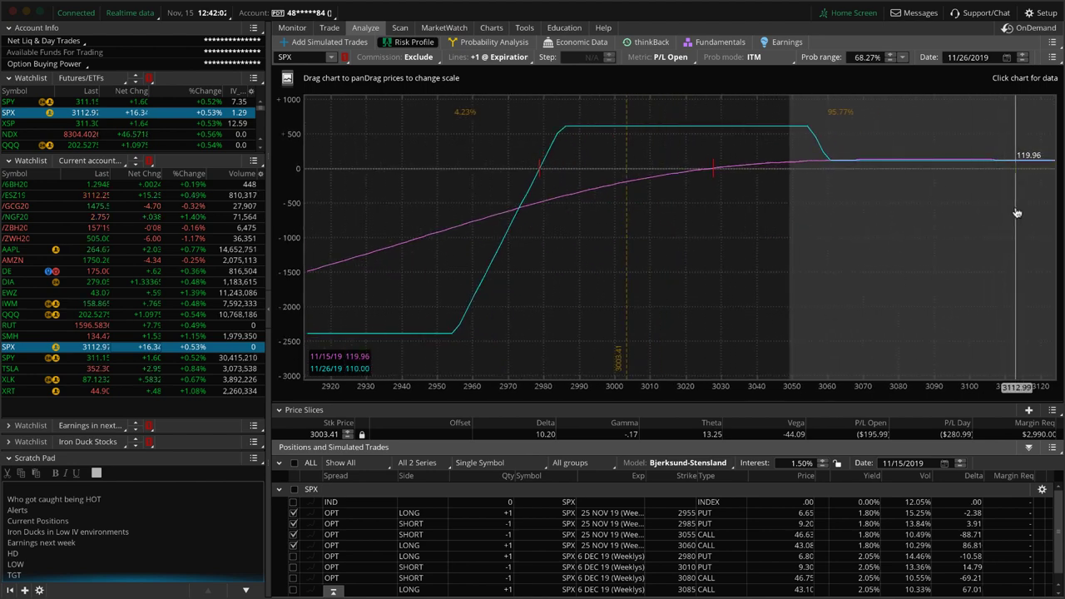
pyautogui.click(831, 194)
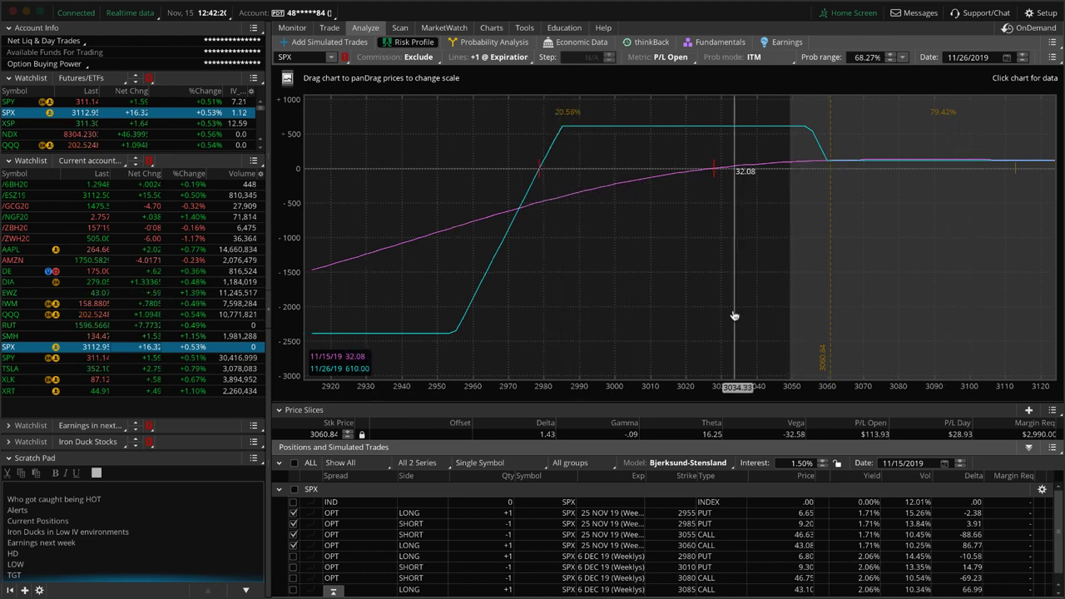
pyautogui.moveTo(734, 316); pyautogui.dragTo(690, 314)
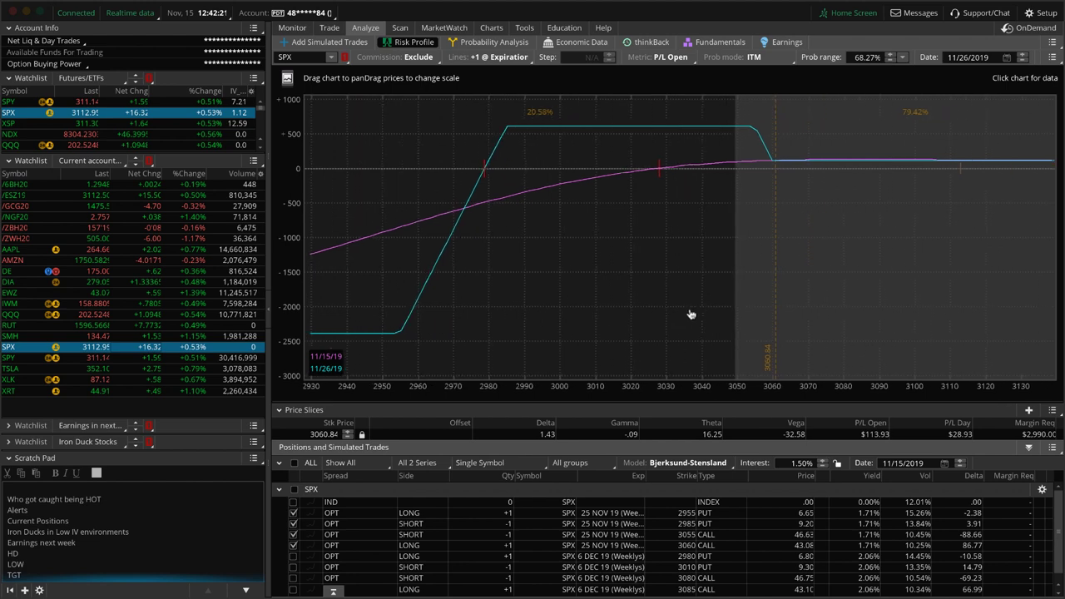
# - Exclude the four 25 NOV 19 SPX legs from the risk profile and include the four 6 DEC 19 legs
pyautogui.click(293, 513)
pyautogui.click(293, 523)
pyautogui.click(293, 534)
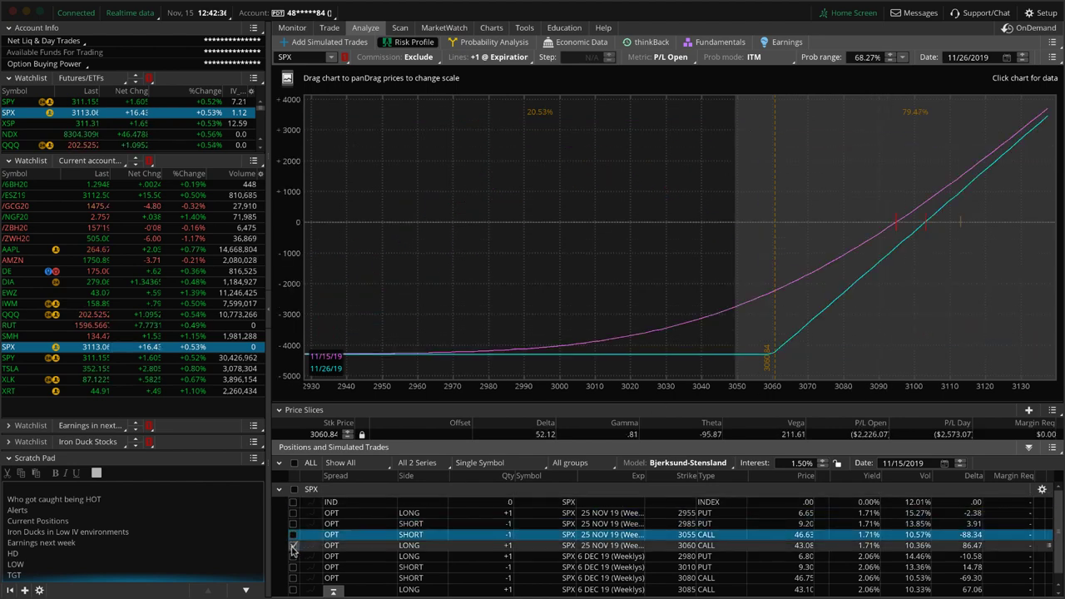
pyautogui.click(293, 545)
pyautogui.click(293, 555)
pyautogui.click(292, 566)
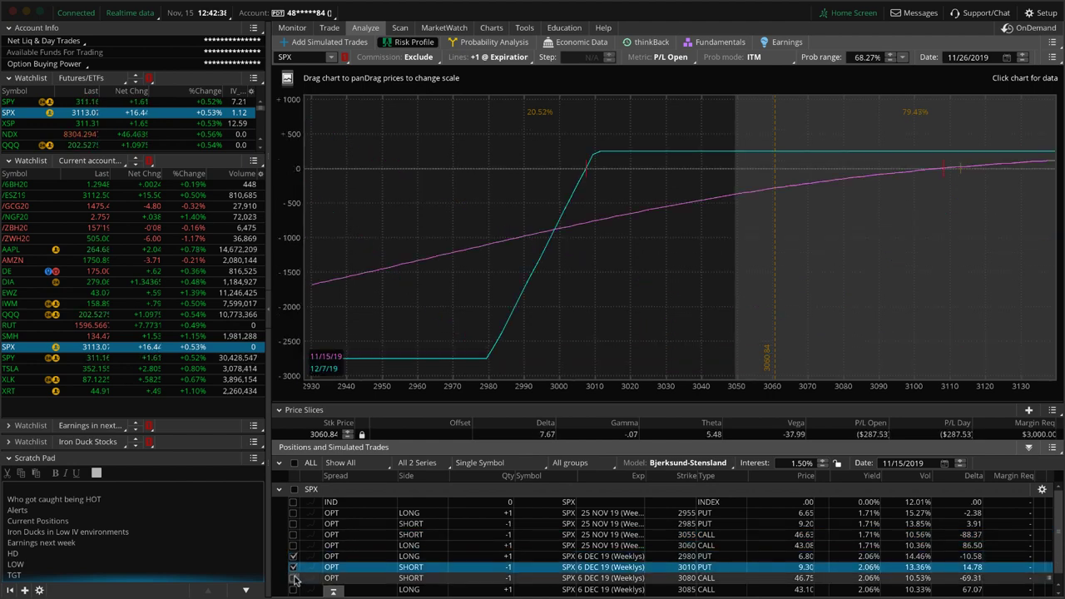
pyautogui.click(293, 577)
pyautogui.click(293, 589)
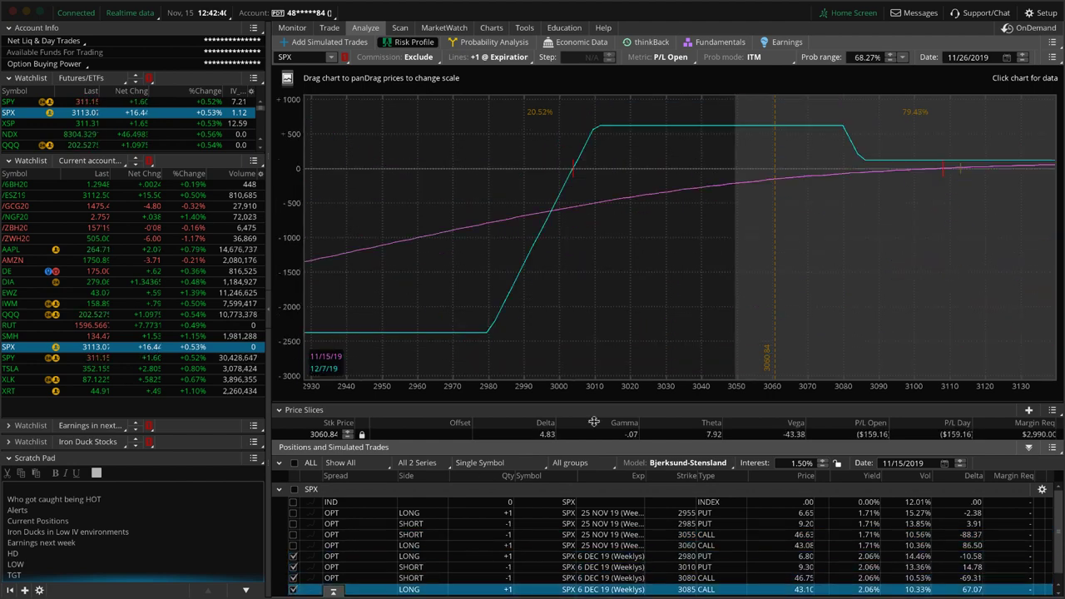
# - Place the SPX price slice at the 3003.49 expiration breakeven and set the probability date to 12/07/2019
pyautogui.click(572, 253)
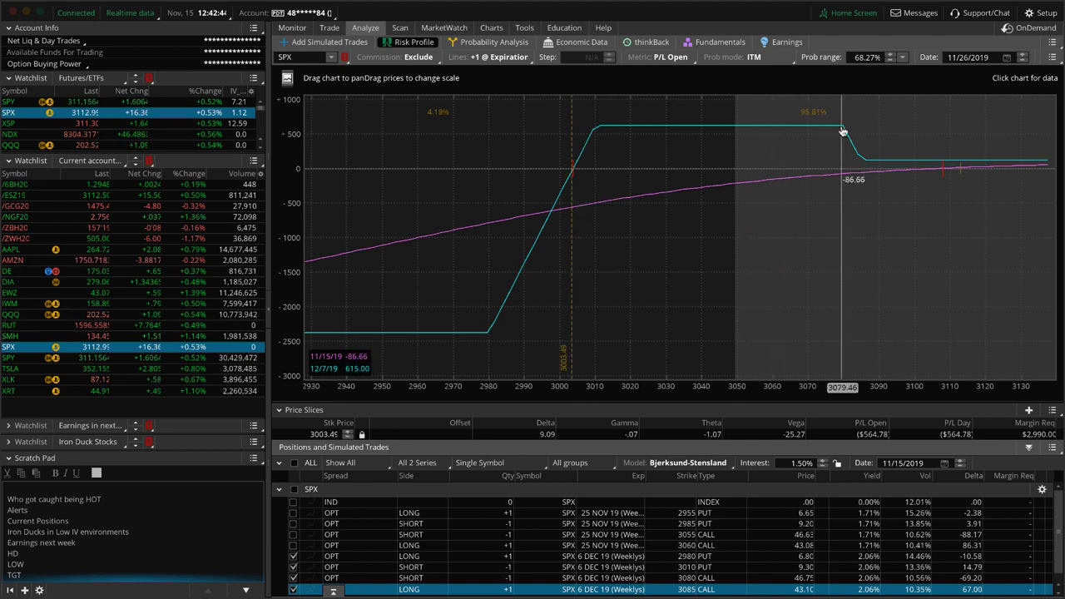
pyautogui.click(1007, 57)
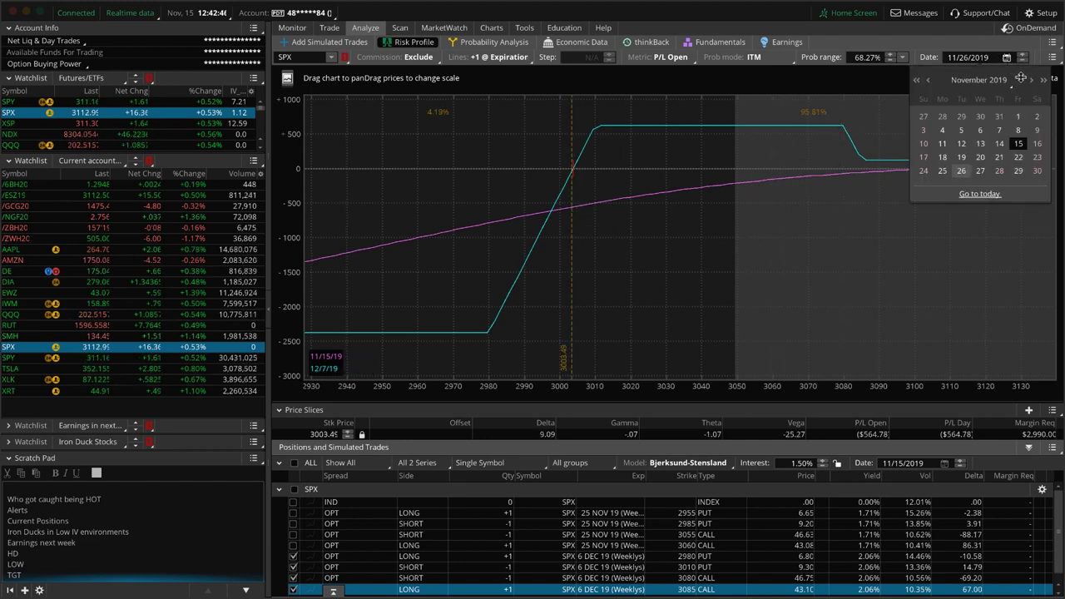
pyautogui.click(1000, 131)
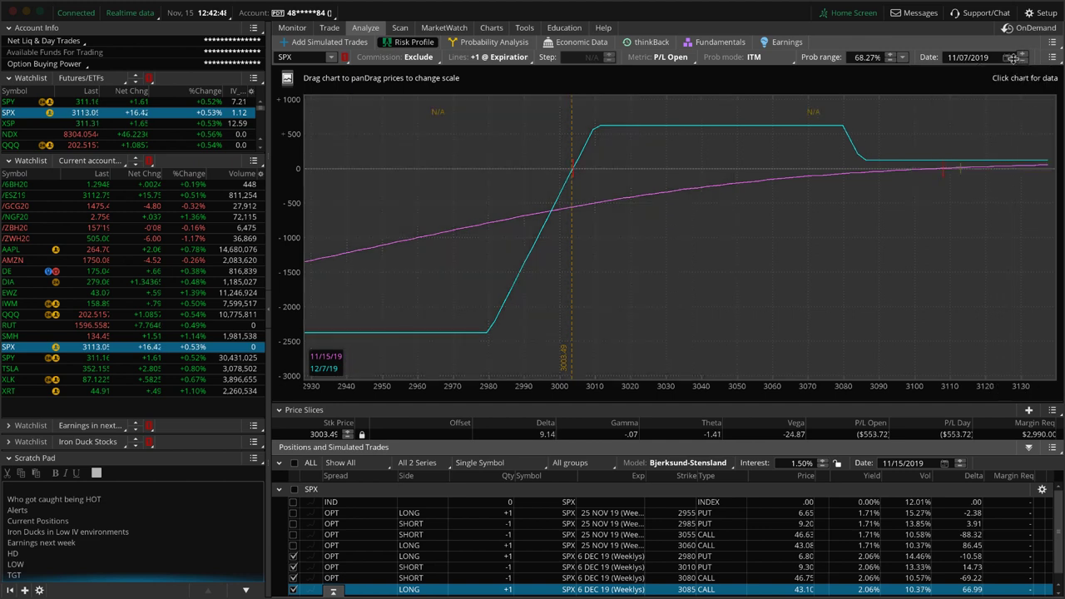
pyautogui.click(1006, 58)
pyautogui.click(1029, 82)
pyautogui.click(1038, 117)
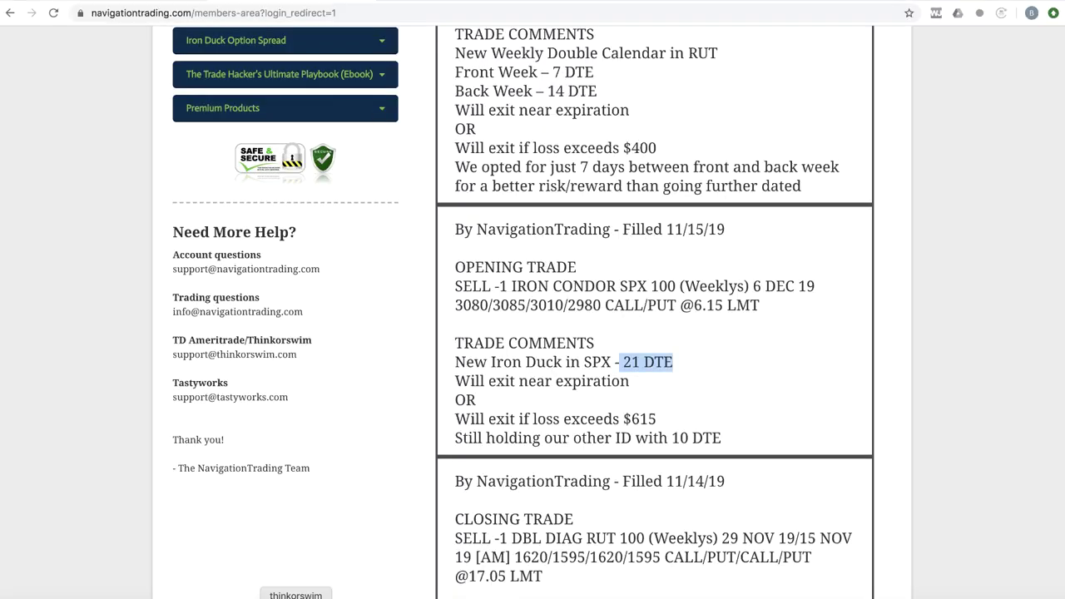
# - Switch back to thinkorswim, review SPX's price chart, and examine the upside of its 6 DEC 19 risk profile
pyautogui.click(296, 598)
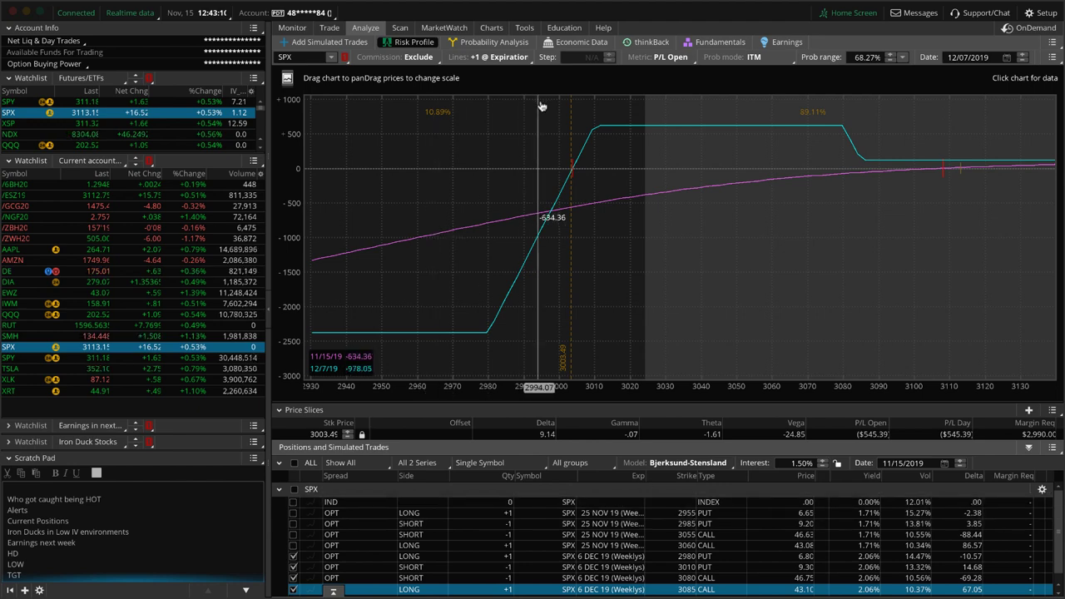
pyautogui.click(490, 27)
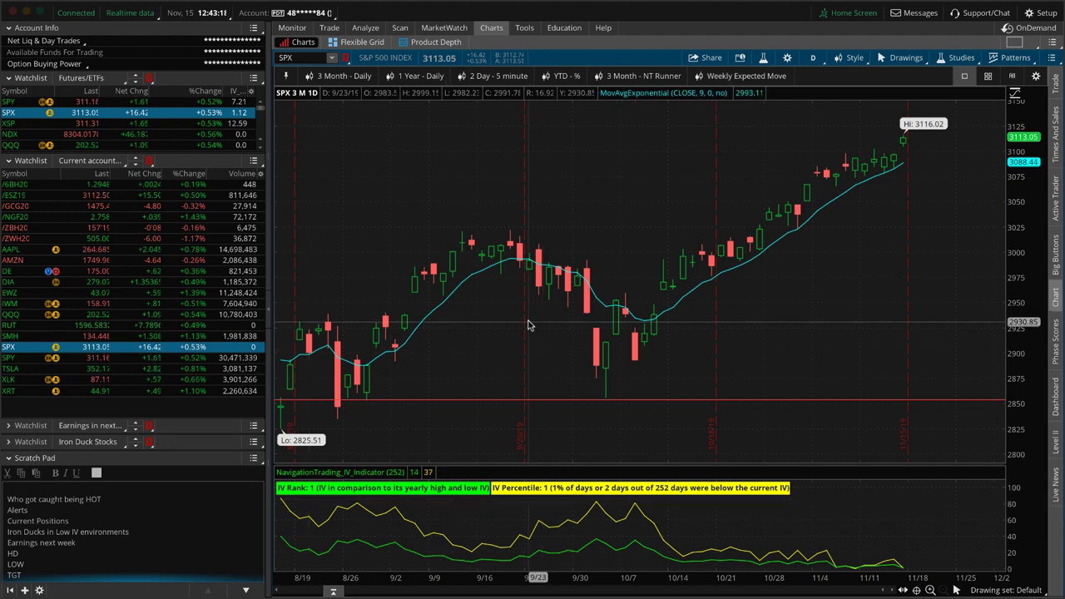
pyautogui.click(368, 27)
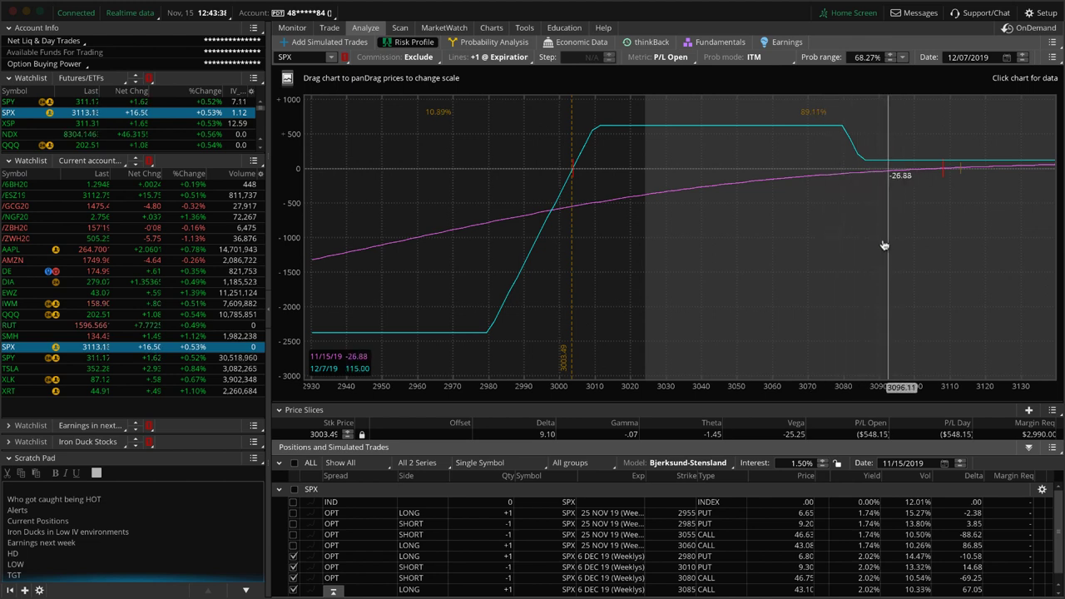
pyautogui.moveTo(882, 245); pyautogui.dragTo(854, 241)
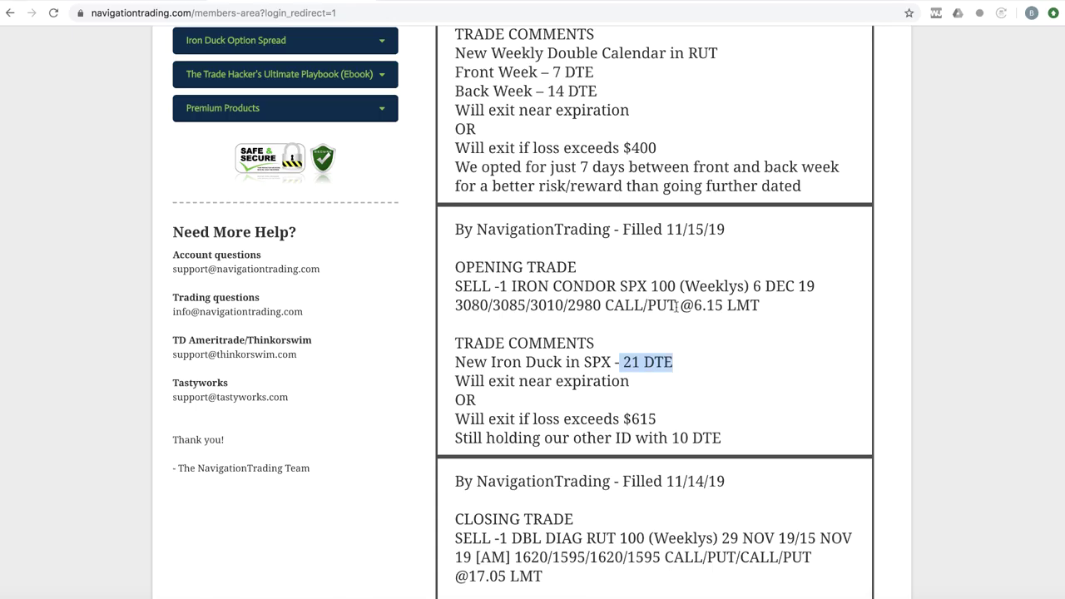
# - In the browser, read the 11/15/19 RUT double calendar opening alert, highlighting the back week's 14 DTE
pyautogui.scroll(3, 676, 305)
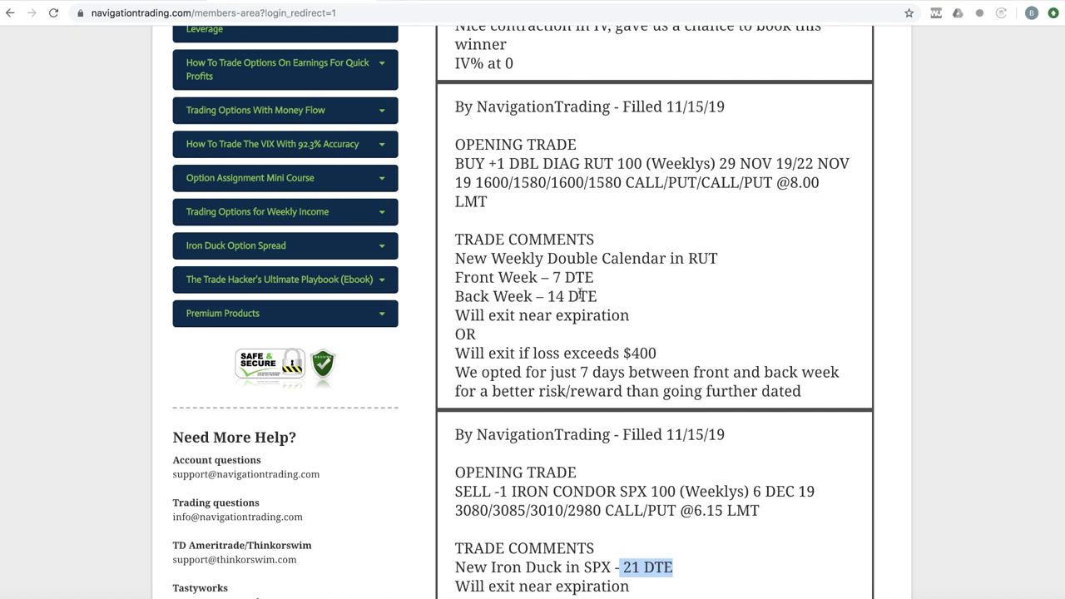
pyautogui.moveTo(550, 278); pyautogui.dragTo(624, 298)
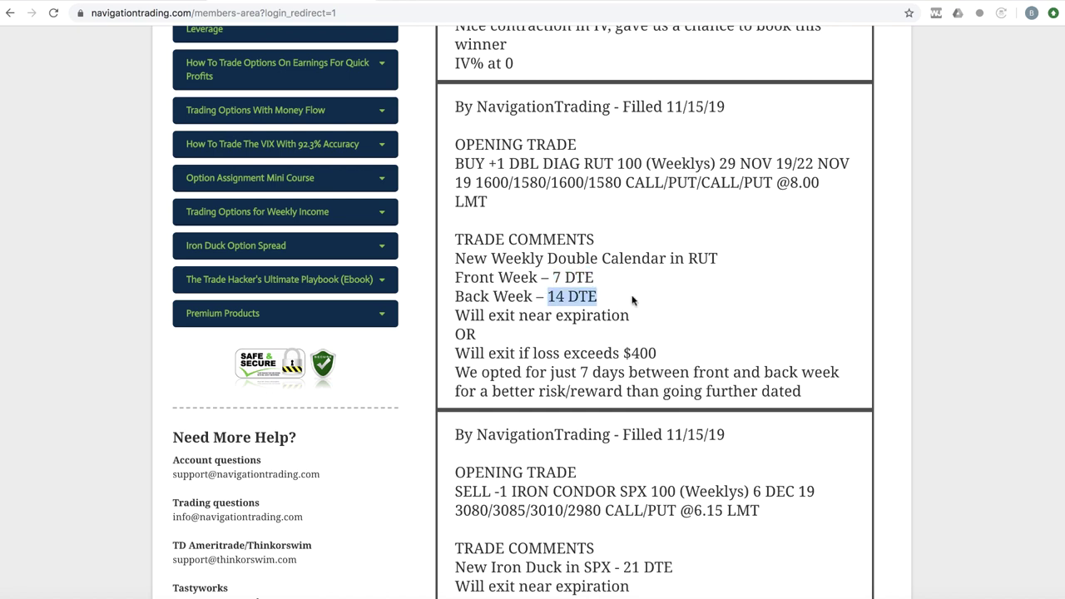
pyautogui.moveTo(552, 277); pyautogui.dragTo(611, 299)
pyautogui.click(563, 300)
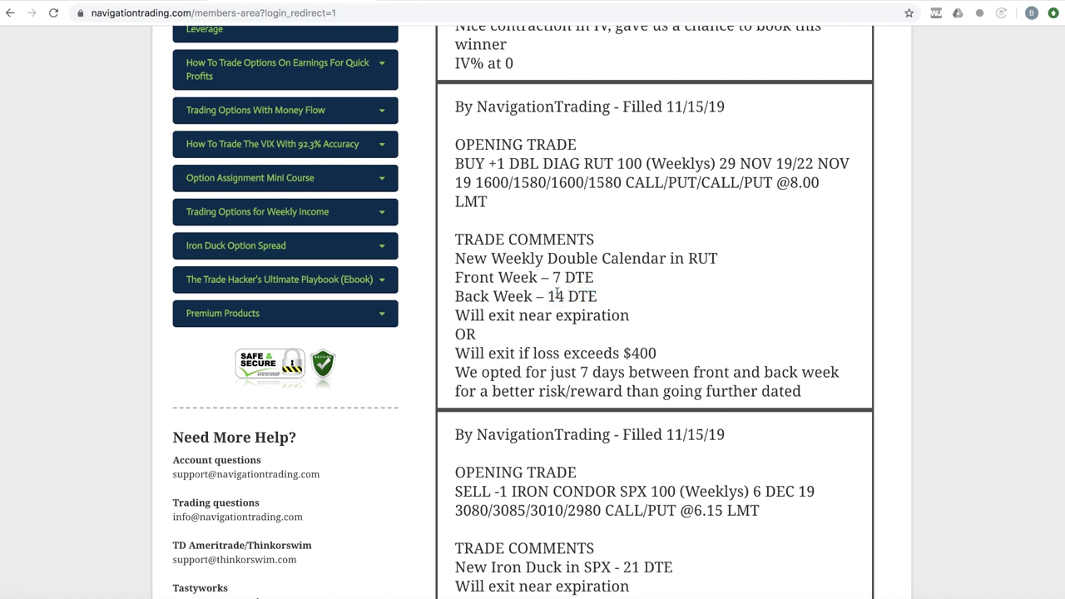
pyautogui.moveTo(548, 296); pyautogui.dragTo(631, 301)
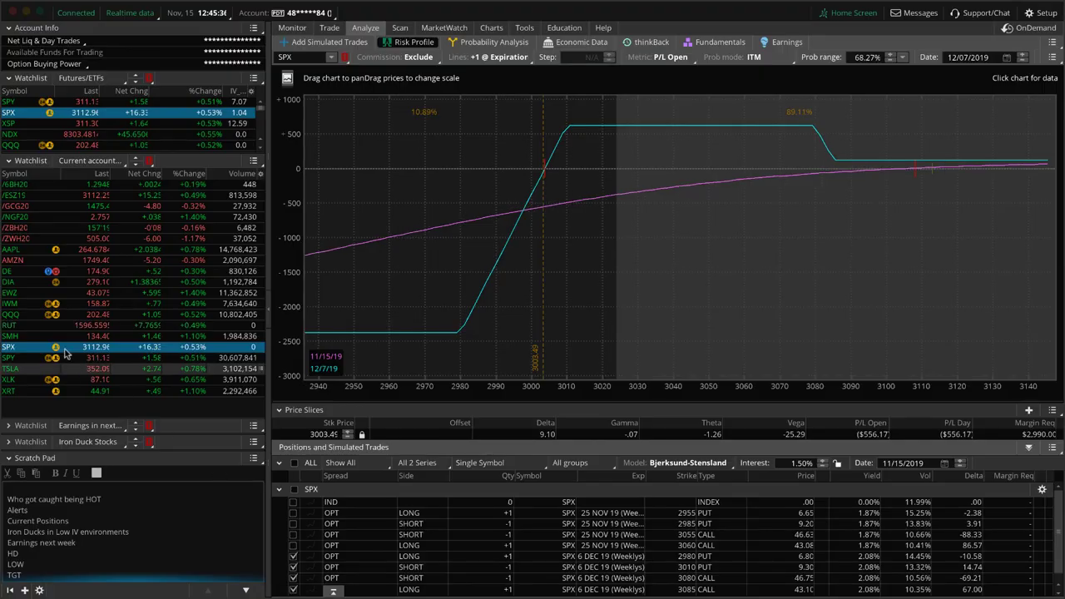
# - Switch to thinkorswim, load RUT's risk profile, and place price slices at 1549.46 and 1637.55, near the $400 loss limit on each side
pyautogui.click(59, 326)
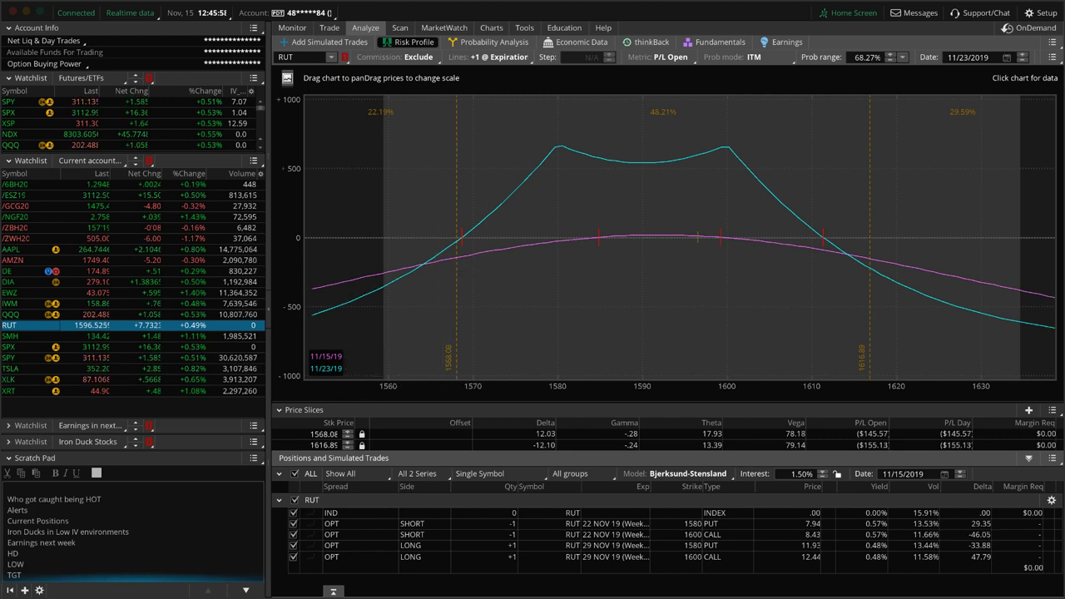
pyautogui.moveTo(806, 382); pyautogui.dragTo(684, 329)
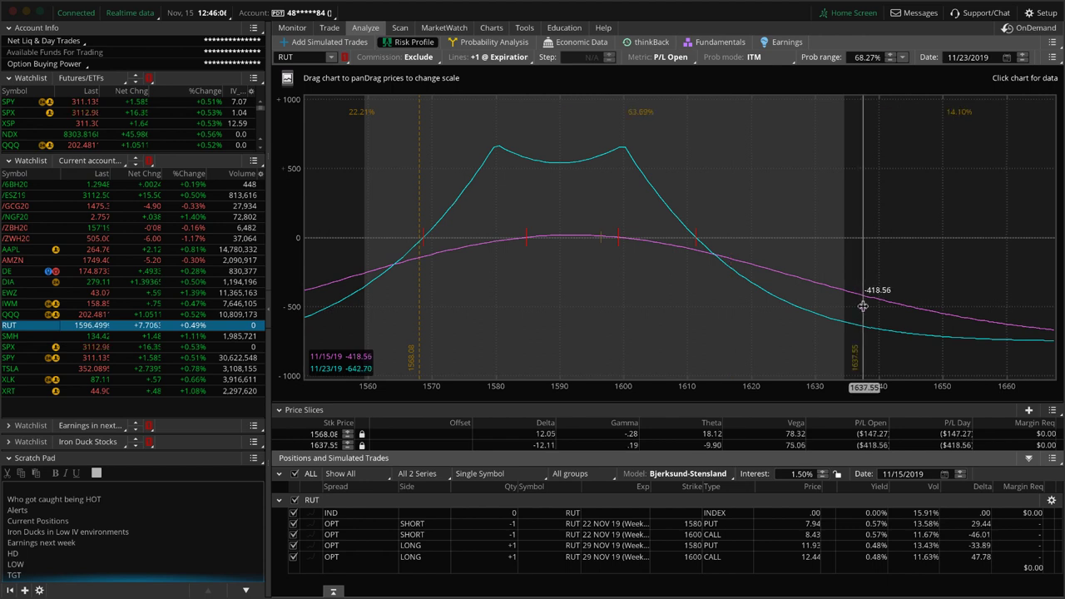
pyautogui.moveTo(559, 332); pyautogui.dragTo(816, 341)
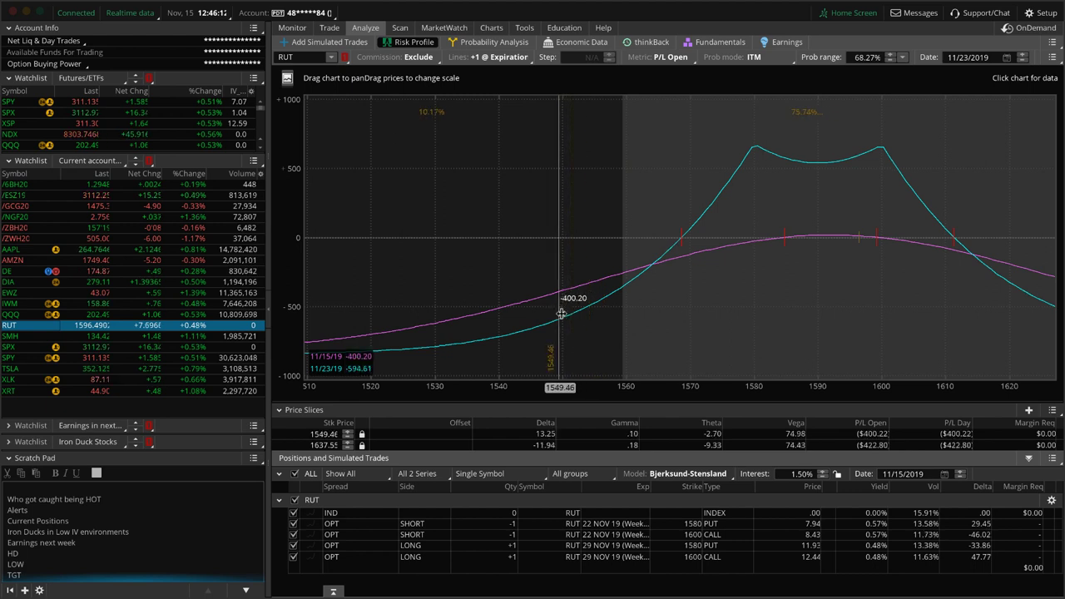
pyautogui.moveTo(810, 320); pyautogui.dragTo(682, 343)
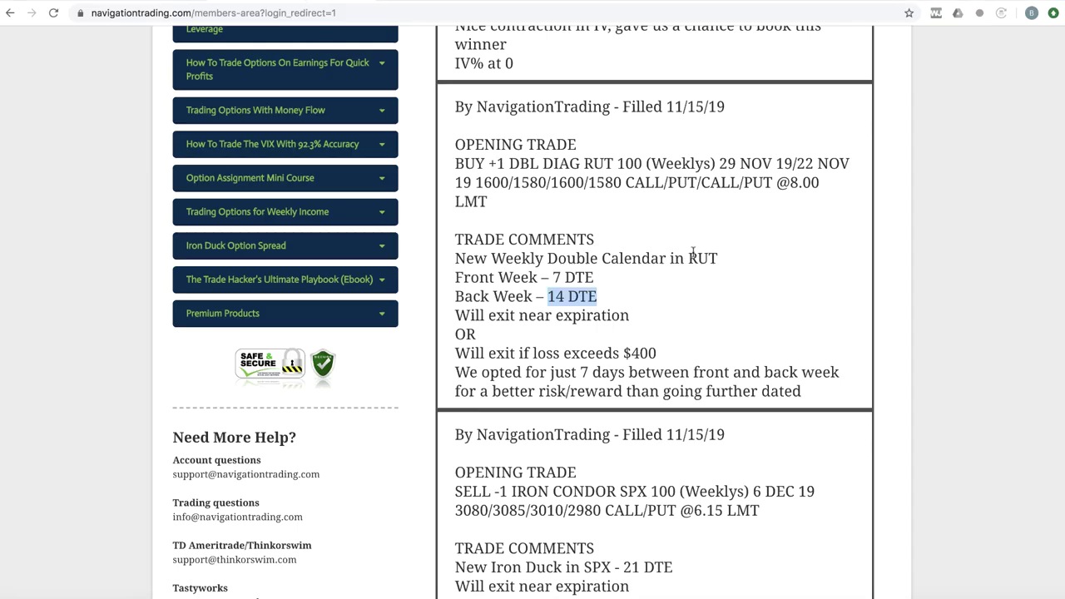
# - In the browser, read the 11/15/19 IYR iron condor closing alert, highlighting "30% of max profit in 10 days"
pyautogui.scroll(5, 692, 252)
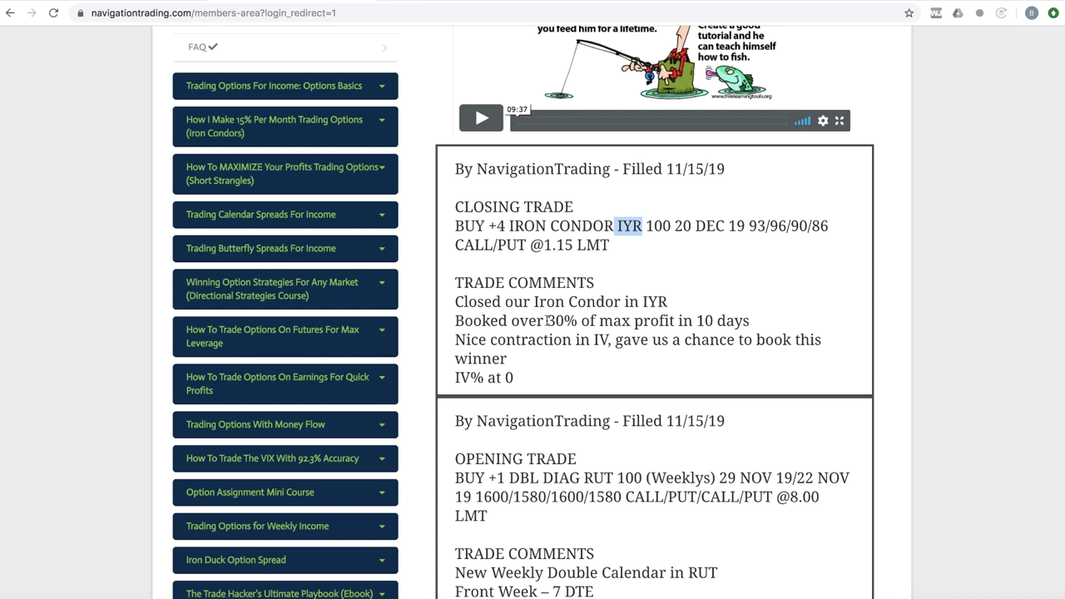
pyautogui.moveTo(547, 320); pyautogui.dragTo(762, 324)
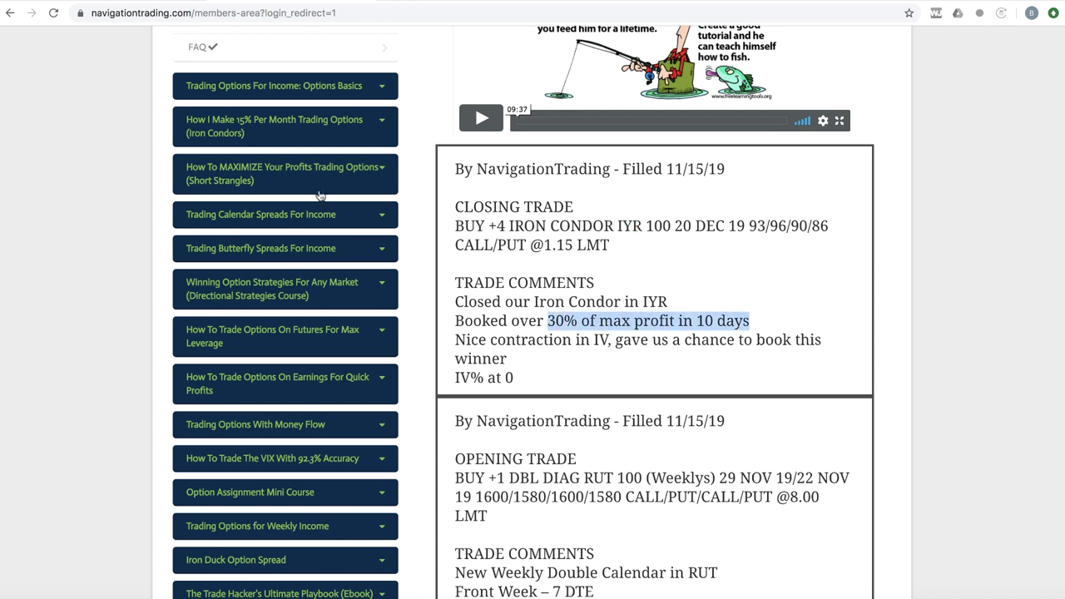
# - Switch to thinkorswim and examine the /GCG20 position's risk profile
pyautogui.click(295, 598)
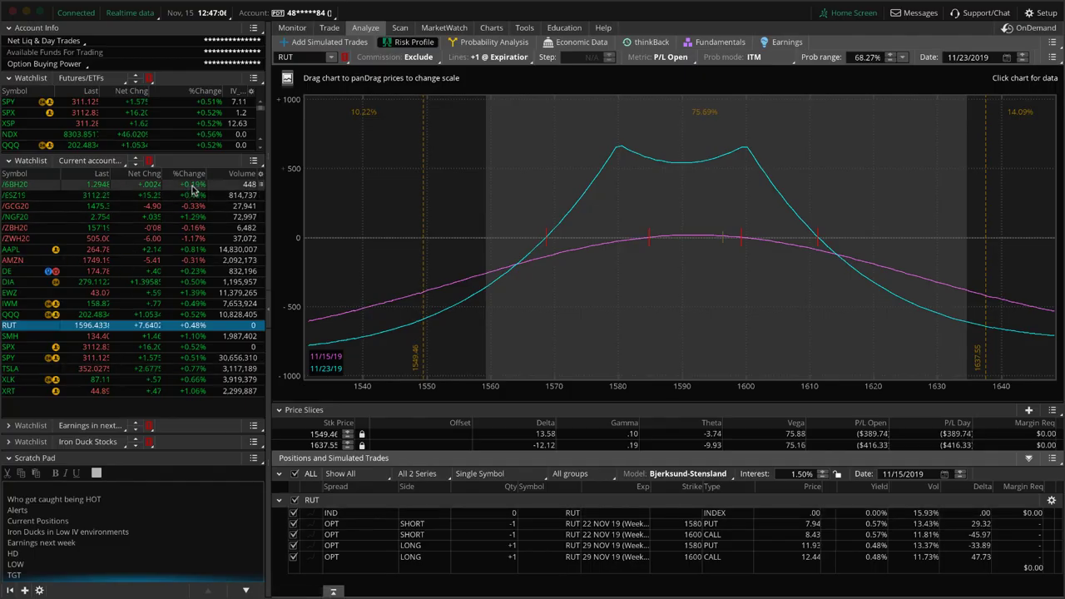
pyautogui.click(34, 210)
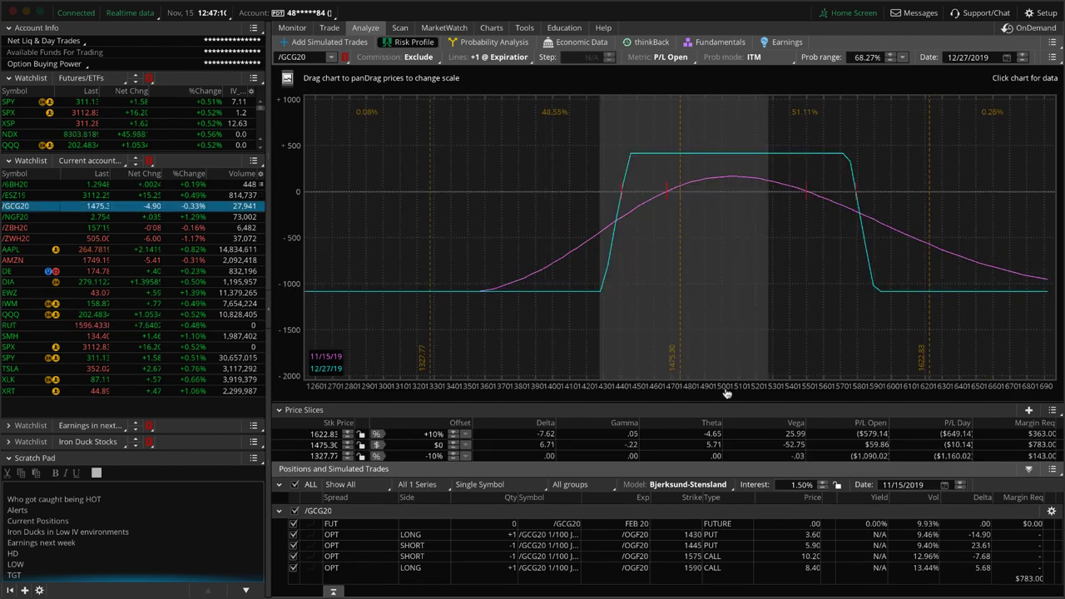
pyautogui.moveTo(730, 388); pyautogui.dragTo(589, 366)
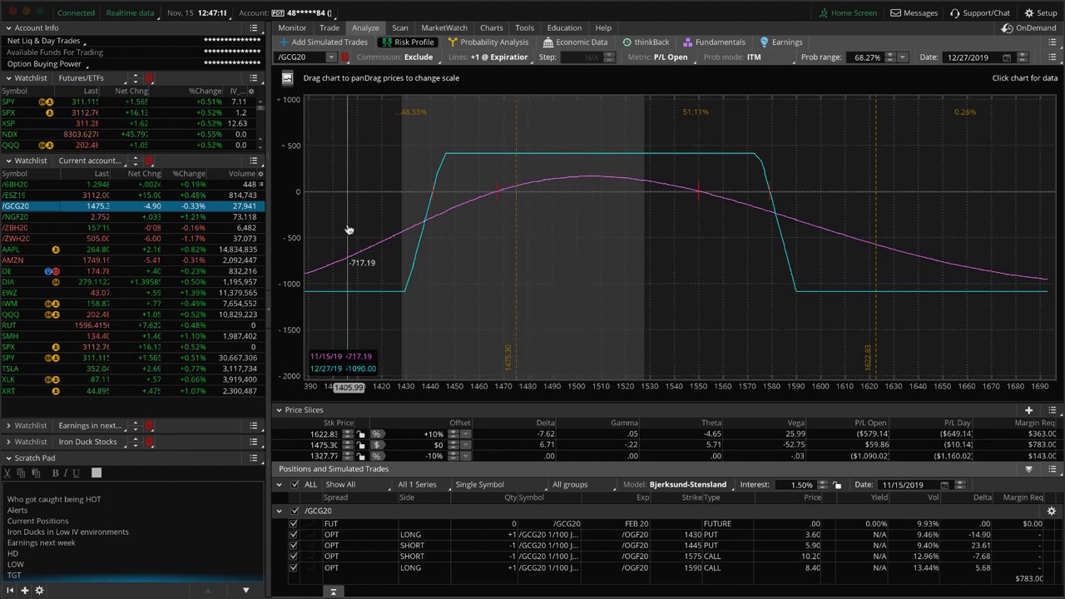
# - Load /ZBH20's risk profile and move the upper price slice to the current price, 157'19
pyautogui.click(164, 228)
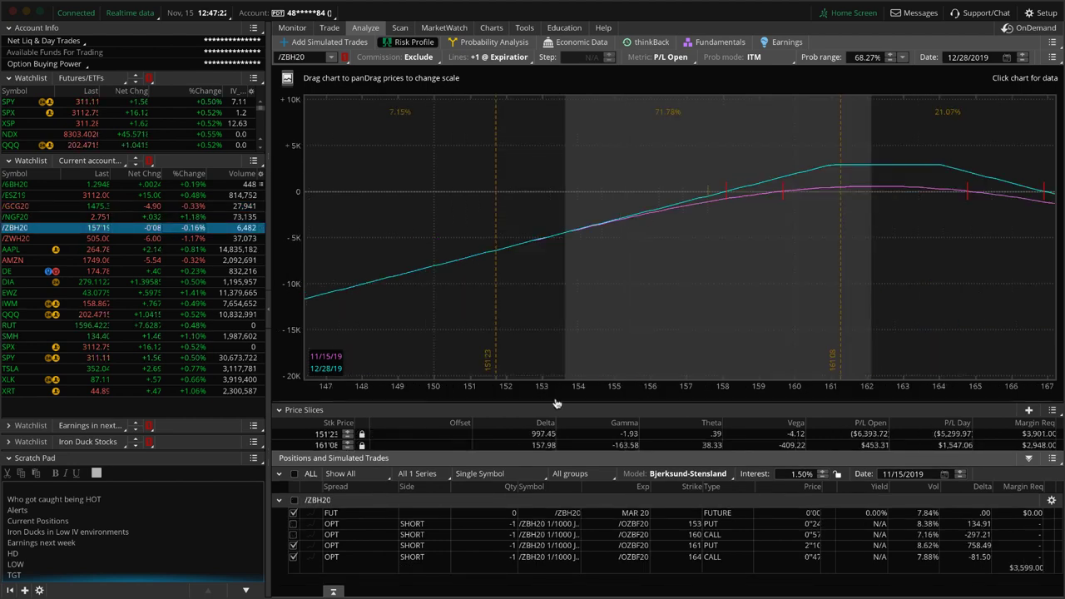
pyautogui.moveTo(791, 309); pyautogui.dragTo(596, 308)
pyautogui.scroll(5, 596, 308)
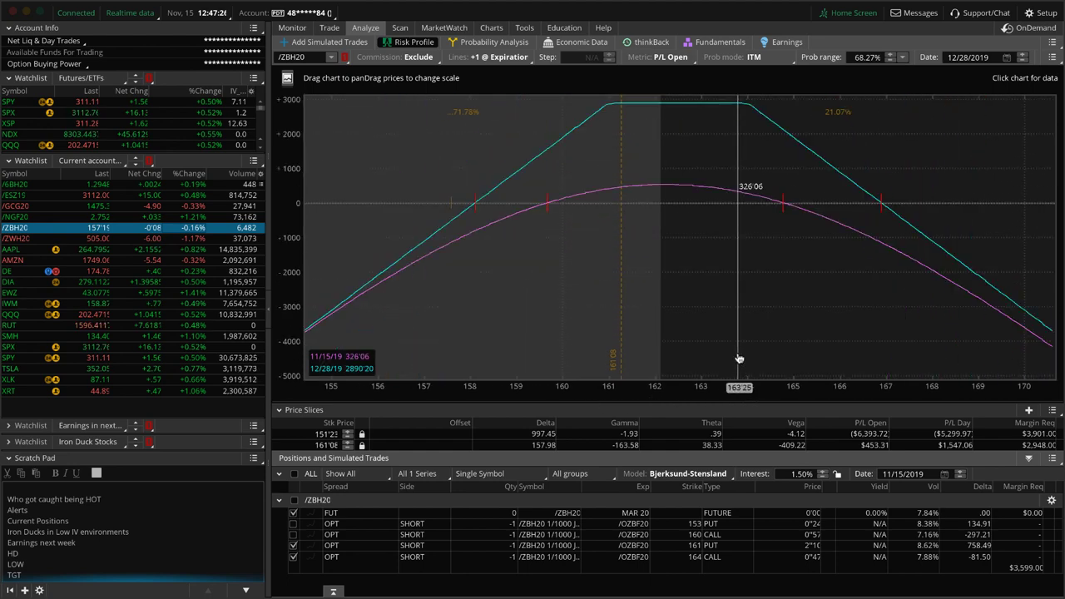
pyautogui.click(453, 278)
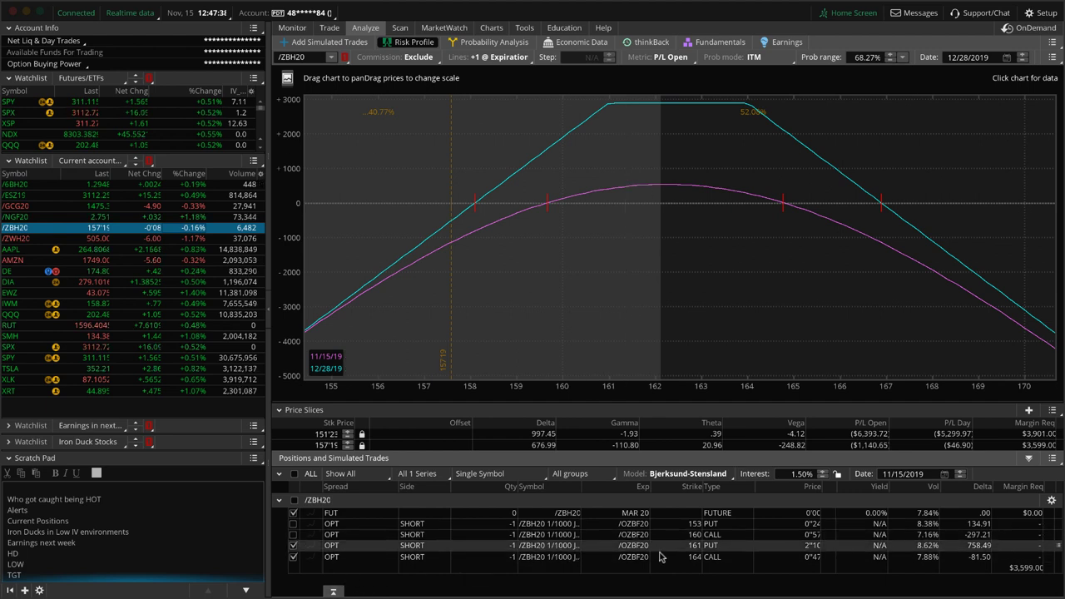
# - Exclude the /ZBH20 161 put and 164 call from the risk profile and include the 153 put and 160 call
pyautogui.click(292, 545)
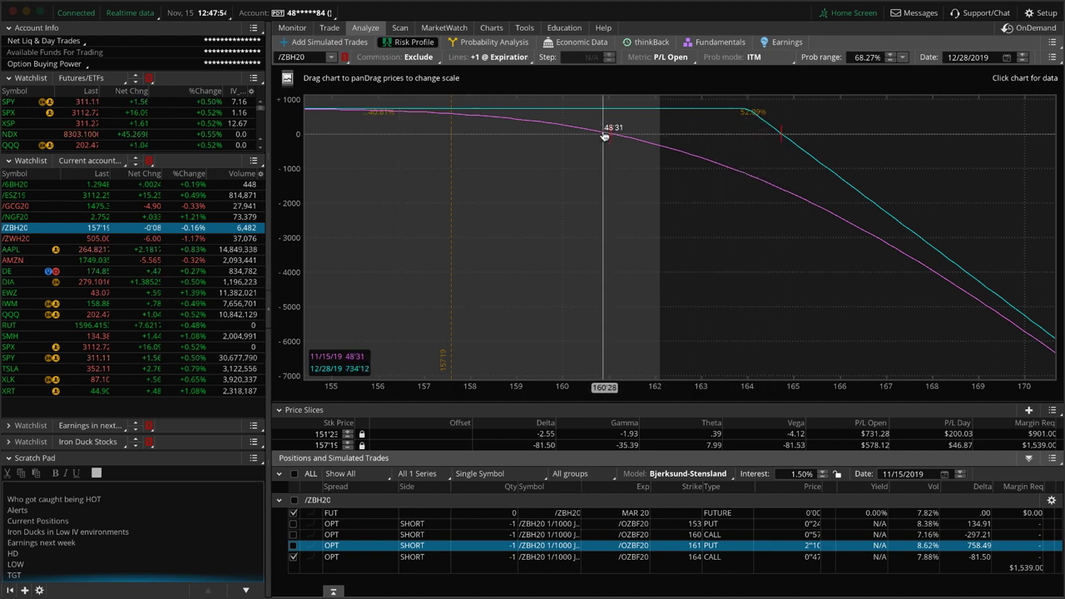
pyautogui.click(293, 557)
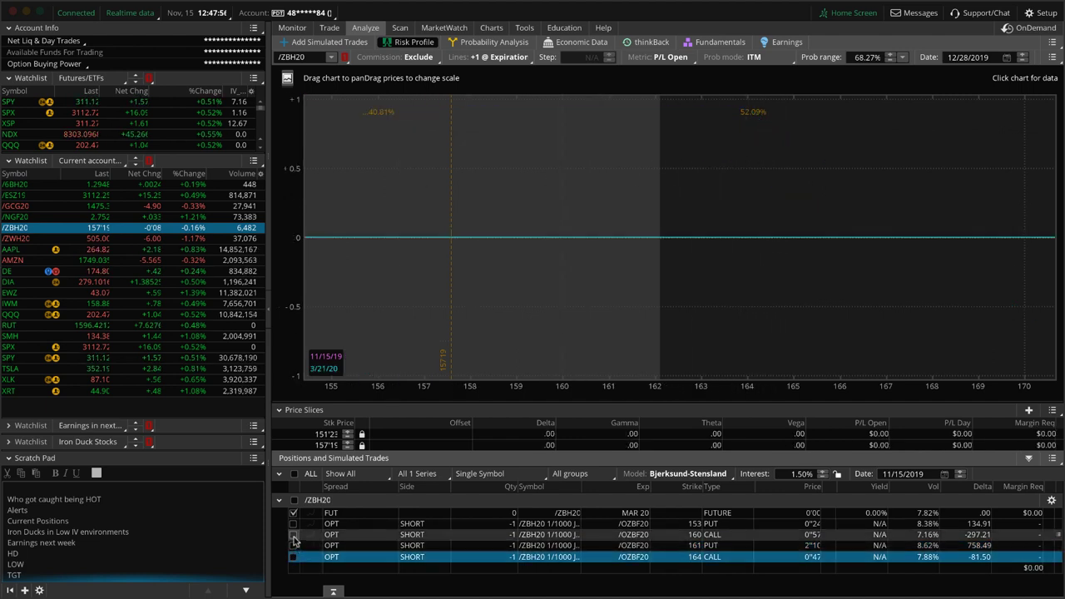
pyautogui.click(293, 535)
pyautogui.click(293, 524)
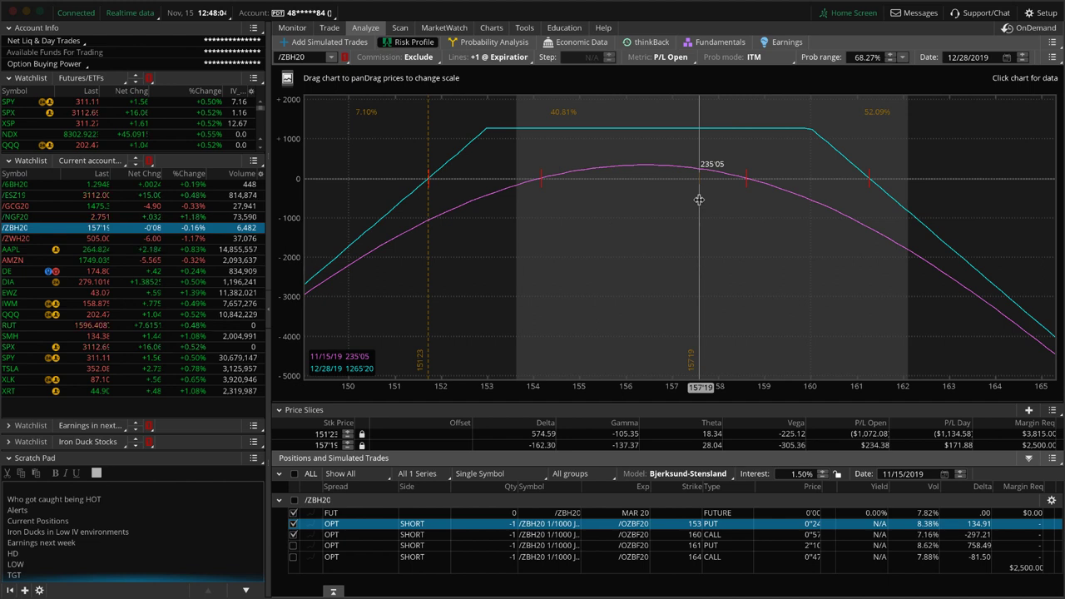
# - Load /ZWH20's risk profile and move the lower price slice to the current price, 505.00
pyautogui.click(179, 239)
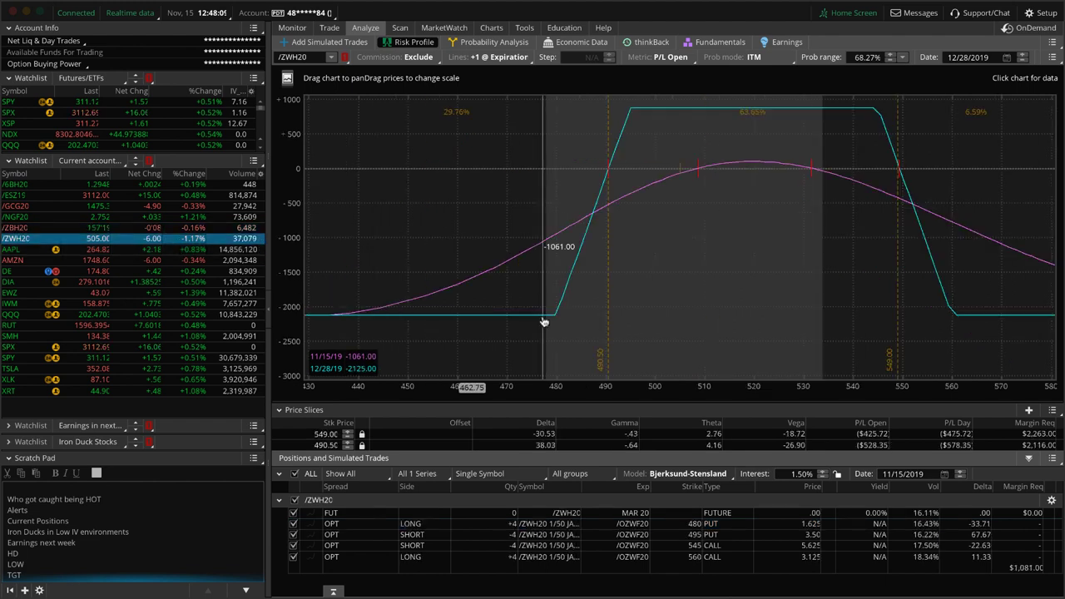
pyautogui.click(679, 206)
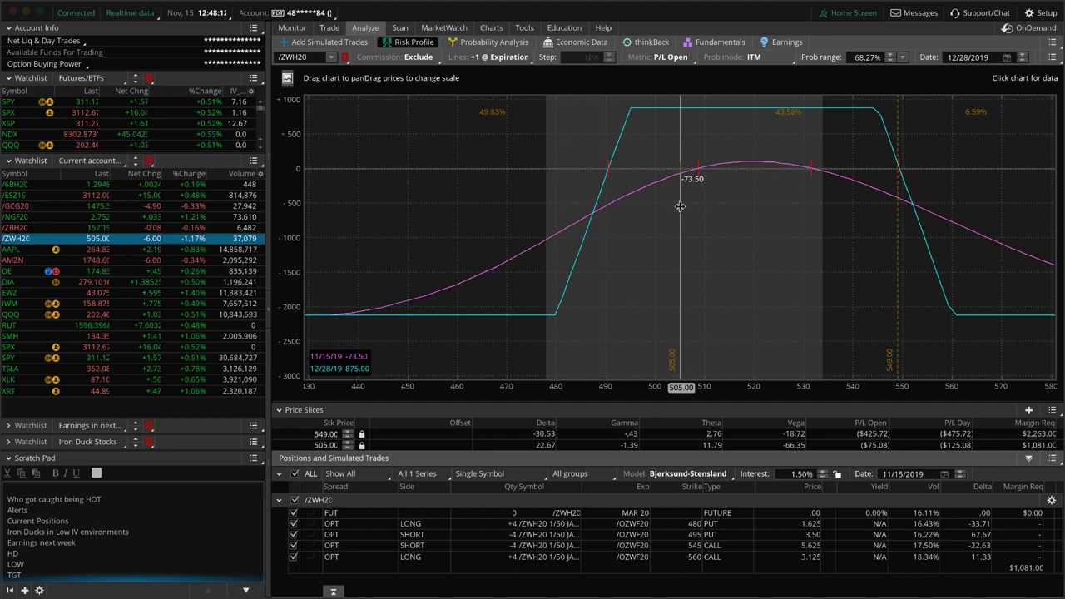
# - Examine the downside of AAPL's risk profile and review AMZN's risk profile
pyautogui.click(242, 251)
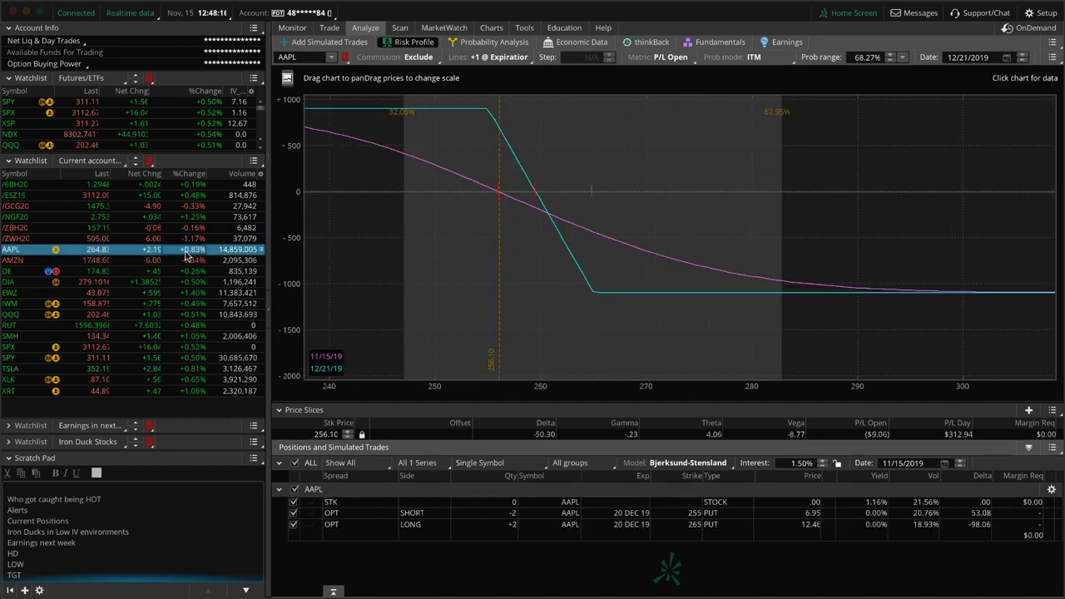
pyautogui.moveTo(352, 254); pyautogui.dragTo(530, 264)
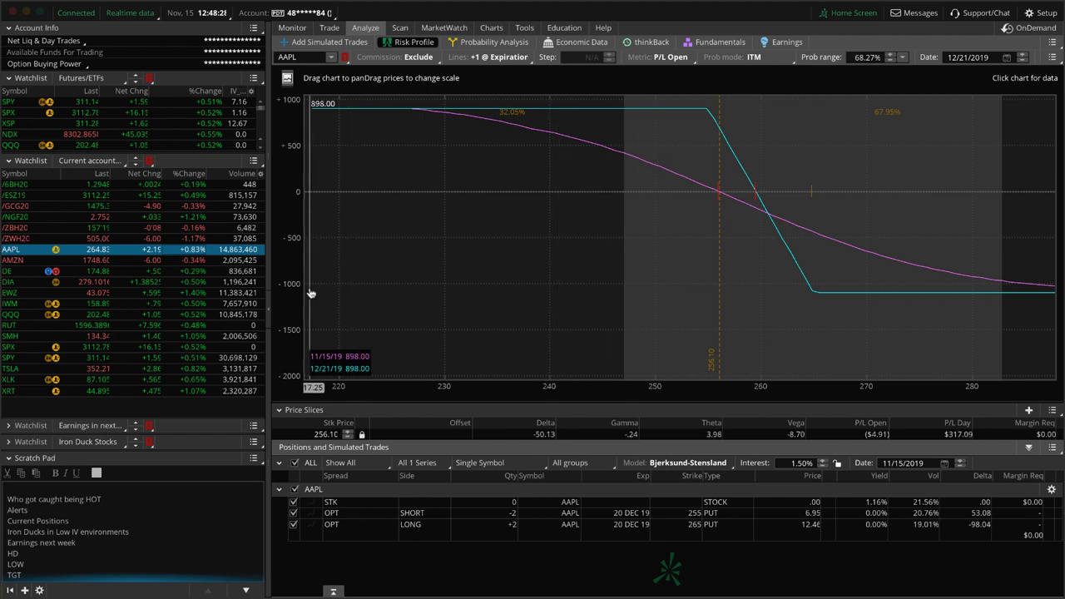
pyautogui.click(191, 261)
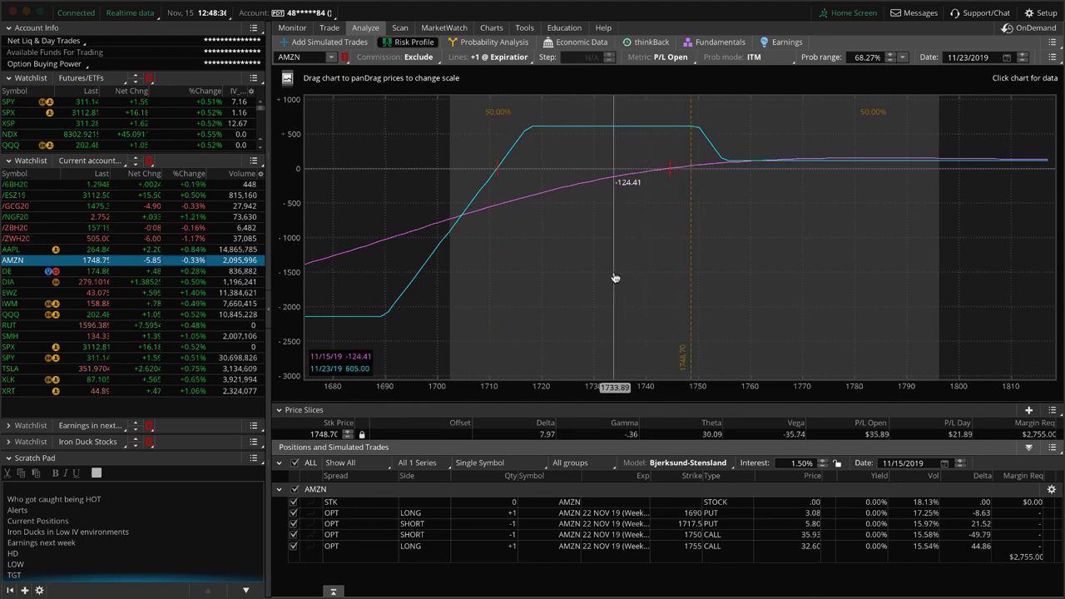
# - Load DE's risk profile, remove the simulated 29 NOV 19 strangle, and move the lower price slice to 174.80
pyautogui.click(193, 273)
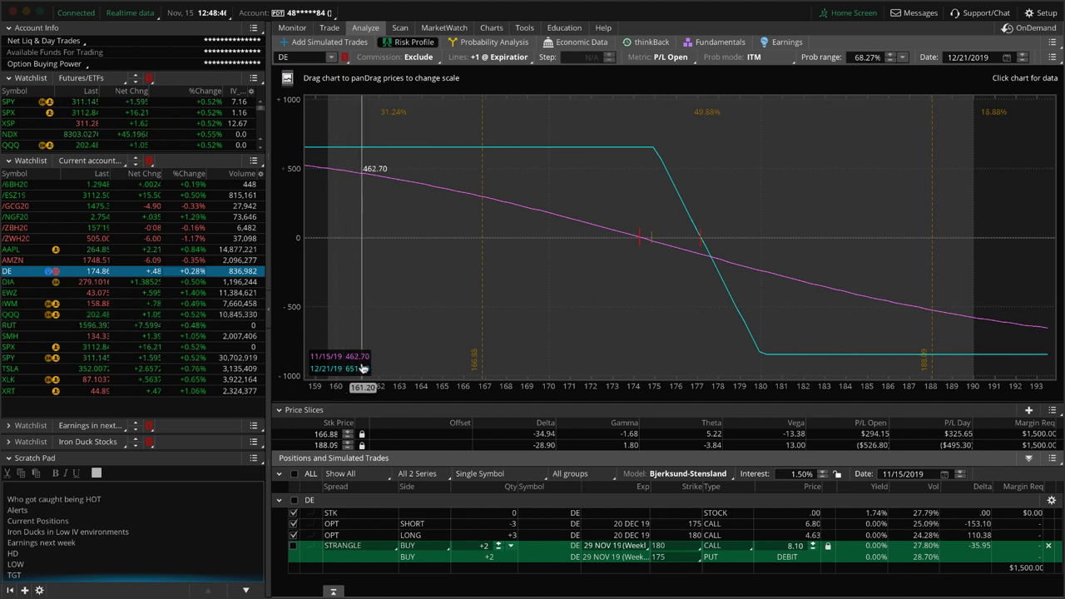
pyautogui.click(1047, 548)
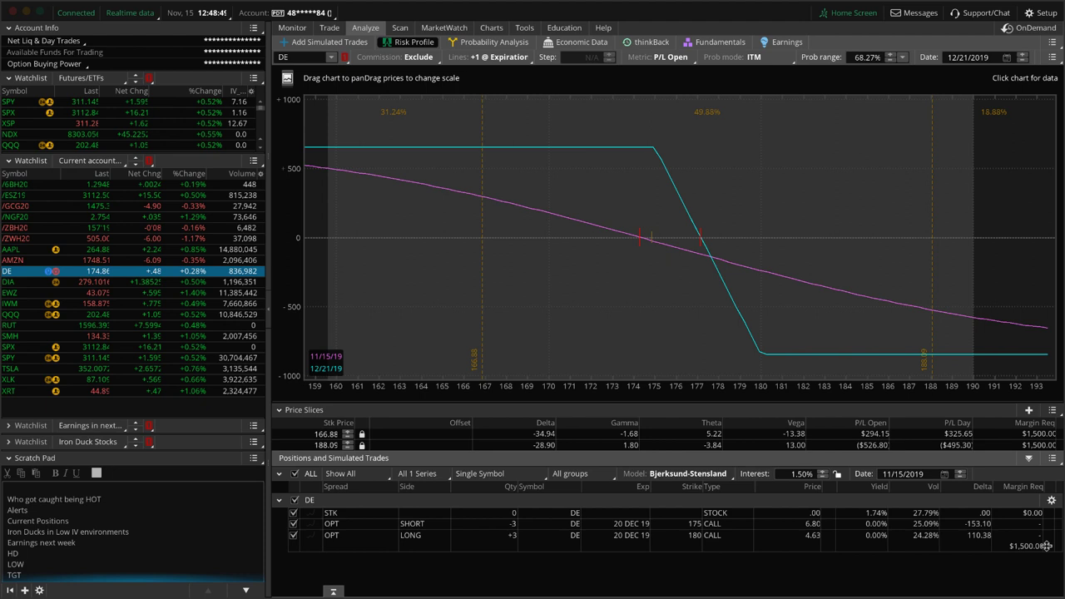
pyautogui.click(651, 278)
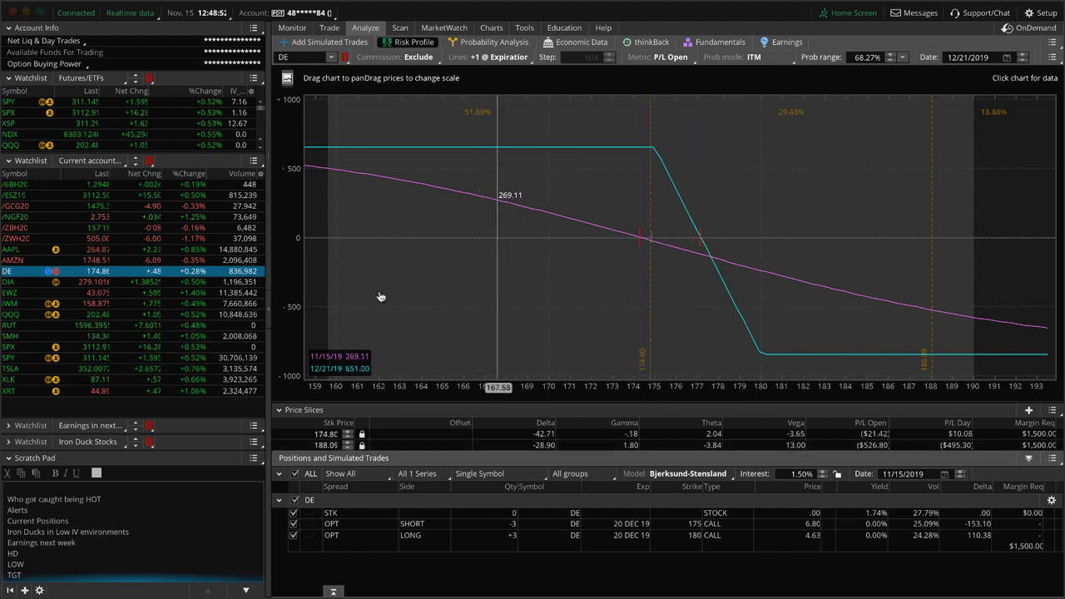
# - Review the risk profiles of the DIA and IWM positions
pyautogui.click(193, 284)
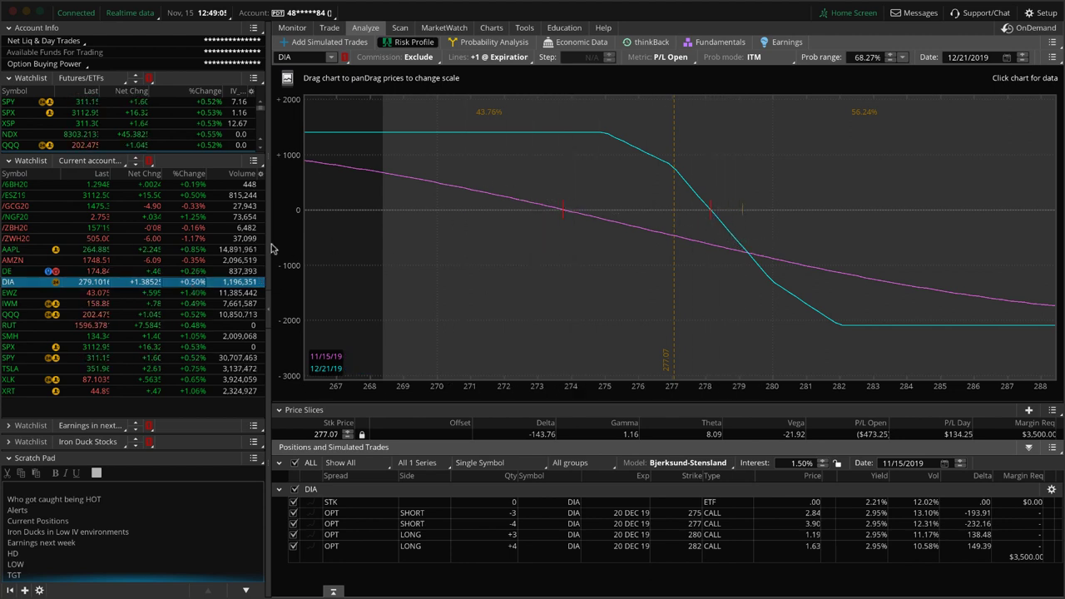
pyautogui.click(24, 304)
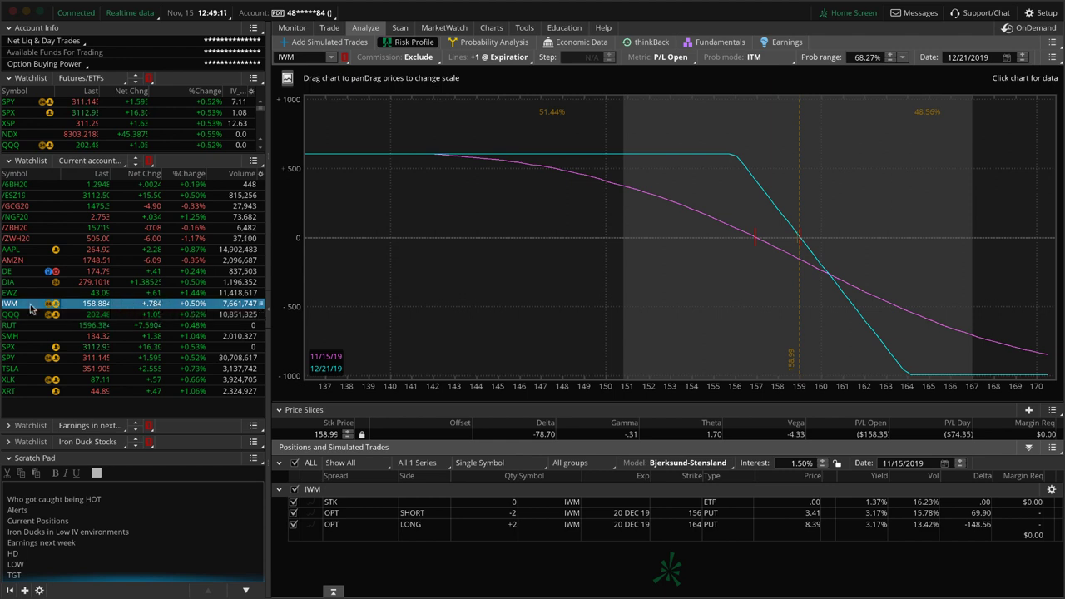
# - Review SMH's risk profile, check its three-month daily price chart, and return to the risk profile
pyautogui.click(25, 336)
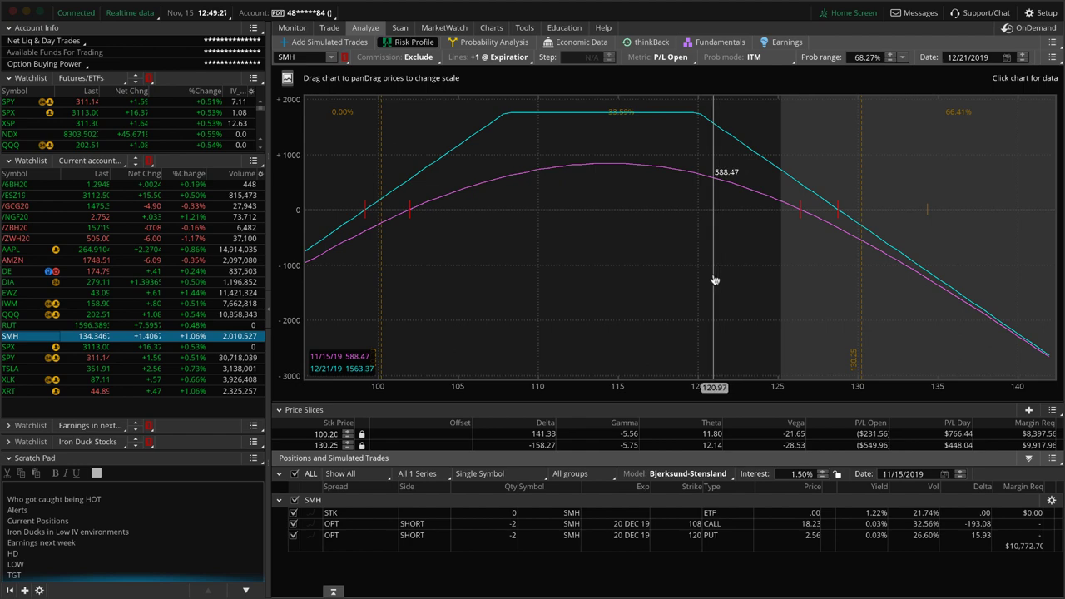
pyautogui.click(491, 28)
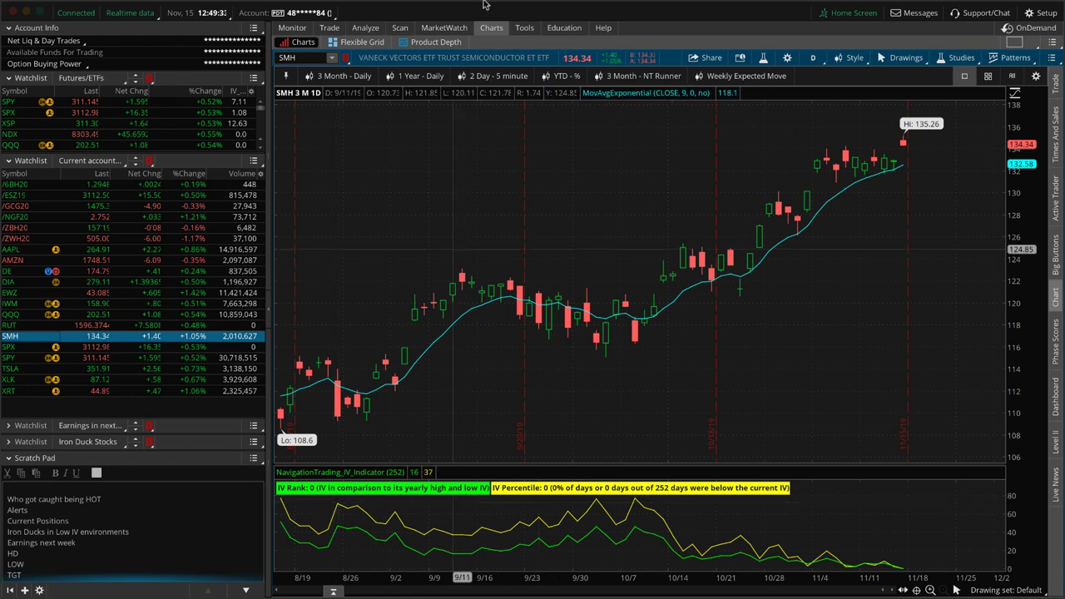
pyautogui.click(365, 28)
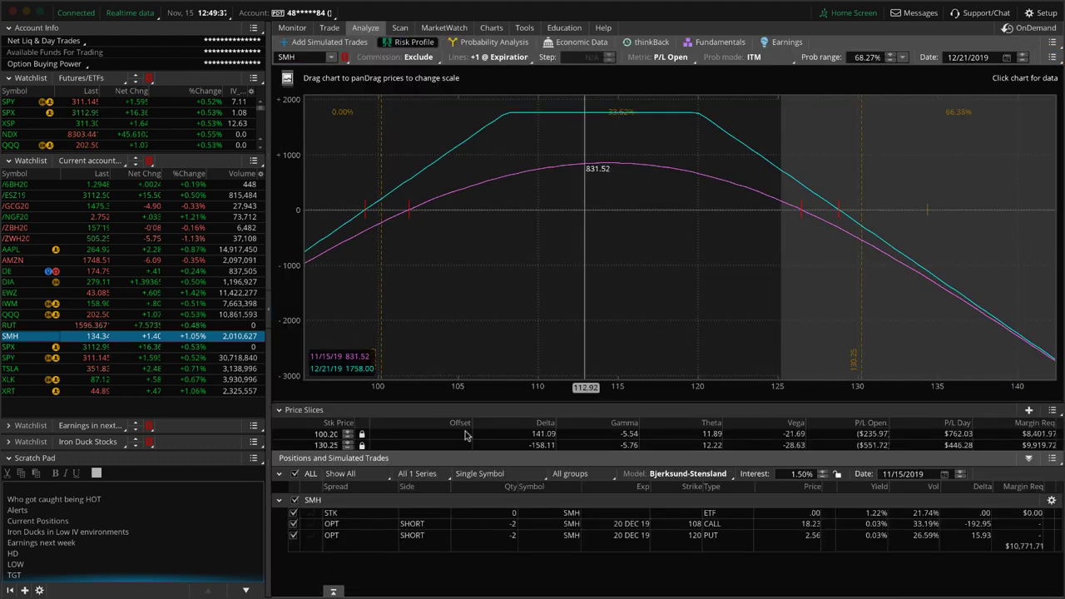
# - Exclude the short 20 DEC 19 108 call from SMH's risk profile and move the upper price slice to 134.39
pyautogui.click(294, 524)
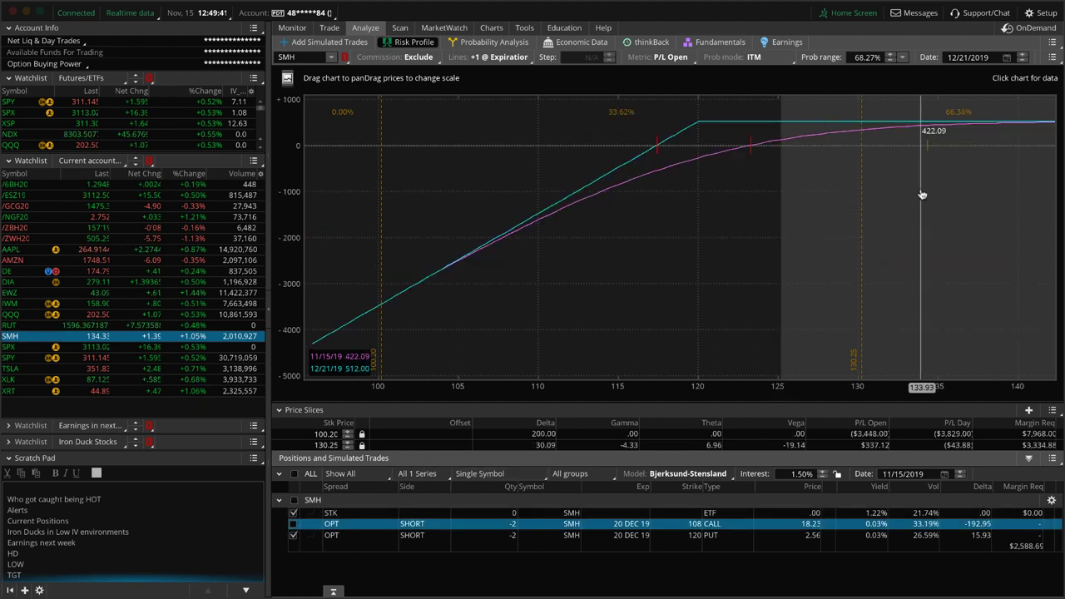
pyautogui.click(928, 161)
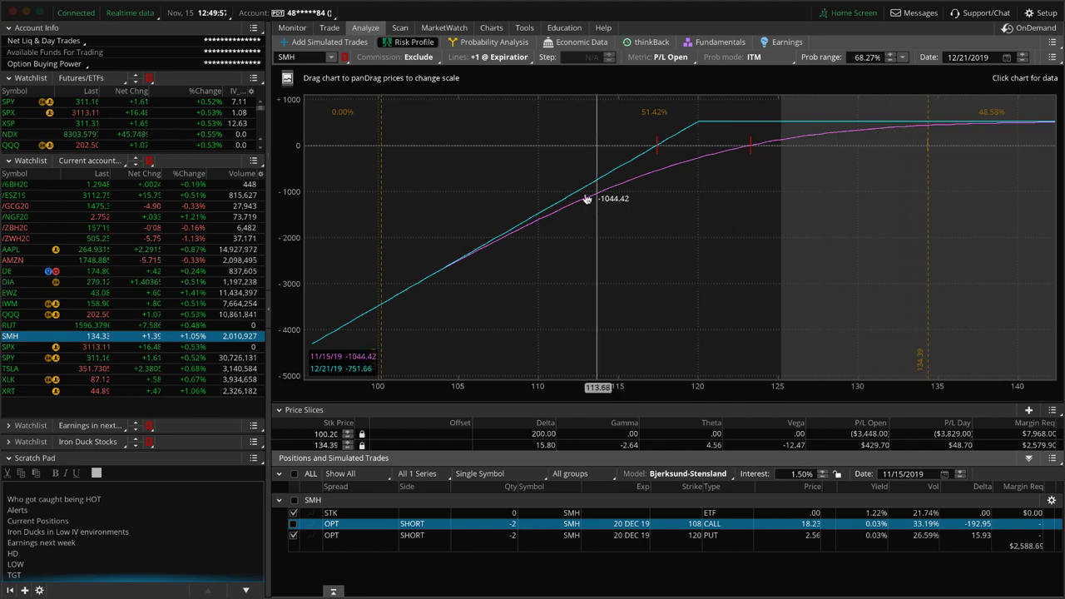
# - View SMH's option chain, and examine SPY's risk profile over a price range widened to about 273 to 315
pyautogui.click(329, 28)
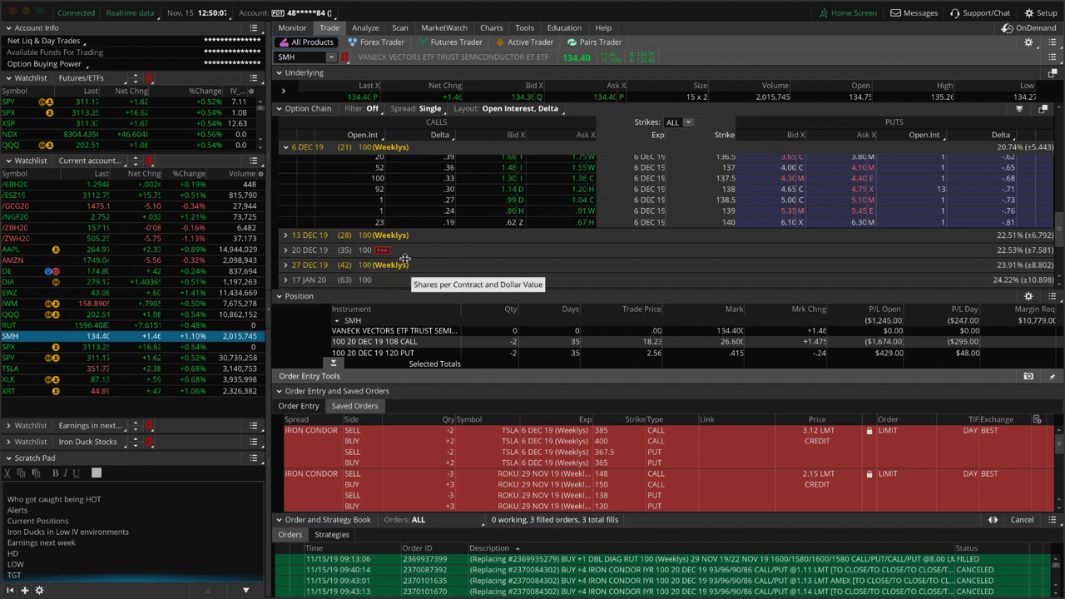
pyautogui.click(186, 358)
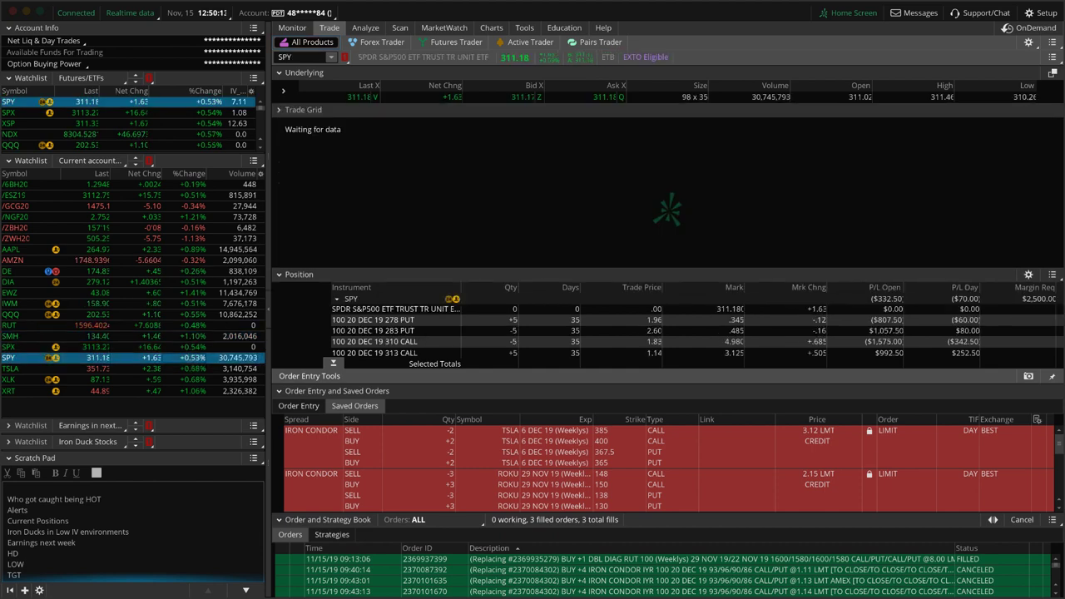
pyautogui.click(365, 29)
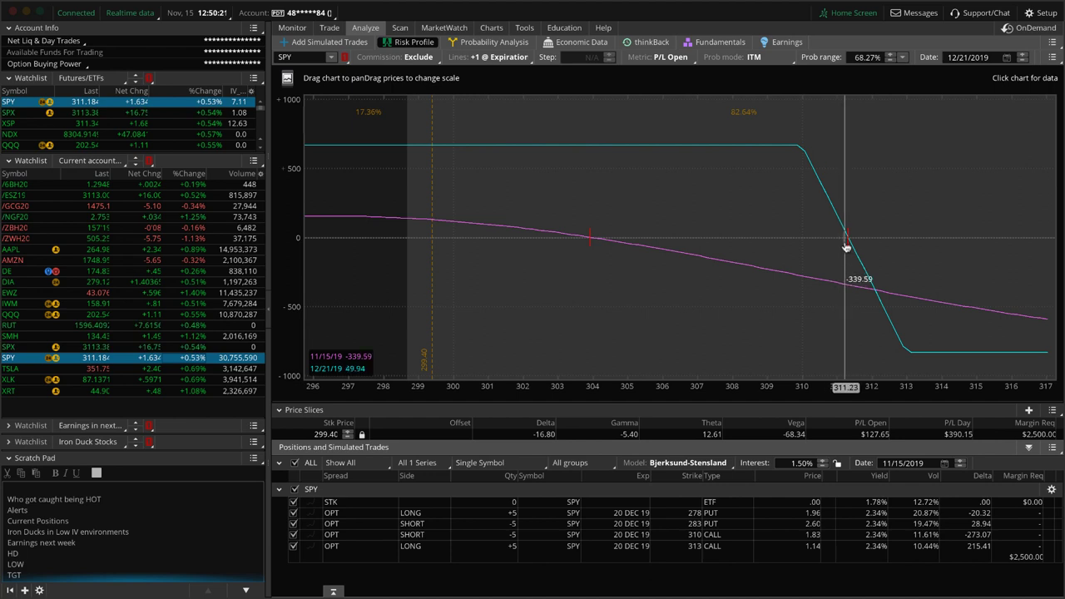
pyautogui.moveTo(799, 394); pyautogui.dragTo(815, 316)
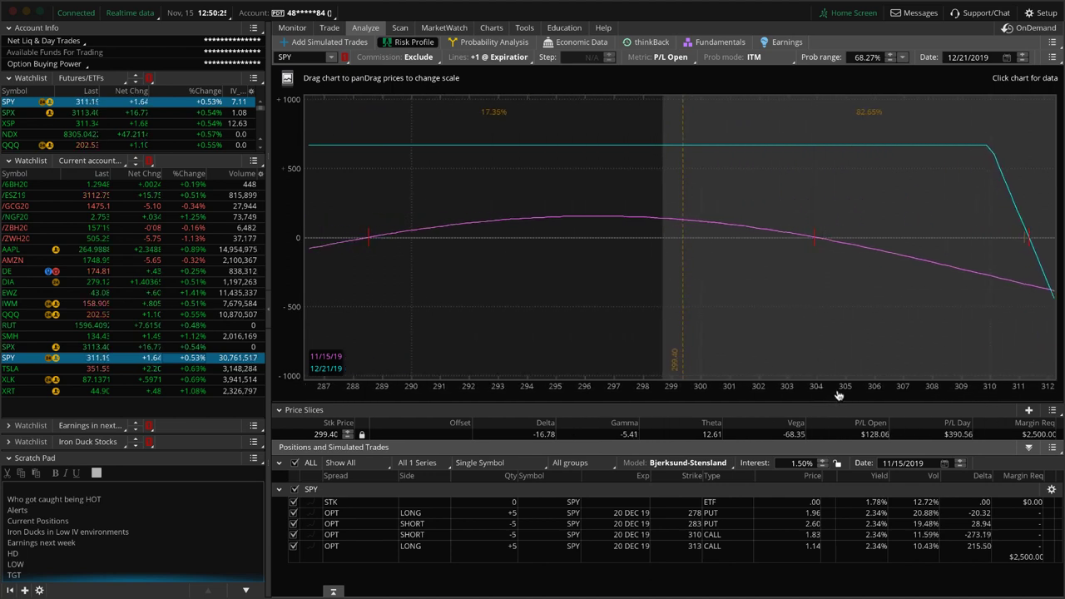
pyautogui.moveTo(830, 391); pyautogui.dragTo(849, 324)
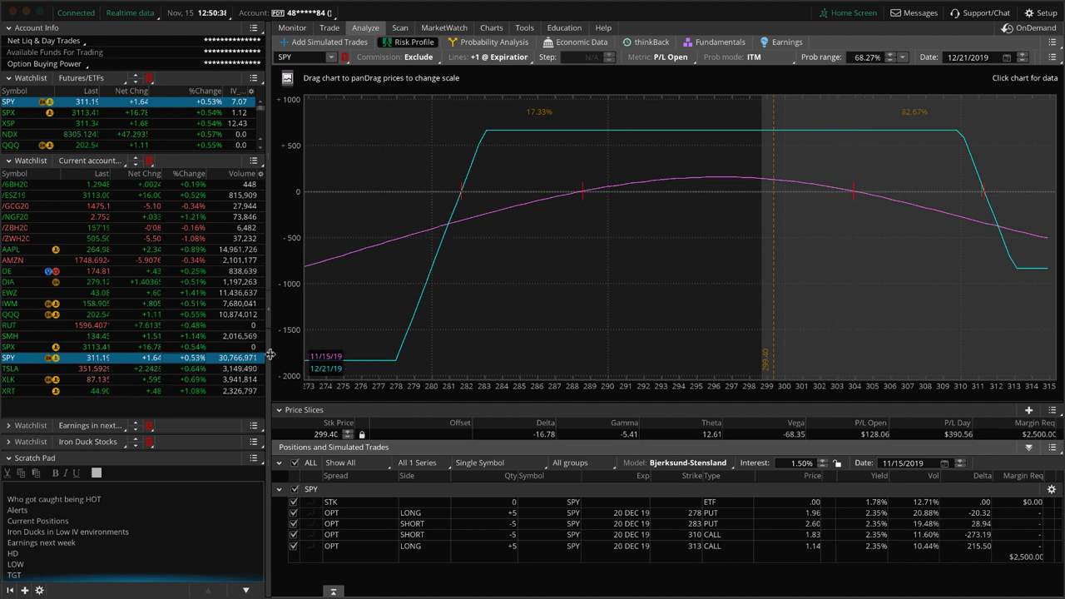
# - Review the XLK and XRT risk profiles, checking XRT's three-month daily price chart before returning to its risk profile
pyautogui.click(191, 382)
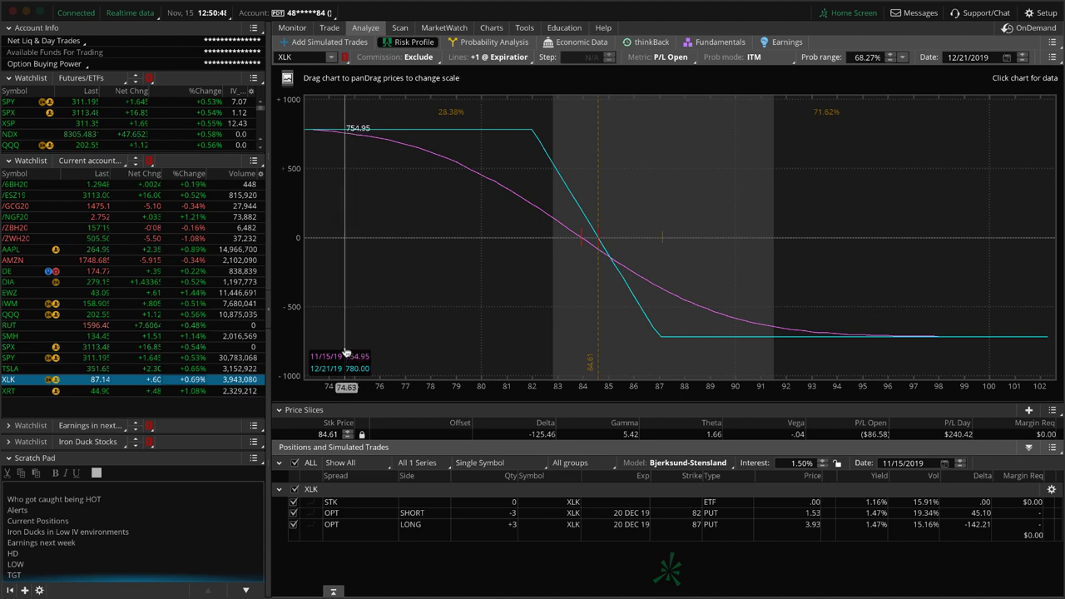
pyautogui.click(195, 391)
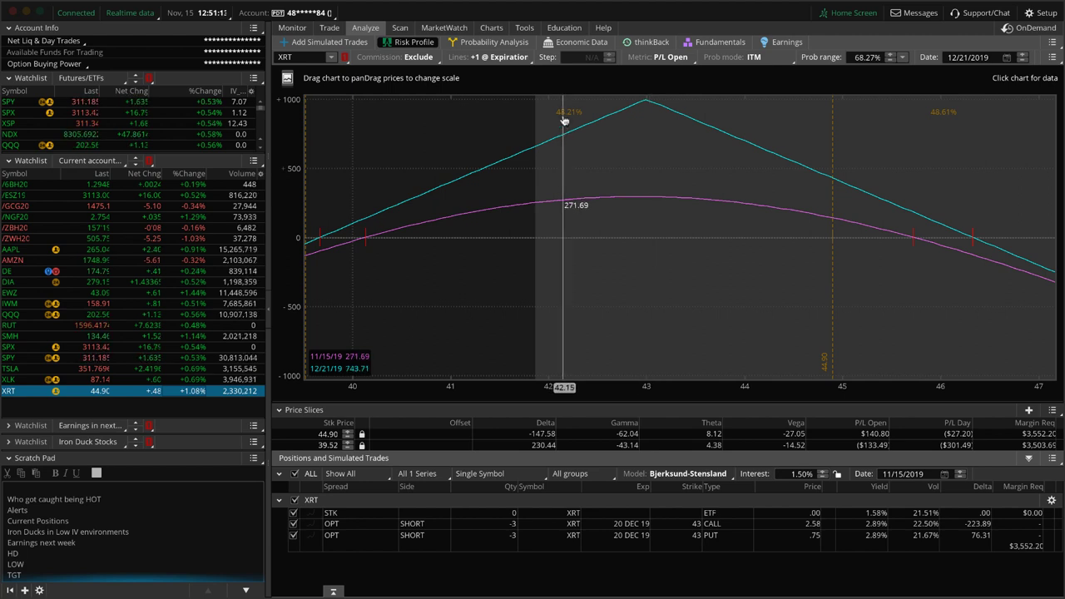
pyautogui.click(492, 28)
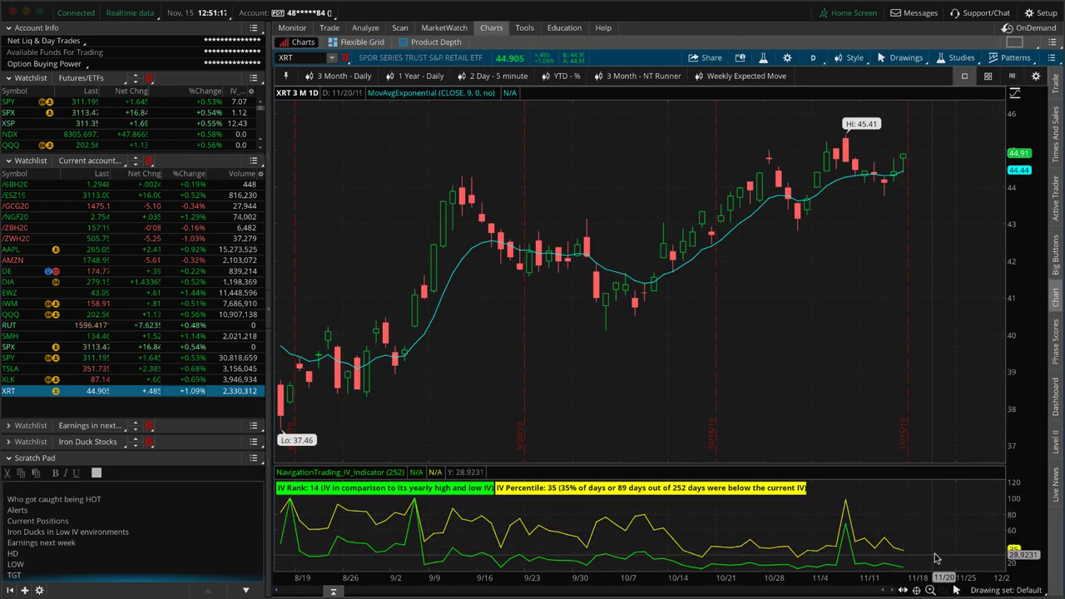
pyautogui.click(359, 27)
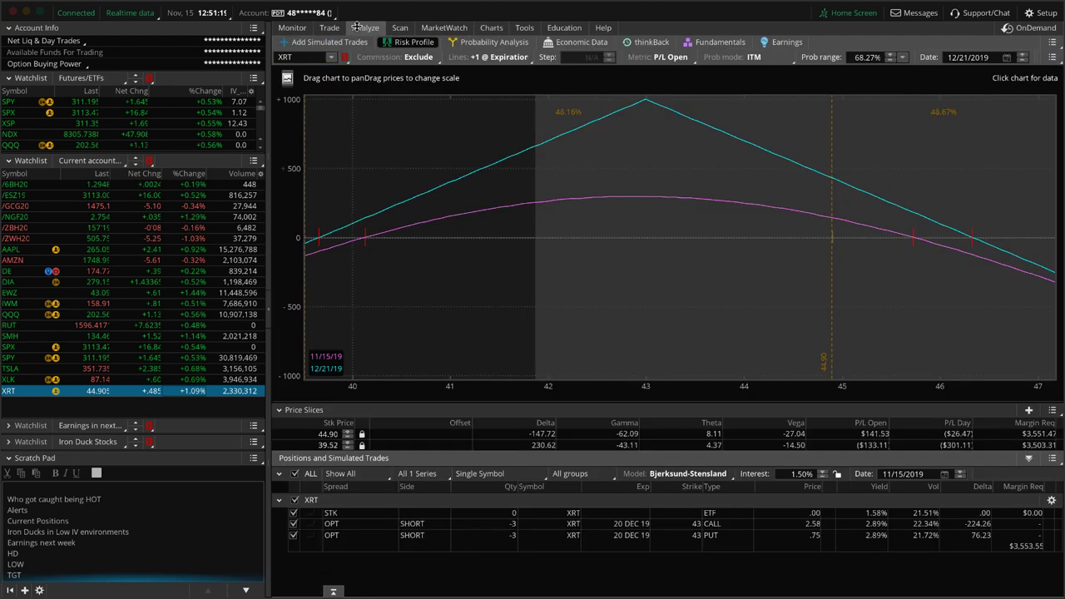